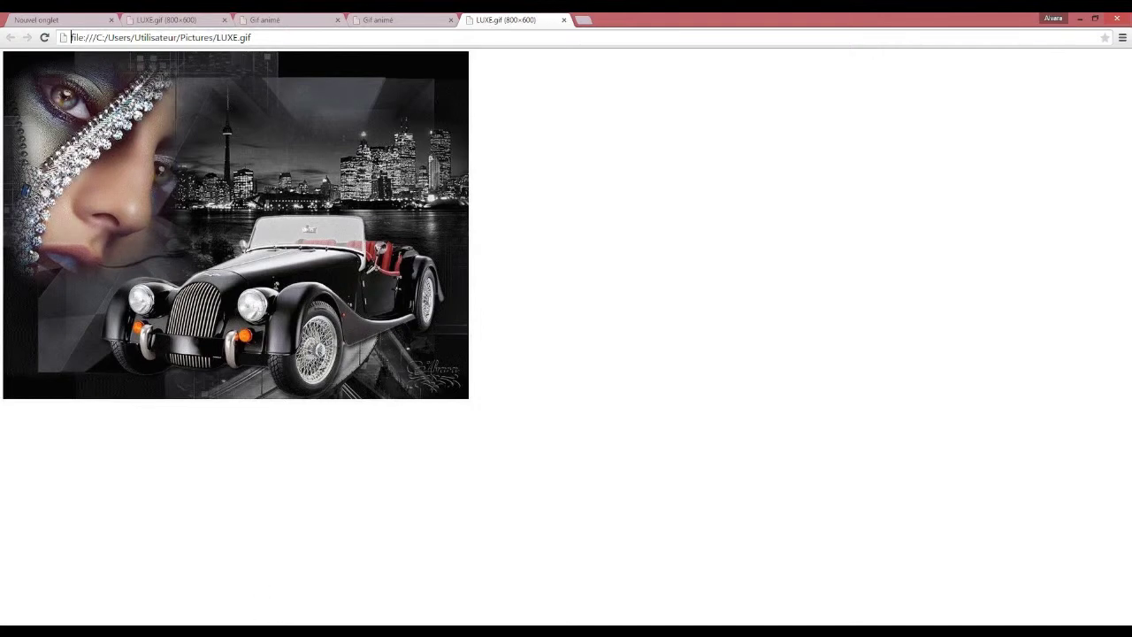
Switch to PhotoFiltre Studio X, open the recent file luxe.jpg and place its window near the middle of the workspace
{"action": "key", "text": "alt+Tab"}
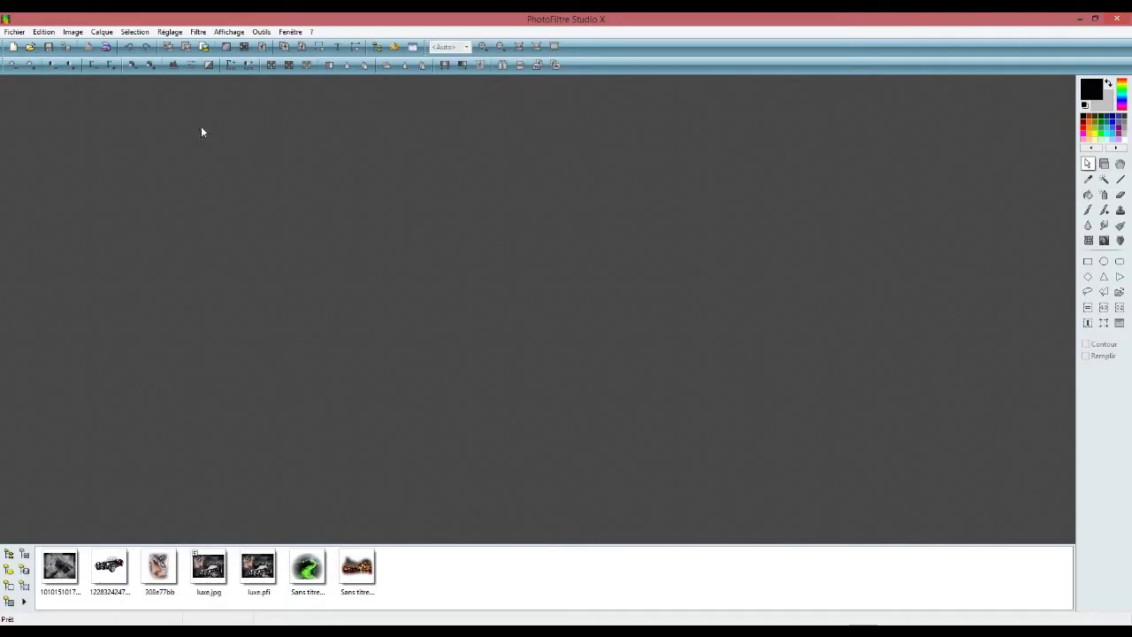
{"action": "left_click", "coordinate": [15, 33]}
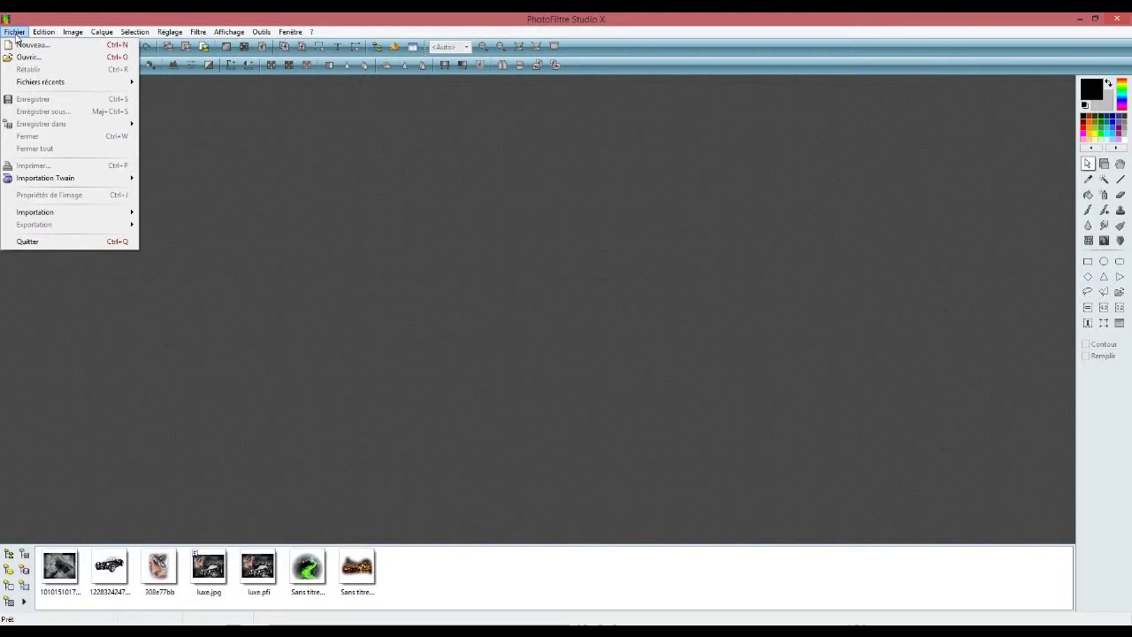
{"action": "mouse_move", "coordinate": [71, 82]}
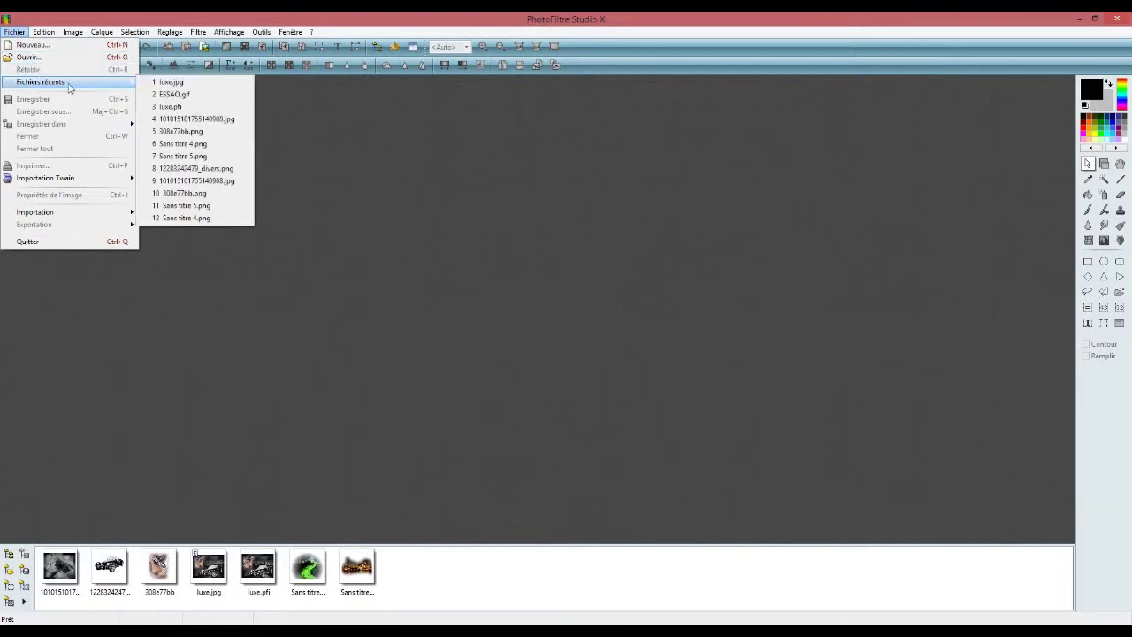
{"action": "left_click", "coordinate": [177, 82]}
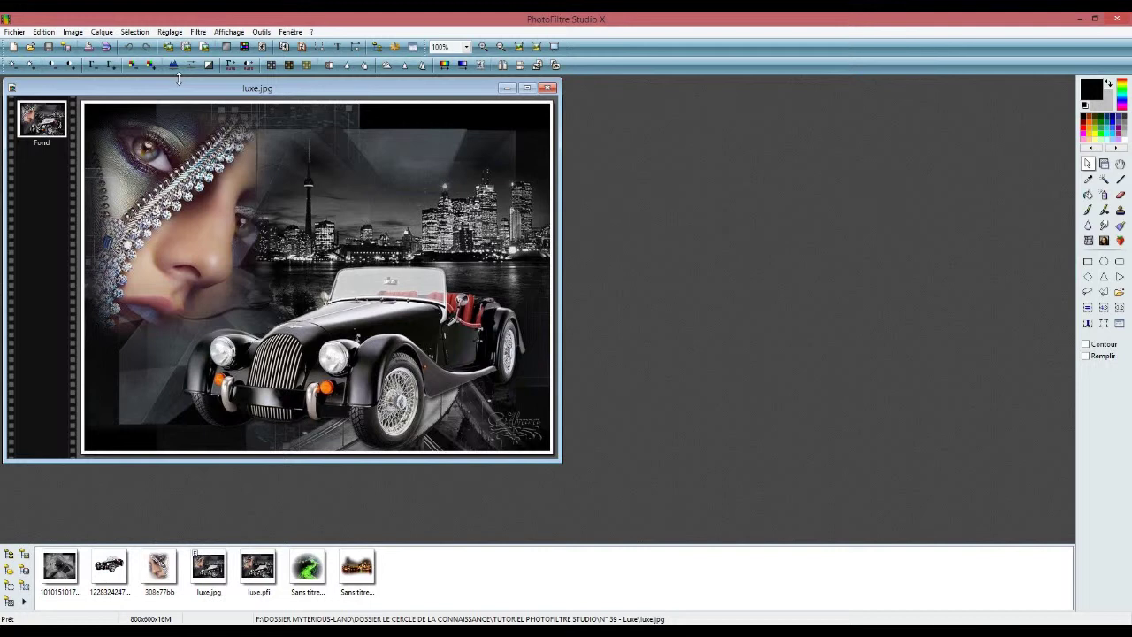
{"action": "left_click_drag", "start_coordinate": [251, 92], "coordinate": [618, 117]}
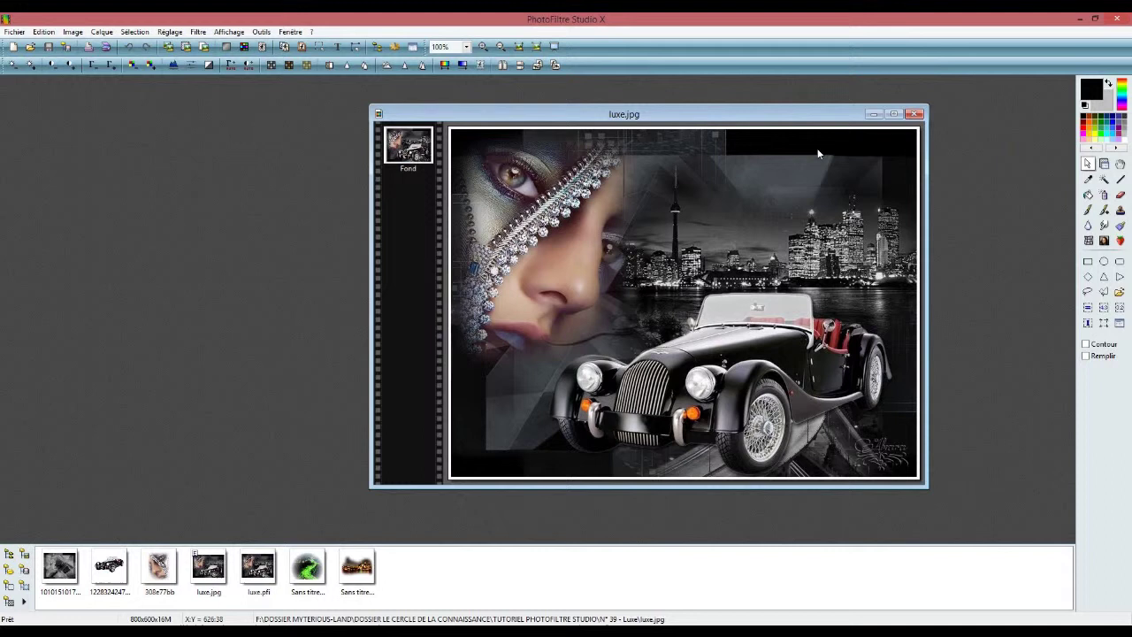
{"action": "left_click_drag", "start_coordinate": [754, 118], "coordinate": [704, 107]}
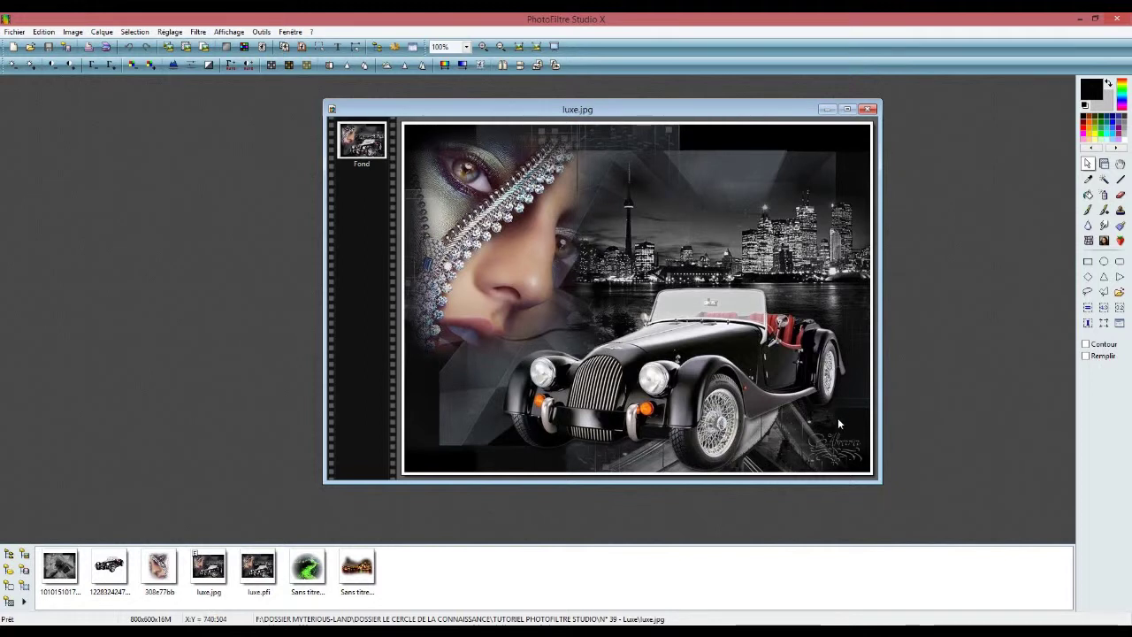
{"action": "left_click", "coordinate": [205, 34]}
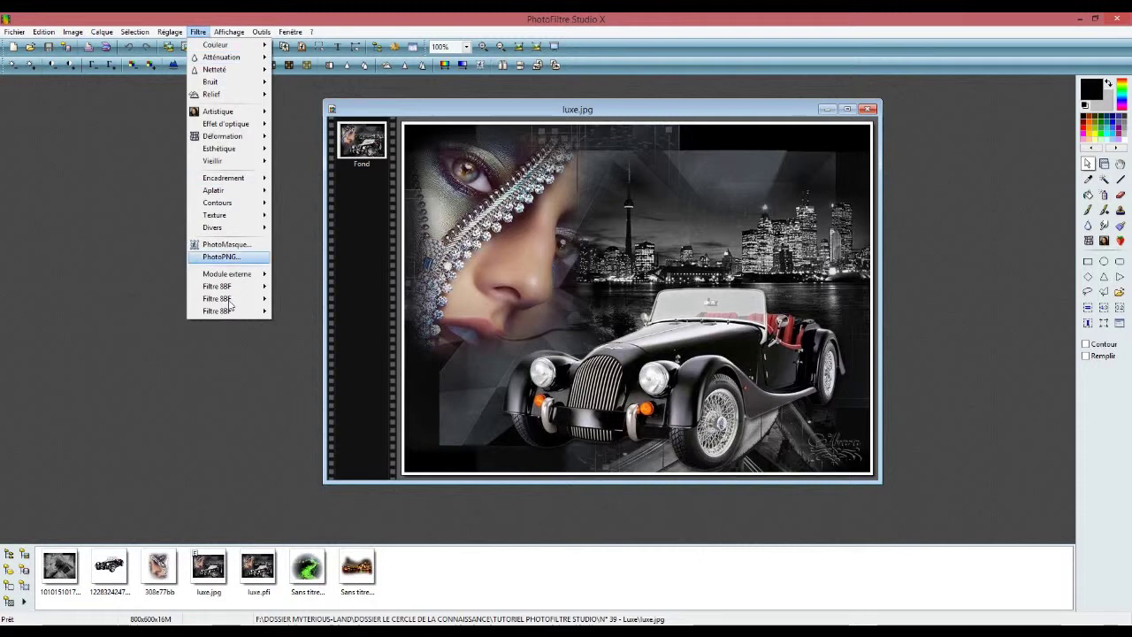
{"action": "mouse_move", "coordinate": [252, 287]}
{"action": "mouse_move", "coordinate": [315, 310]}
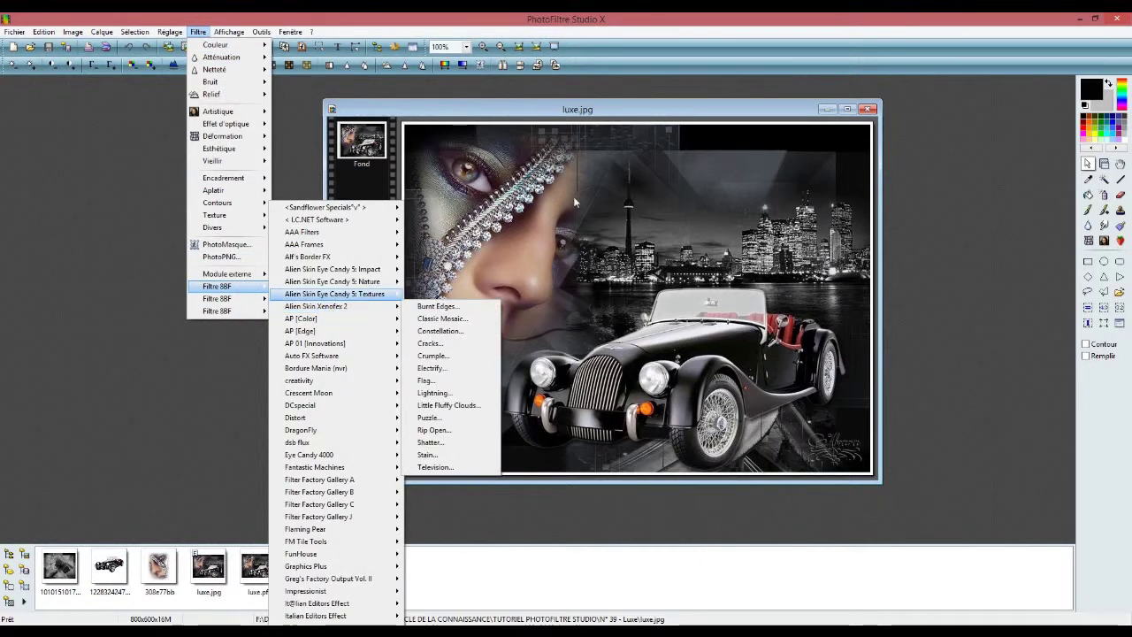
{"action": "left_click", "coordinate": [651, 98]}
Trace a polygonal selection around the diamond strip on the face, about 275 by 351 pixels
{"action": "left_click", "coordinate": [1089, 180]}
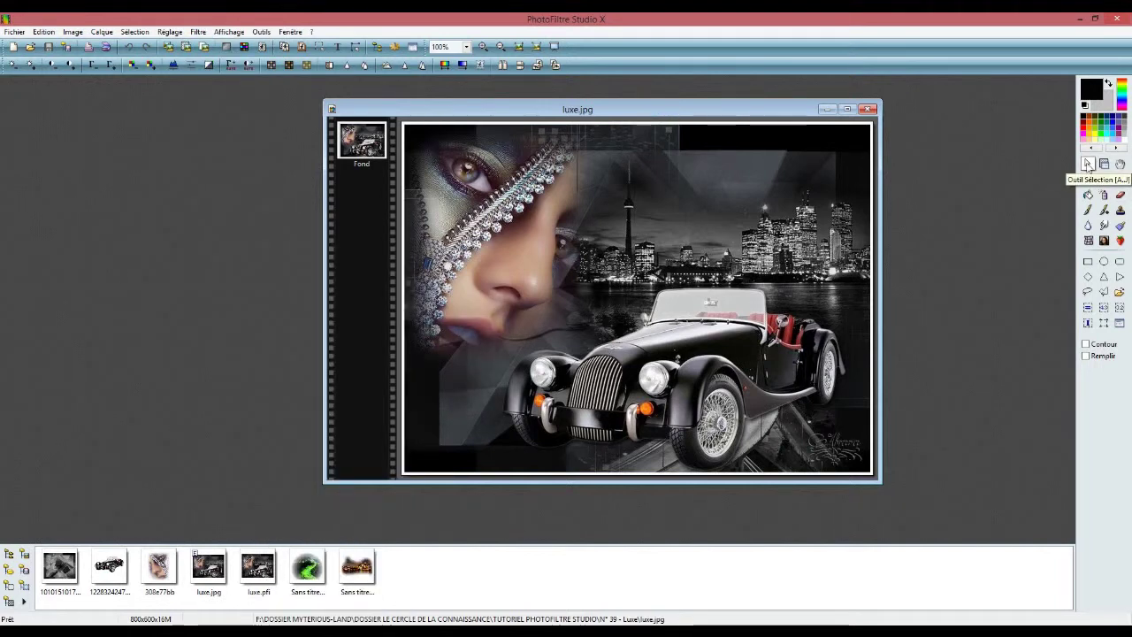
{"action": "left_click", "coordinate": [1088, 166]}
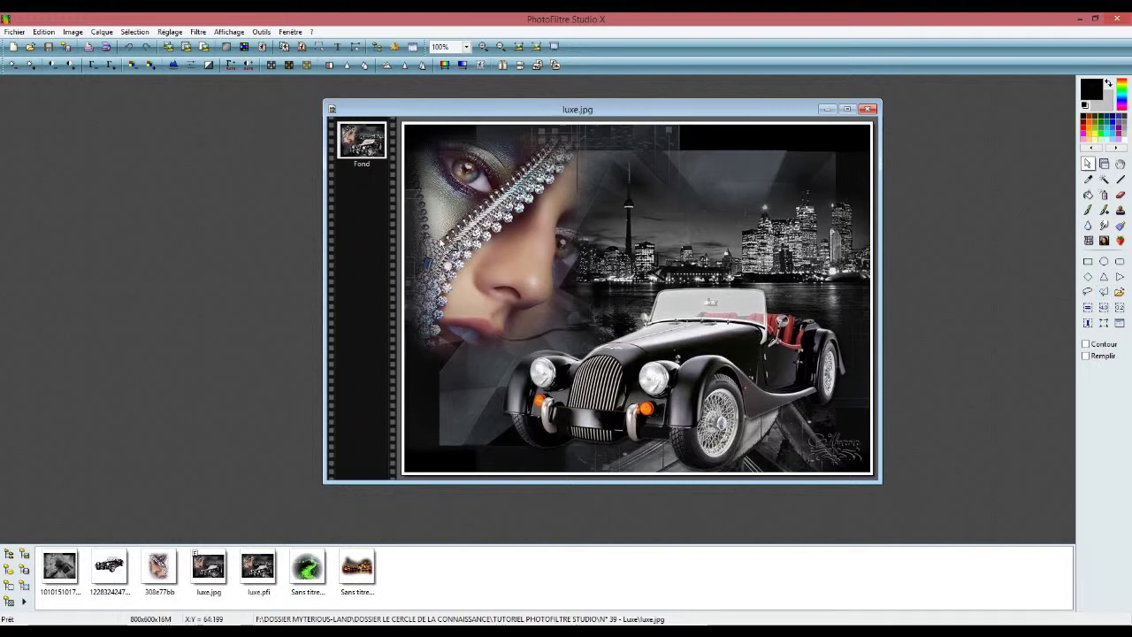
{"action": "mouse_move", "coordinate": [442, 243]}
{"action": "left_mouse_down"}
{"action": "mouse_move", "coordinate": [506, 184]}
{"action": "mouse_move", "coordinate": [557, 148]}
{"action": "mouse_move", "coordinate": [574, 152]}
{"action": "left_mouse_up"}
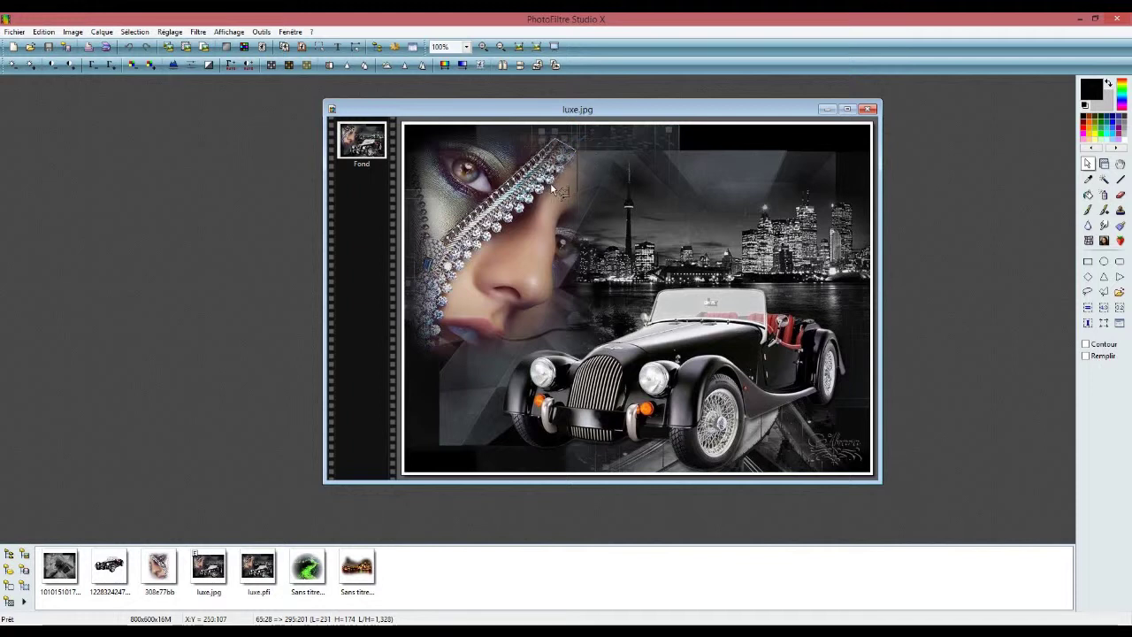
{"action": "left_click", "coordinate": [524, 213]}
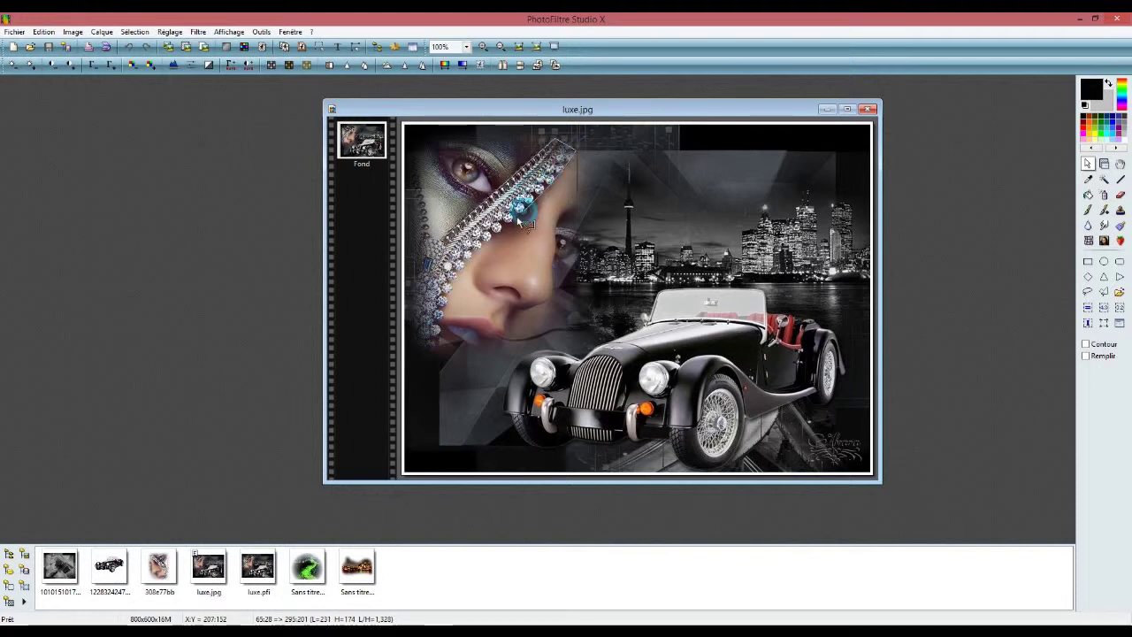
{"action": "left_click", "coordinate": [495, 233]}
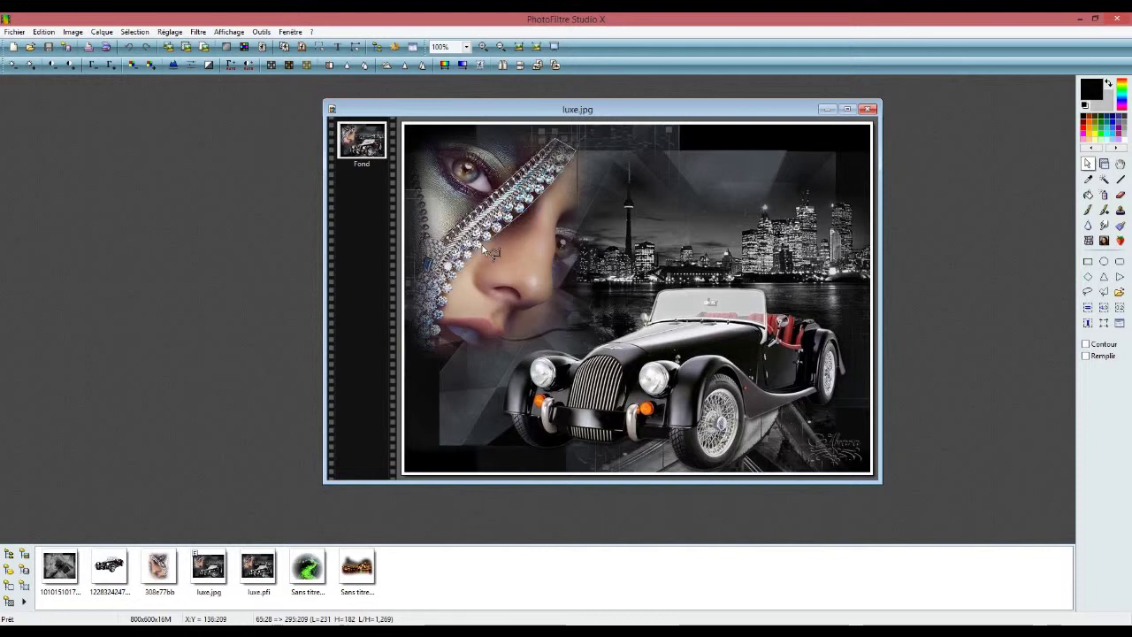
{"action": "mouse_move", "coordinate": [479, 249]}
{"action": "left_mouse_down"}
{"action": "mouse_move", "coordinate": [452, 297]}
{"action": "mouse_move", "coordinate": [459, 272]}
{"action": "left_mouse_up"}
{"action": "mouse_move", "coordinate": [442, 314]}
{"action": "left_mouse_down"}
{"action": "mouse_move", "coordinate": [445, 301]}
{"action": "mouse_move", "coordinate": [446, 336]}
{"action": "mouse_move", "coordinate": [414, 342]}
{"action": "mouse_move", "coordinate": [417, 252]}
{"action": "mouse_move", "coordinate": [424, 237]}
{"action": "mouse_move", "coordinate": [442, 243]}
{"action": "left_mouse_up"}
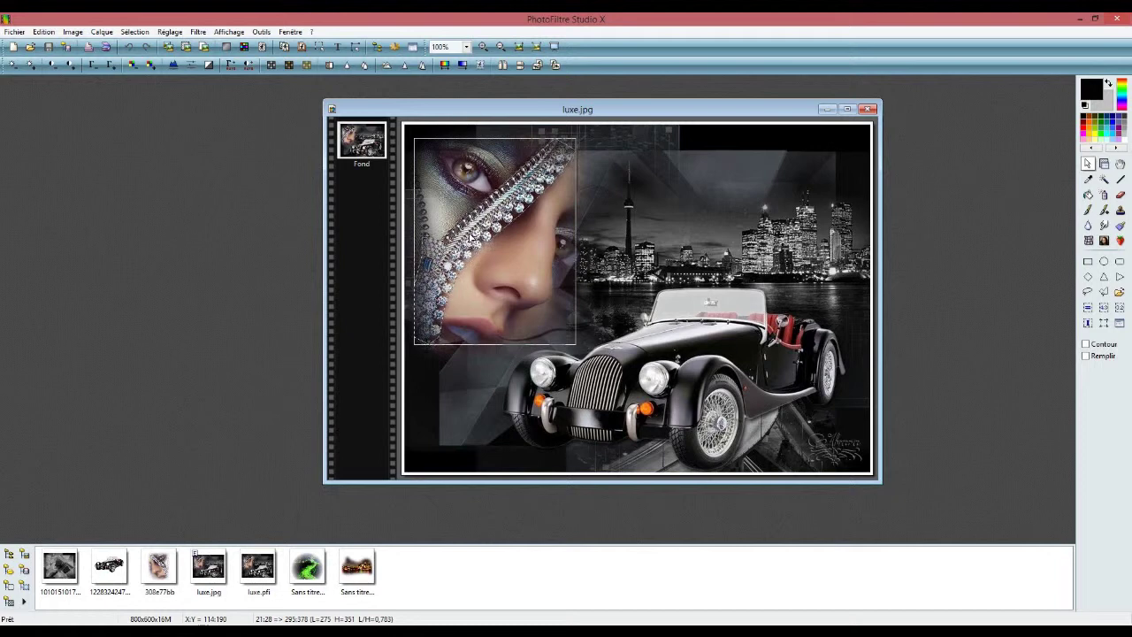
Open the dialog for saving the selection shape, cancel it, and drop the selection by switching to the layer manager
{"action": "left_click", "coordinate": [140, 33]}
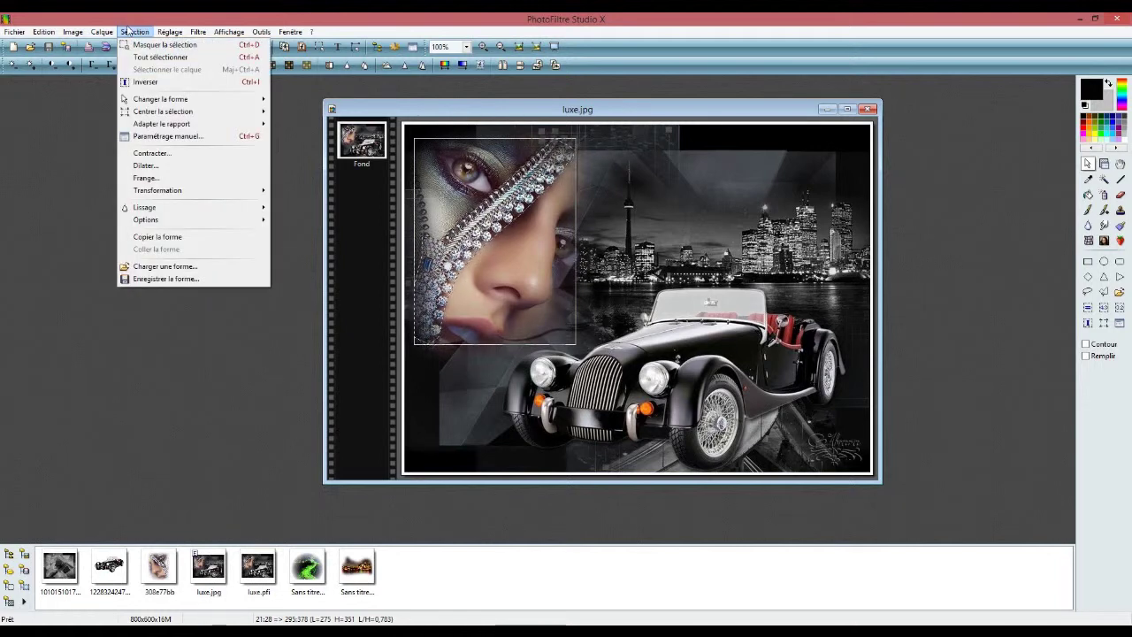
{"action": "left_click", "coordinate": [168, 280]}
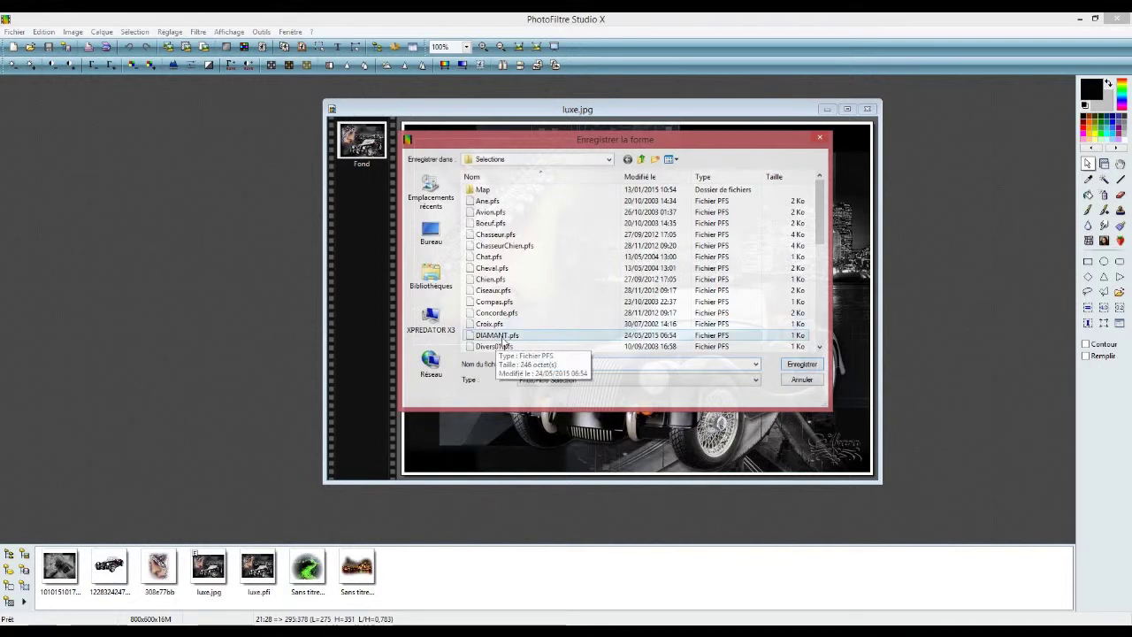
{"action": "left_click", "coordinate": [793, 380]}
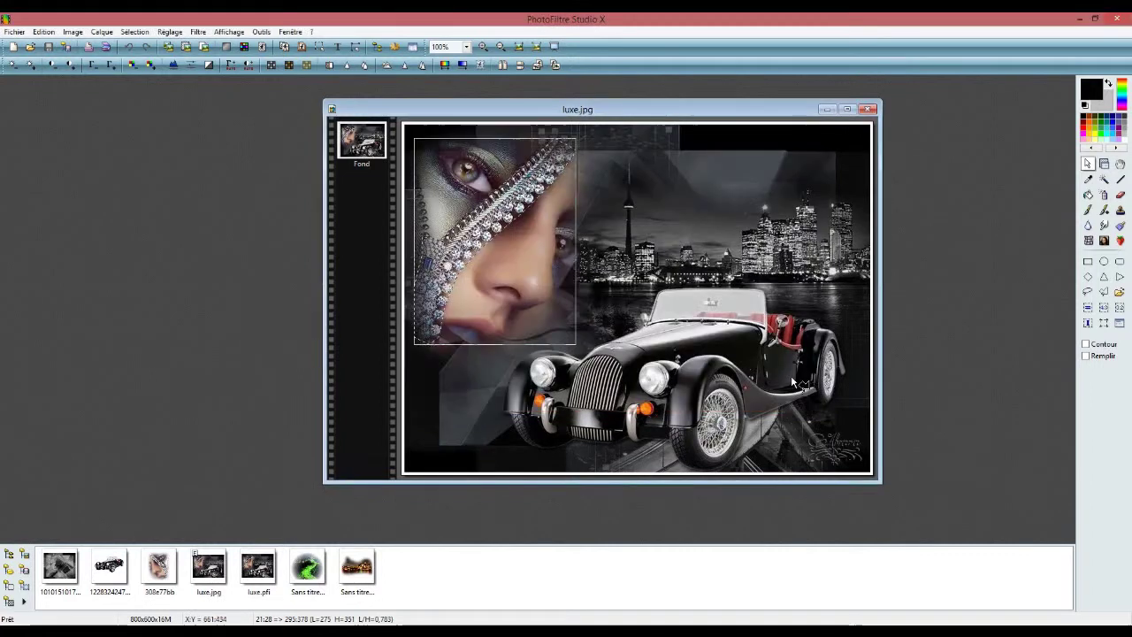
{"action": "left_click", "coordinate": [1104, 164]}
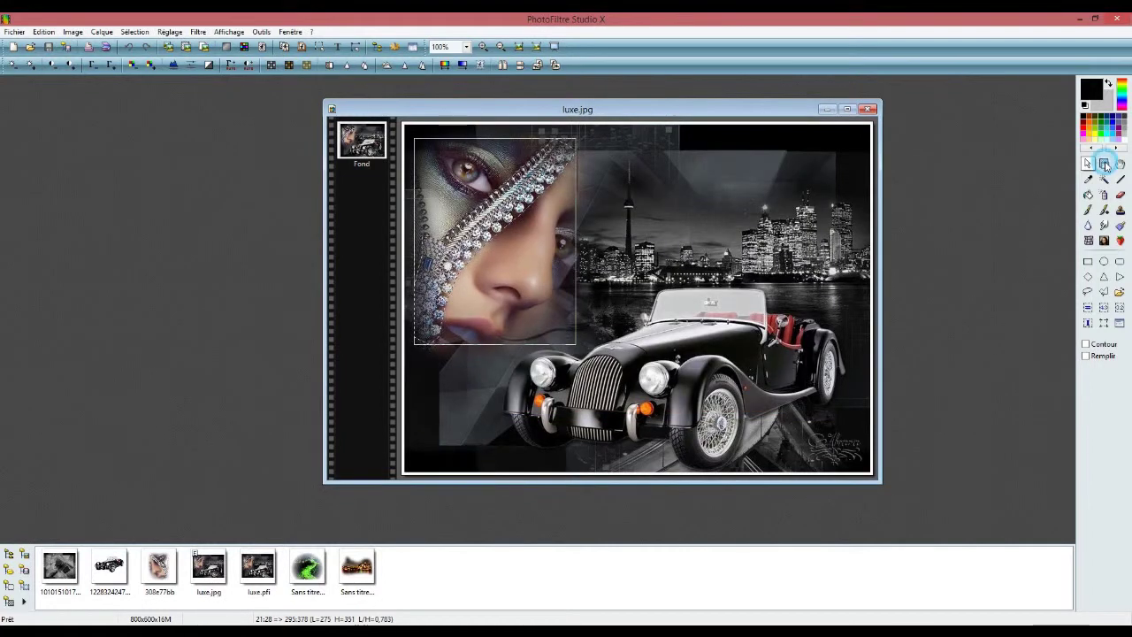
{"action": "left_click", "coordinate": [1104, 165]}
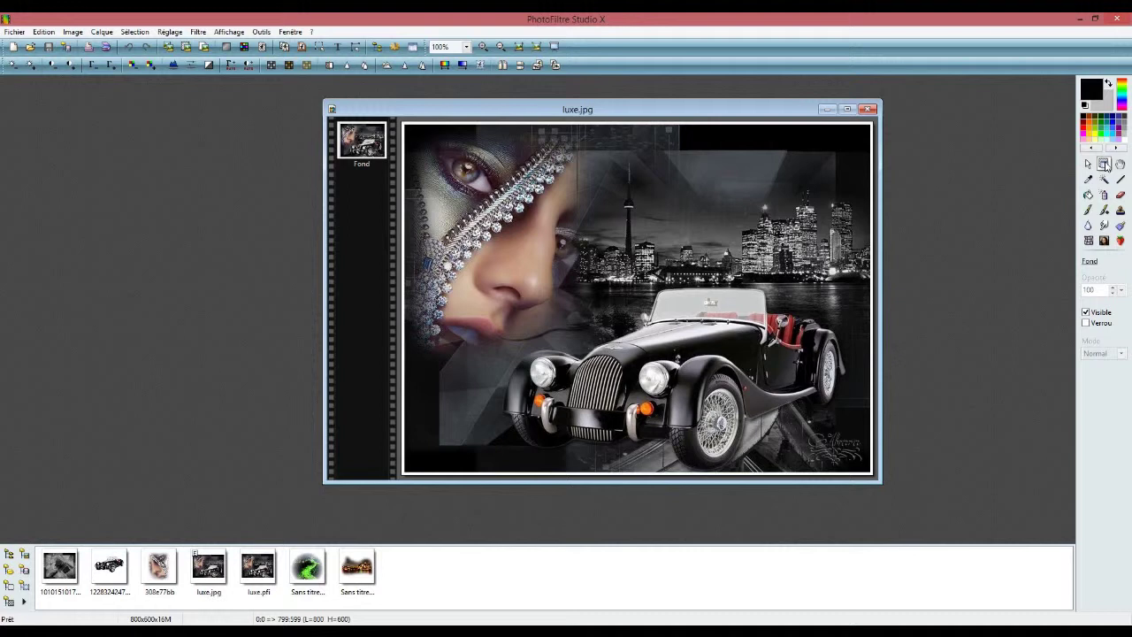
Move the luxe.jpg window aside and create three duplicates of the image
{"action": "left_click_drag", "start_coordinate": [610, 119], "coordinate": [780, 119]}
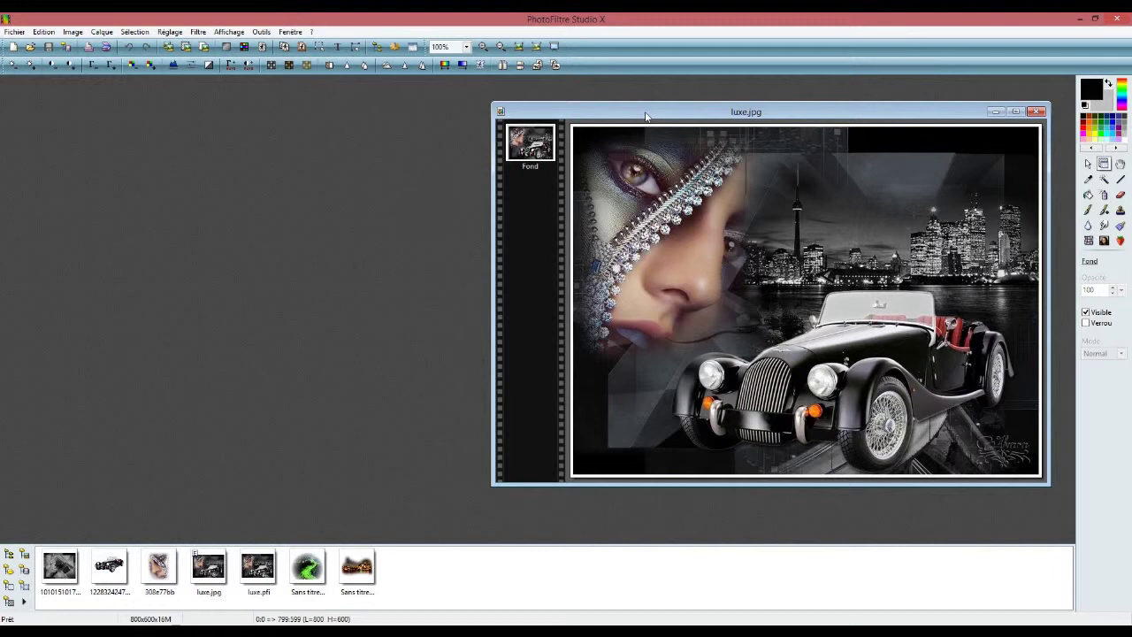
{"action": "left_click_drag", "start_coordinate": [645, 116], "coordinate": [641, 112]}
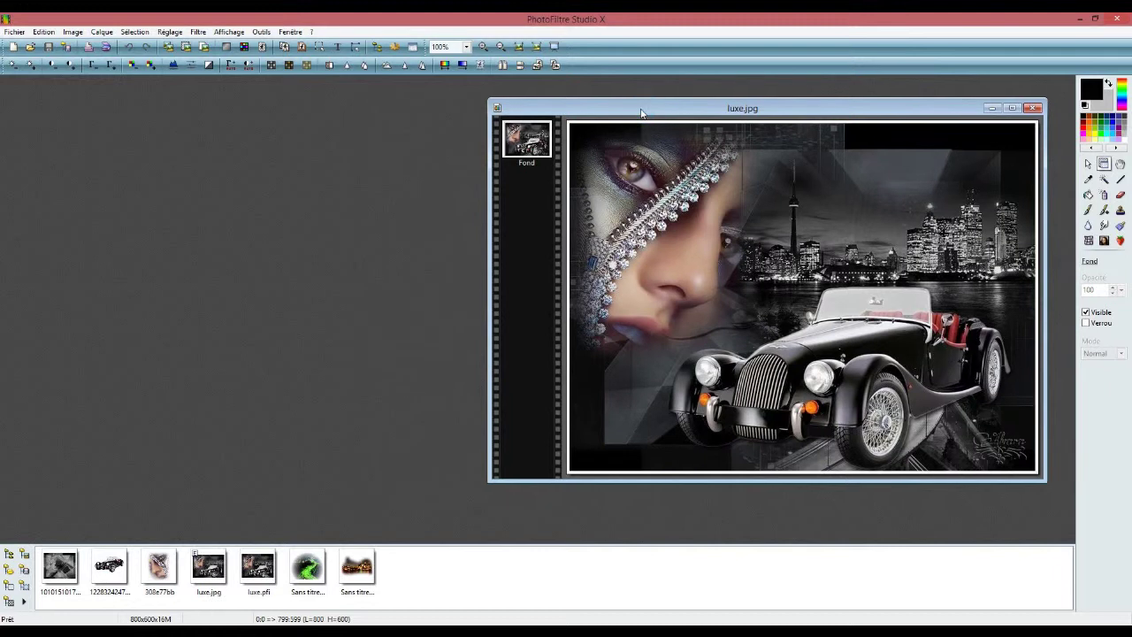
{"action": "left_click", "coordinate": [73, 31]}
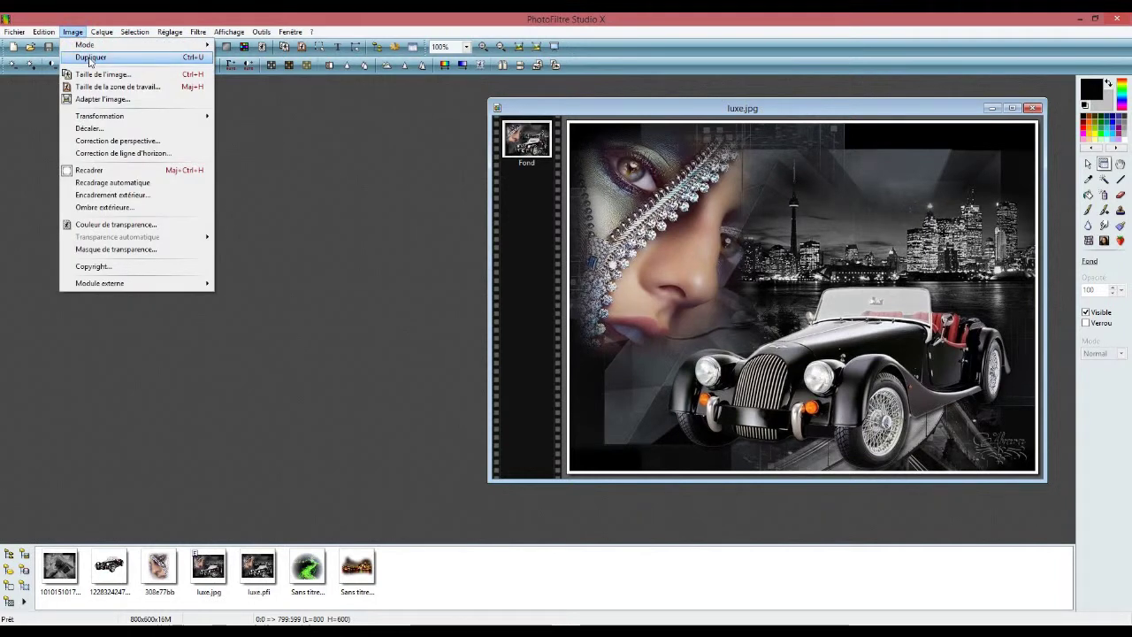
{"action": "left_click", "coordinate": [88, 60]}
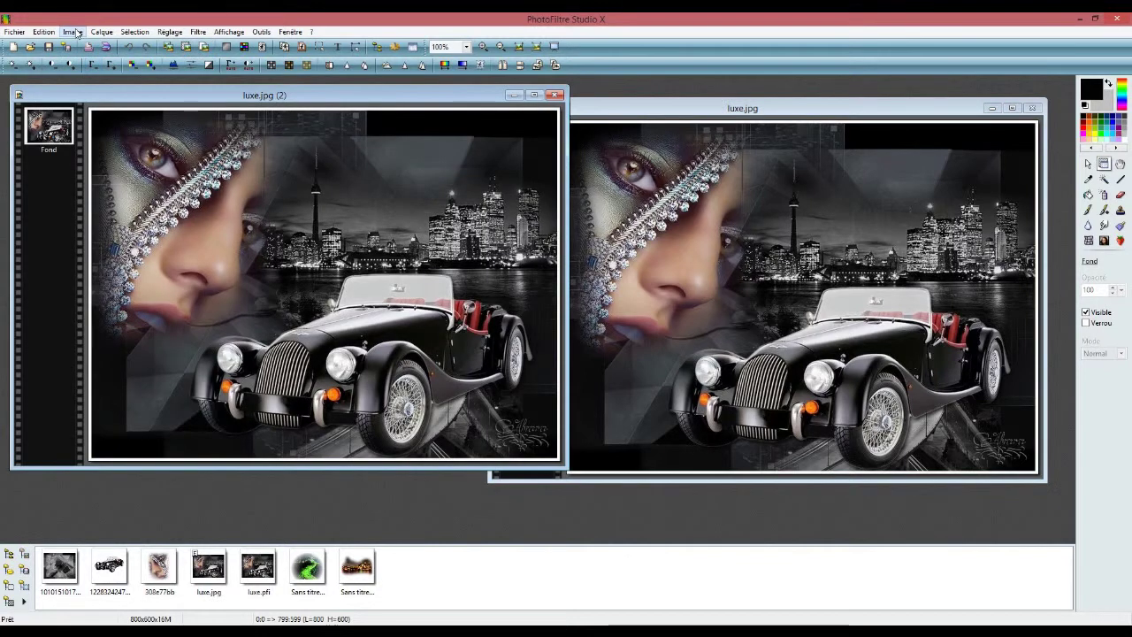
{"action": "left_click", "coordinate": [73, 32]}
{"action": "left_click", "coordinate": [87, 56]}
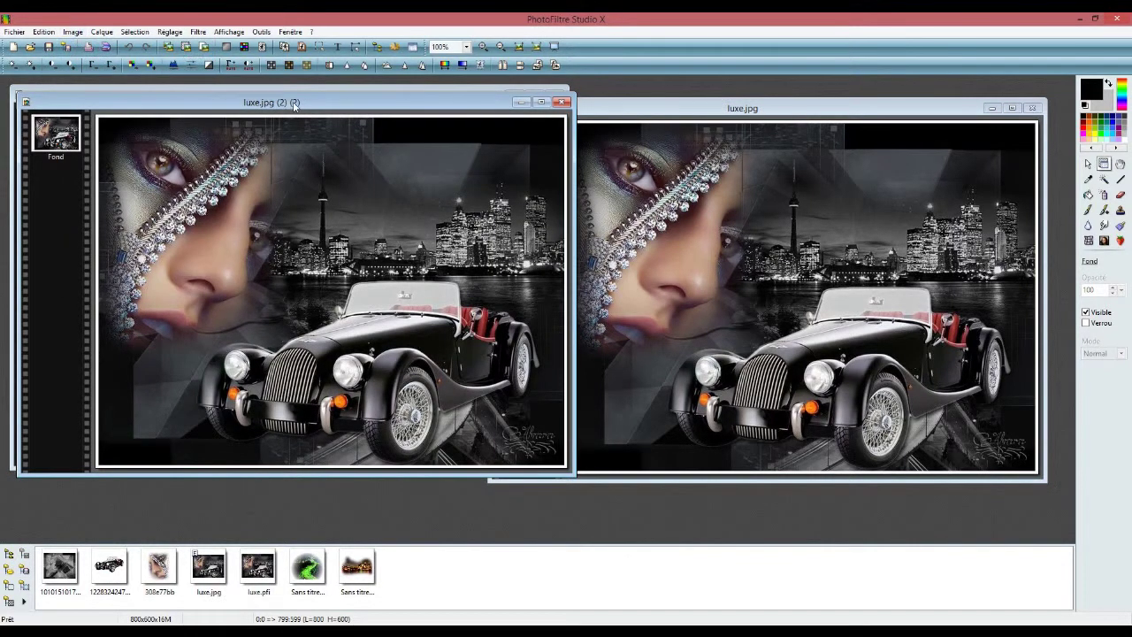
{"action": "left_click", "coordinate": [78, 33]}
{"action": "left_click", "coordinate": [89, 57]}
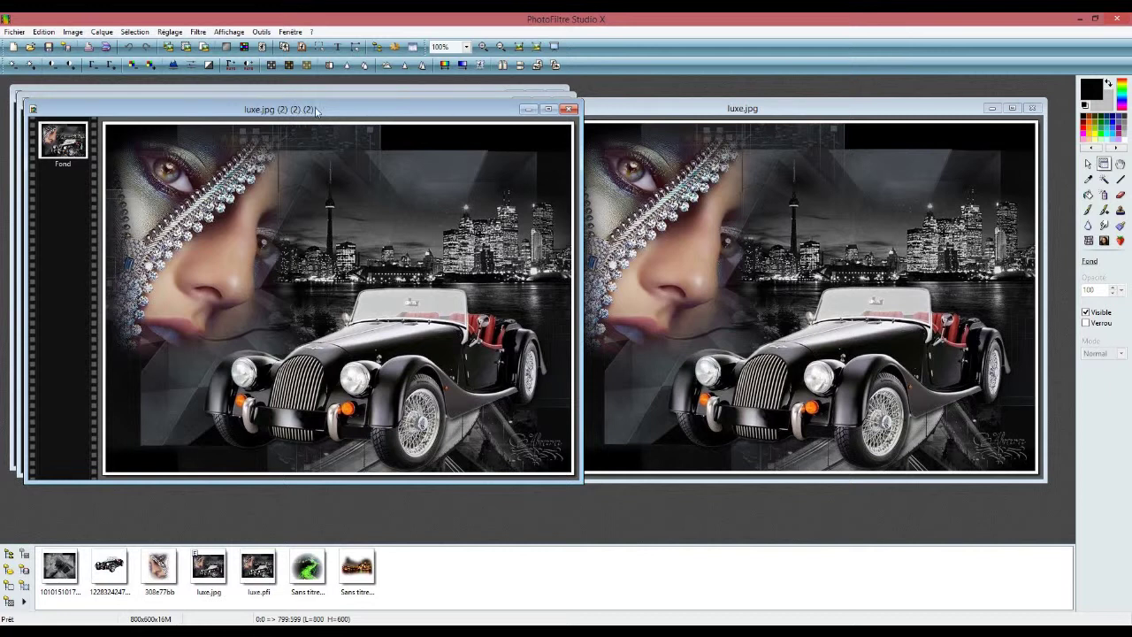
Load the selection shape DIAMANT.pfs into the original luxe.jpg and move it over the diamond strip
{"action": "left_click", "coordinate": [765, 109]}
{"action": "left_click_drag", "start_coordinate": [766, 110], "coordinate": [753, 123]}
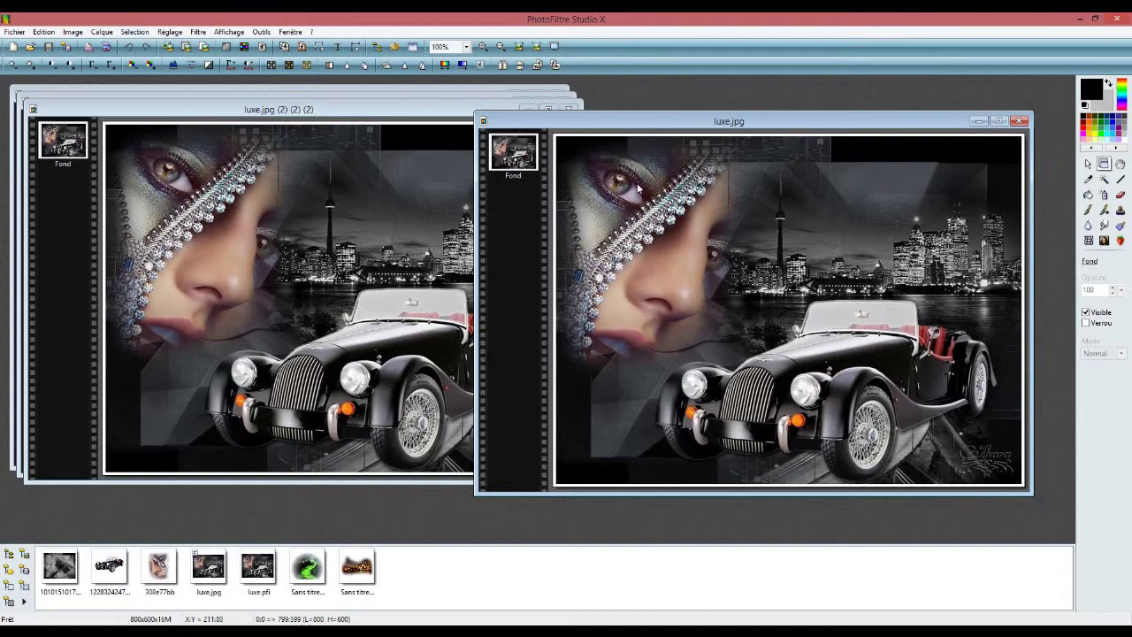
{"action": "left_click", "coordinate": [134, 32]}
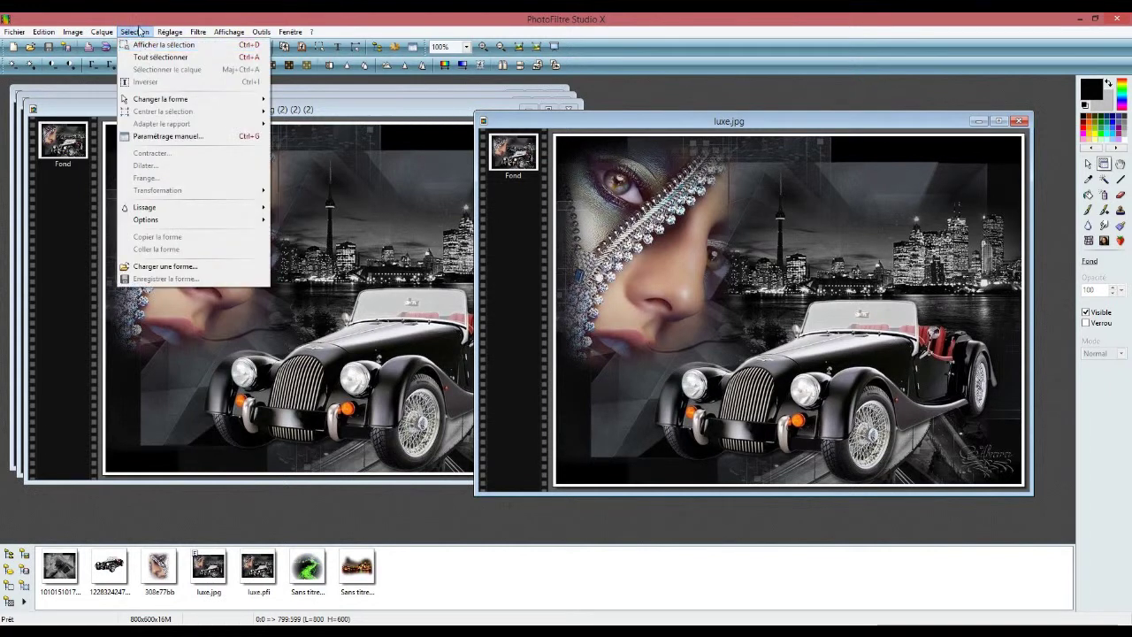
{"action": "left_click", "coordinate": [160, 267]}
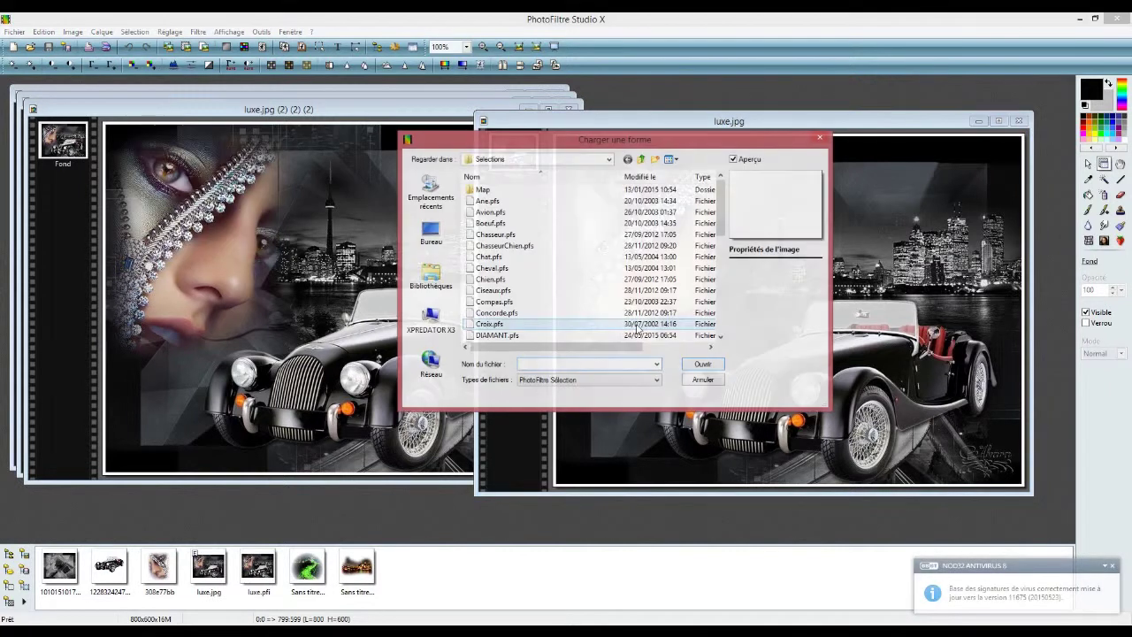
{"action": "left_click", "coordinate": [556, 335]}
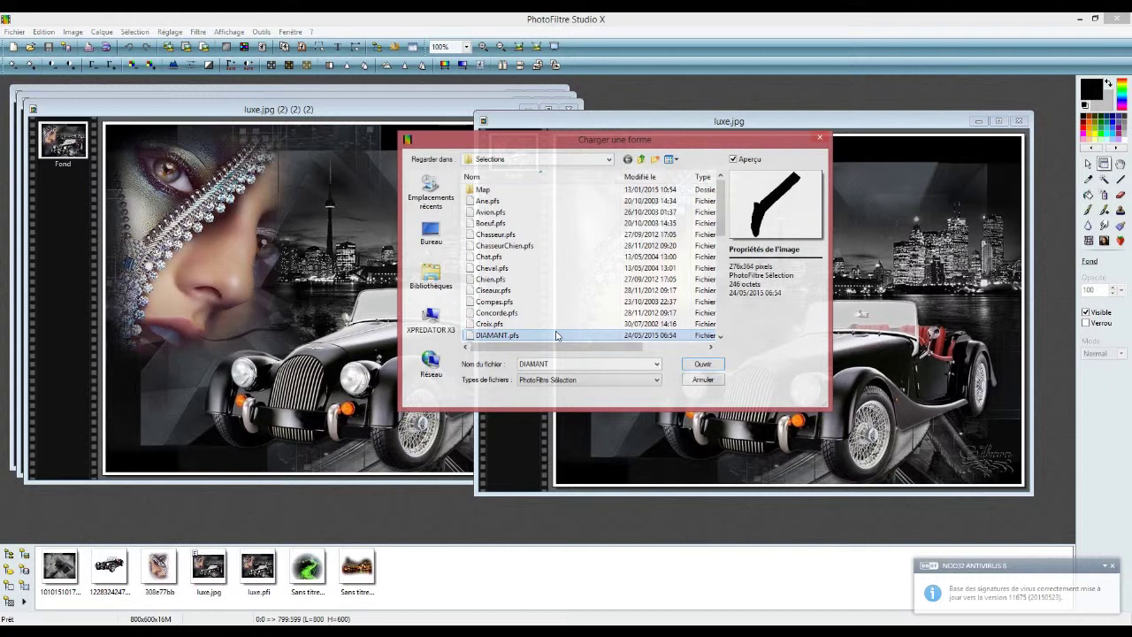
{"action": "left_click", "coordinate": [703, 365]}
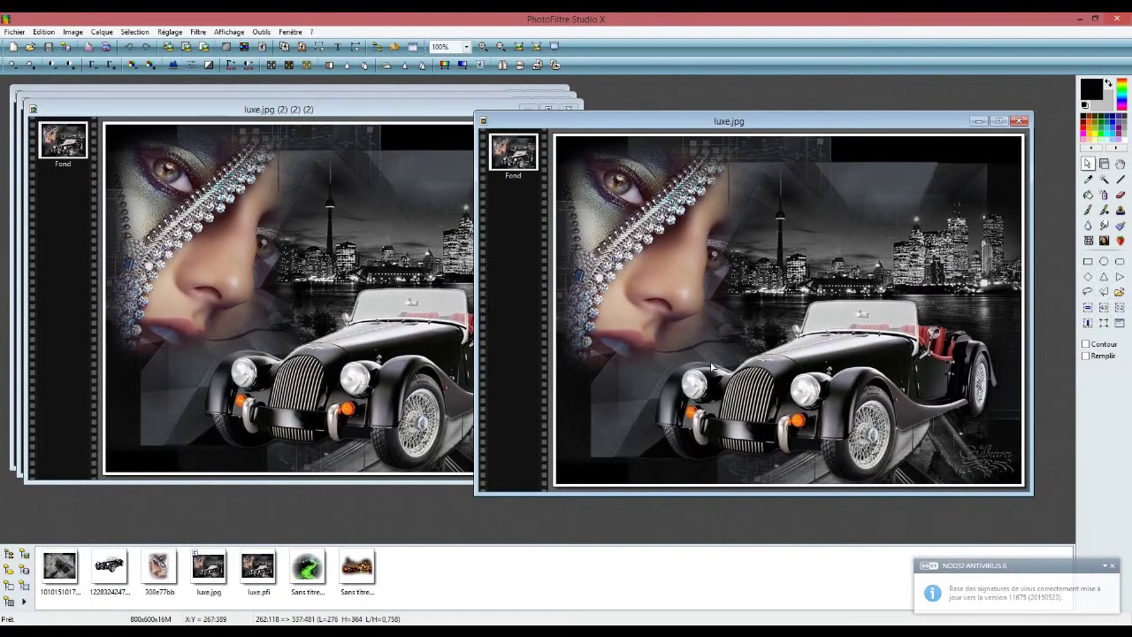
{"action": "left_click_drag", "start_coordinate": [747, 339], "coordinate": [605, 285]}
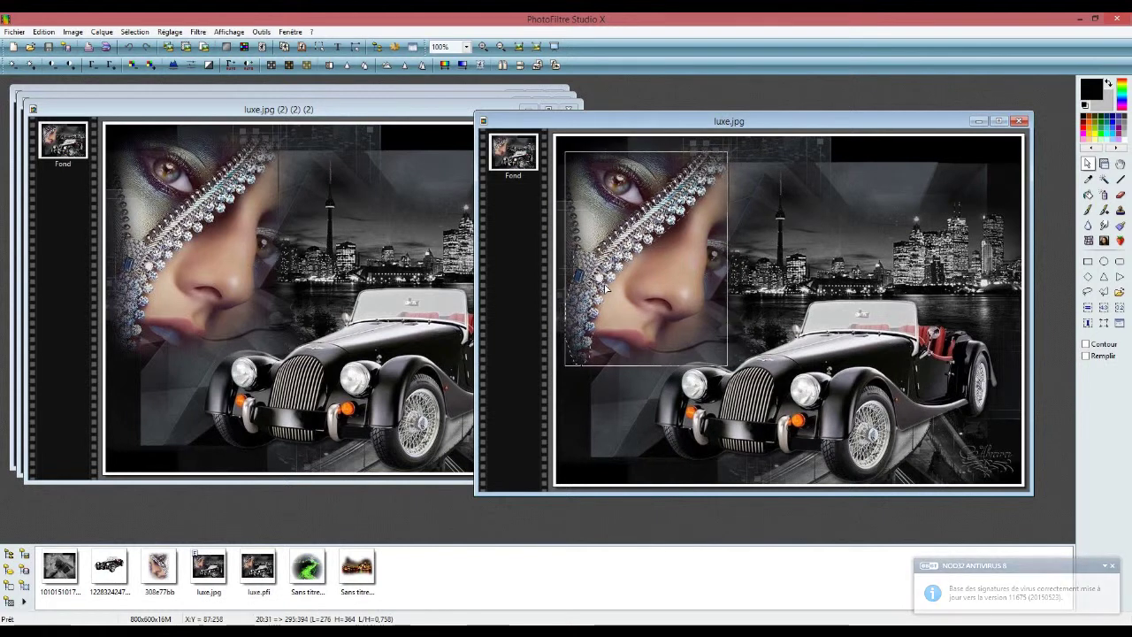
Set the selection's manual position to X 21 and Y 28
{"action": "right_click", "coordinate": [580, 279]}
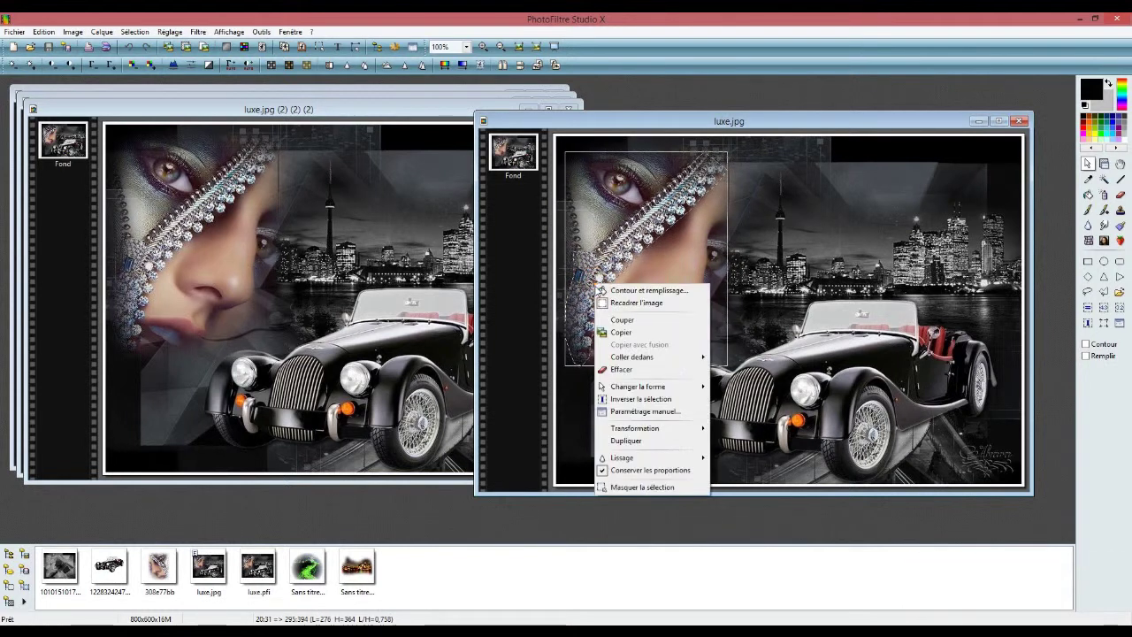
{"action": "left_click", "coordinate": [637, 409]}
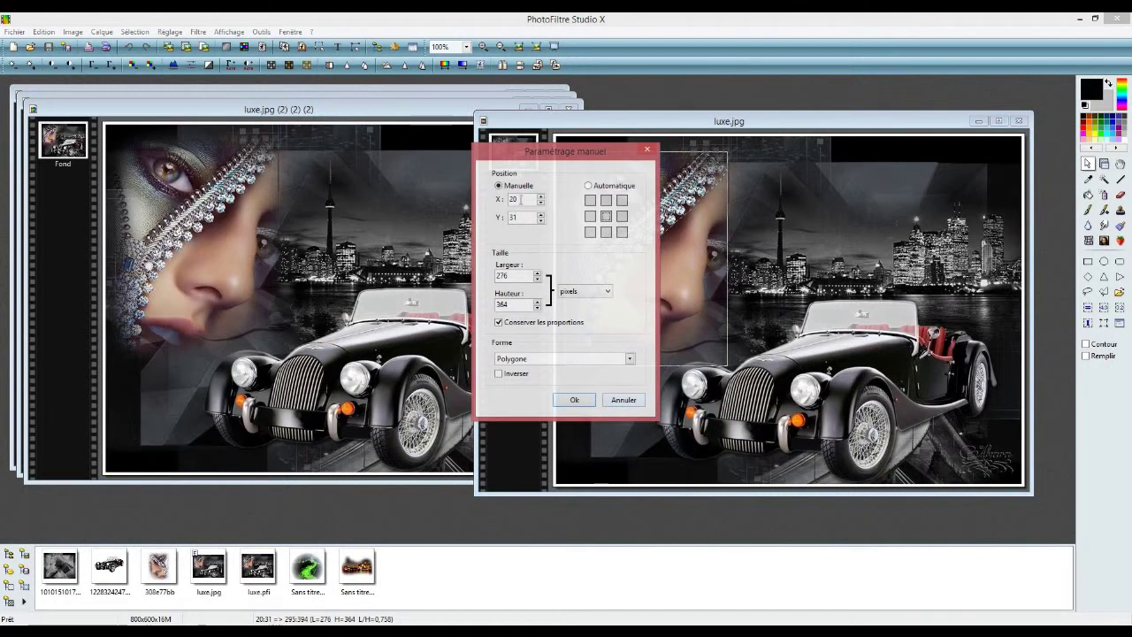
{"action": "left_click", "coordinate": [541, 195]}
{"action": "left_click", "coordinate": [540, 221]}
{"action": "left_click", "coordinate": [540, 221]}
{"action": "left_click", "coordinate": [574, 399]}
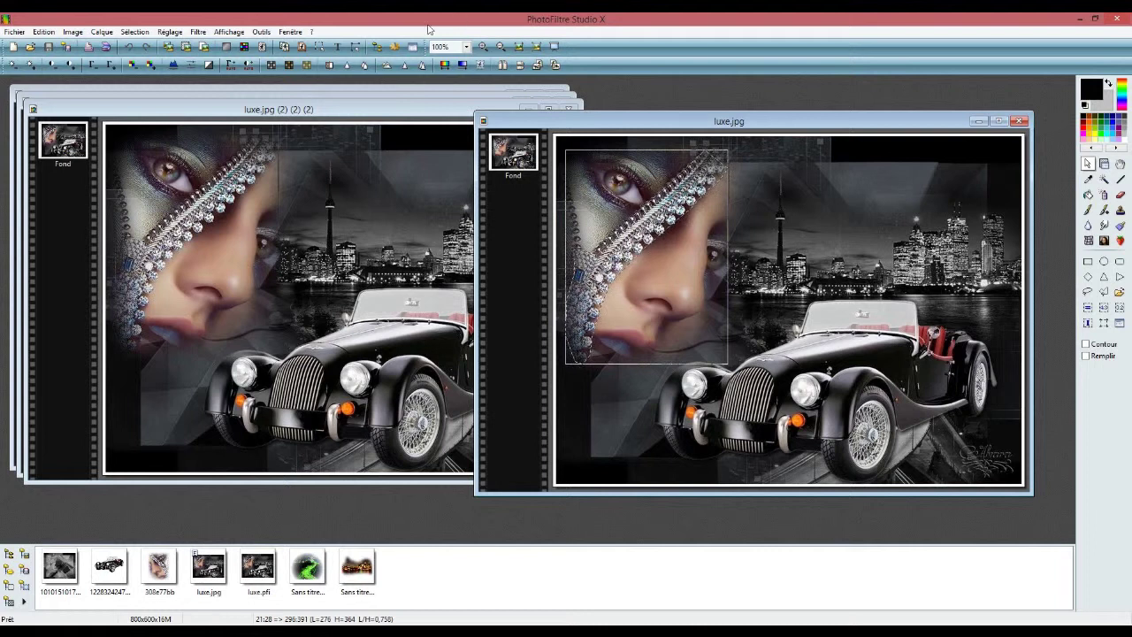
Start the Alien Skin Xenofex 2 Constellation filter on the selected diamond strip of luxe.jpg and load the Bling Bling preset
{"action": "left_click", "coordinate": [198, 32]}
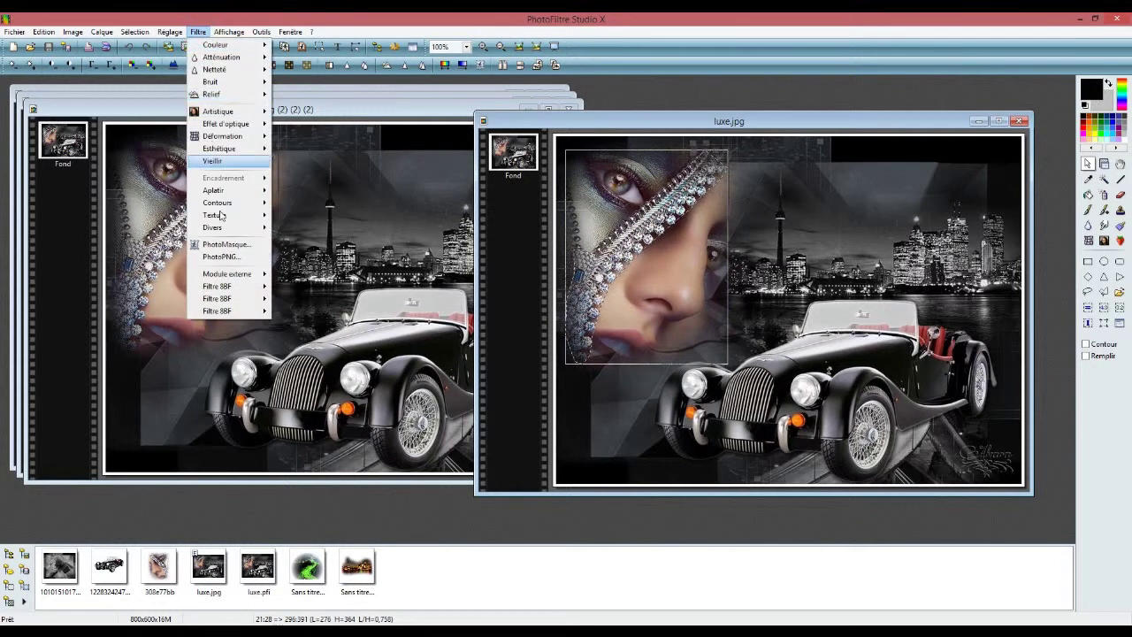
{"action": "mouse_move", "coordinate": [225, 286]}
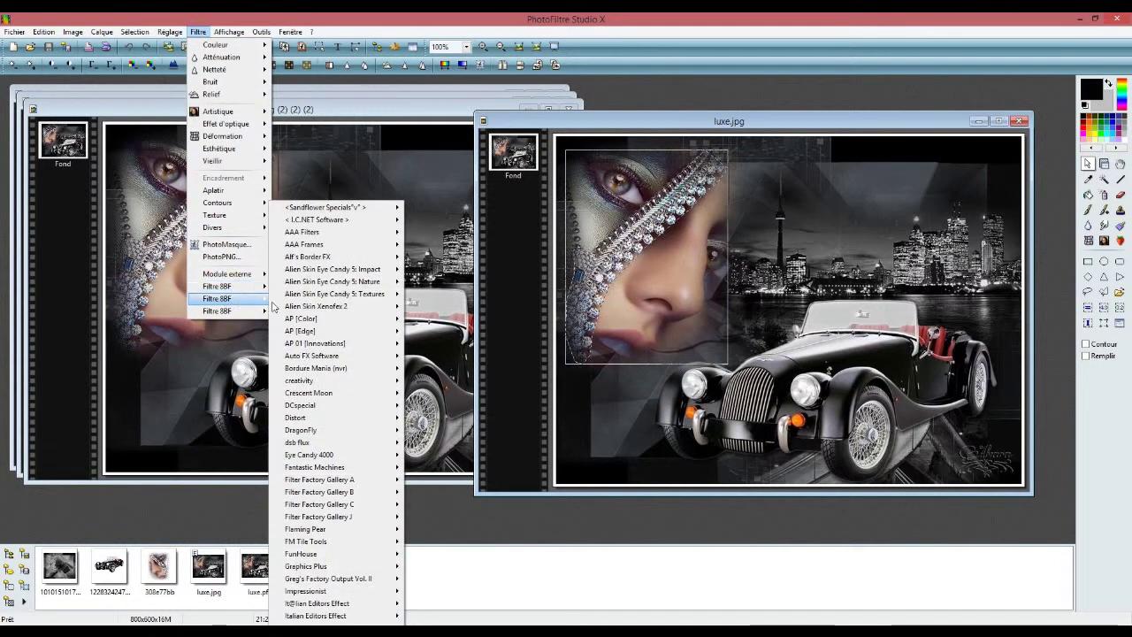
{"action": "mouse_move", "coordinate": [347, 309]}
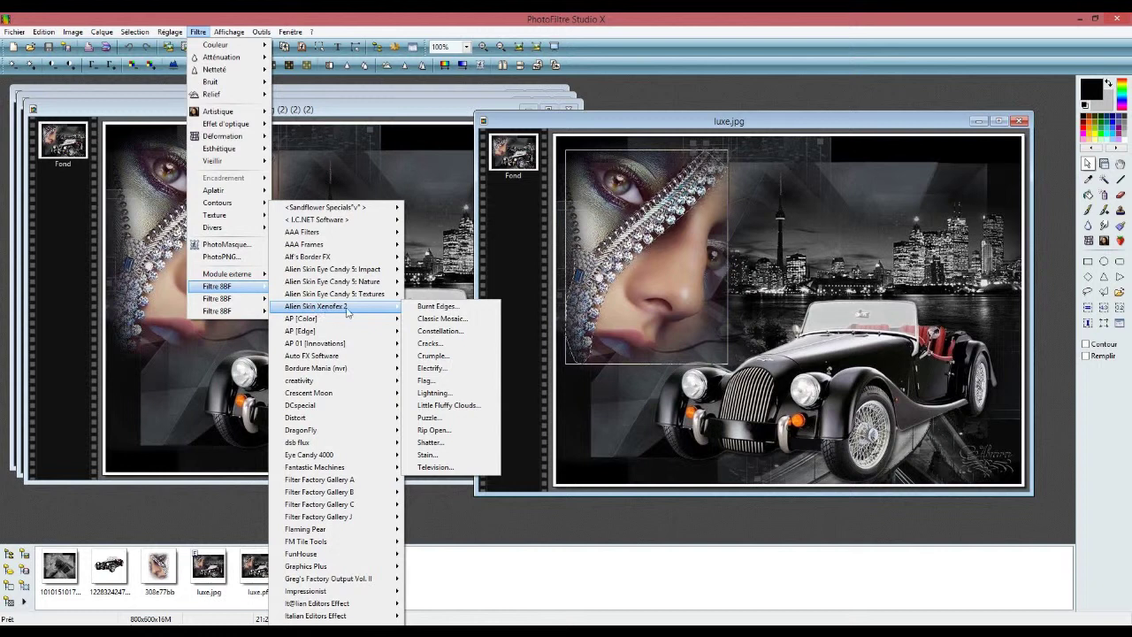
{"action": "left_click", "coordinate": [449, 331]}
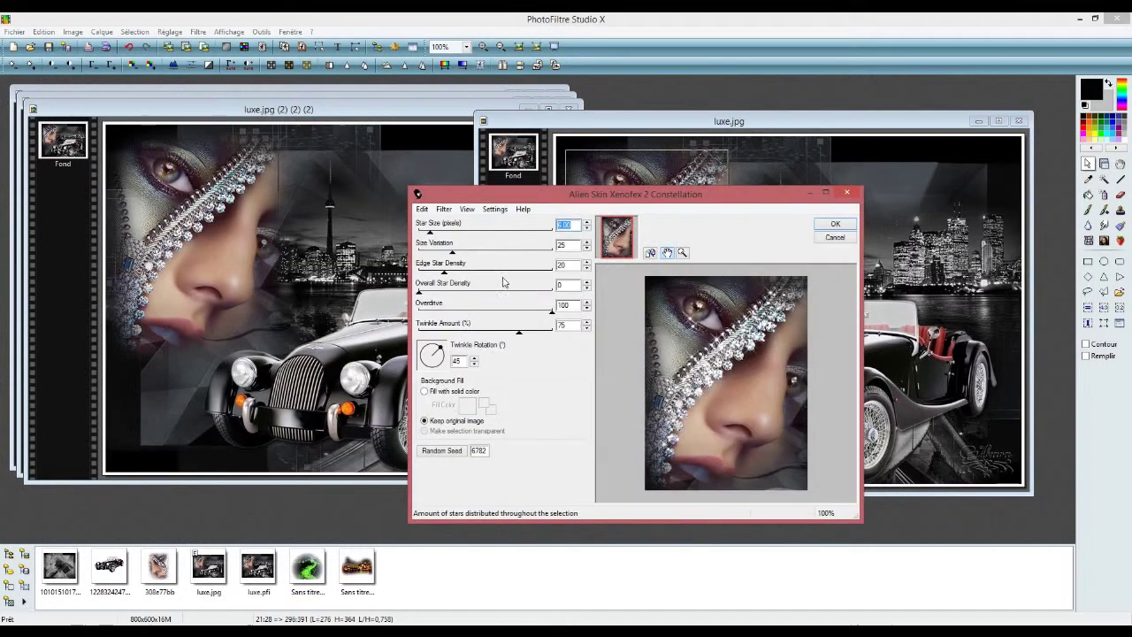
{"action": "left_click", "coordinate": [497, 210]}
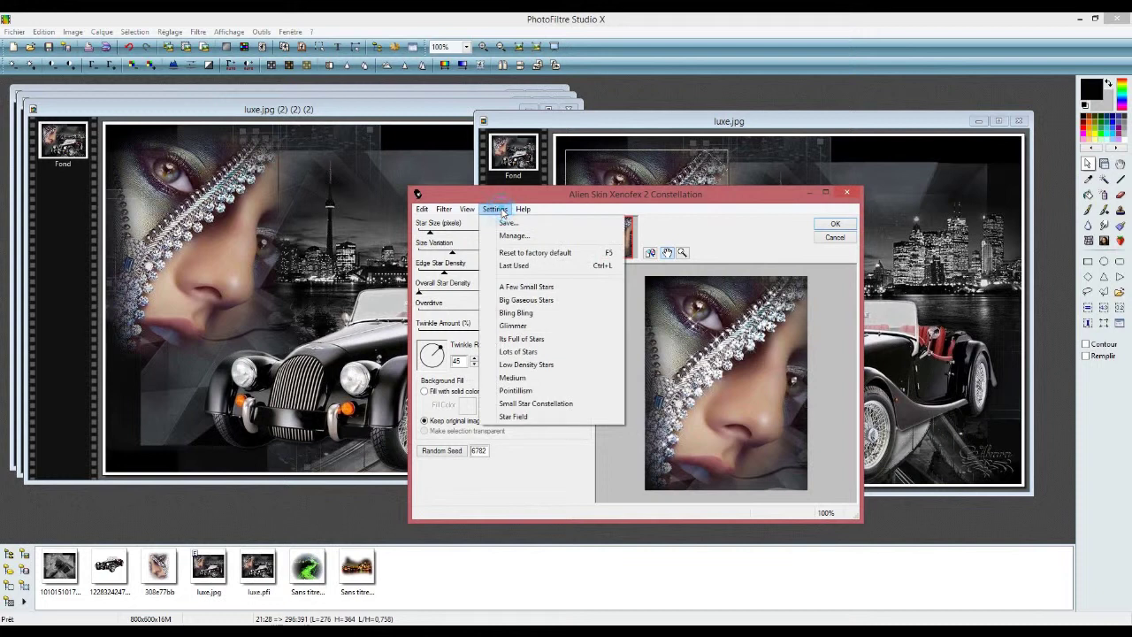
{"action": "left_click", "coordinate": [530, 312]}
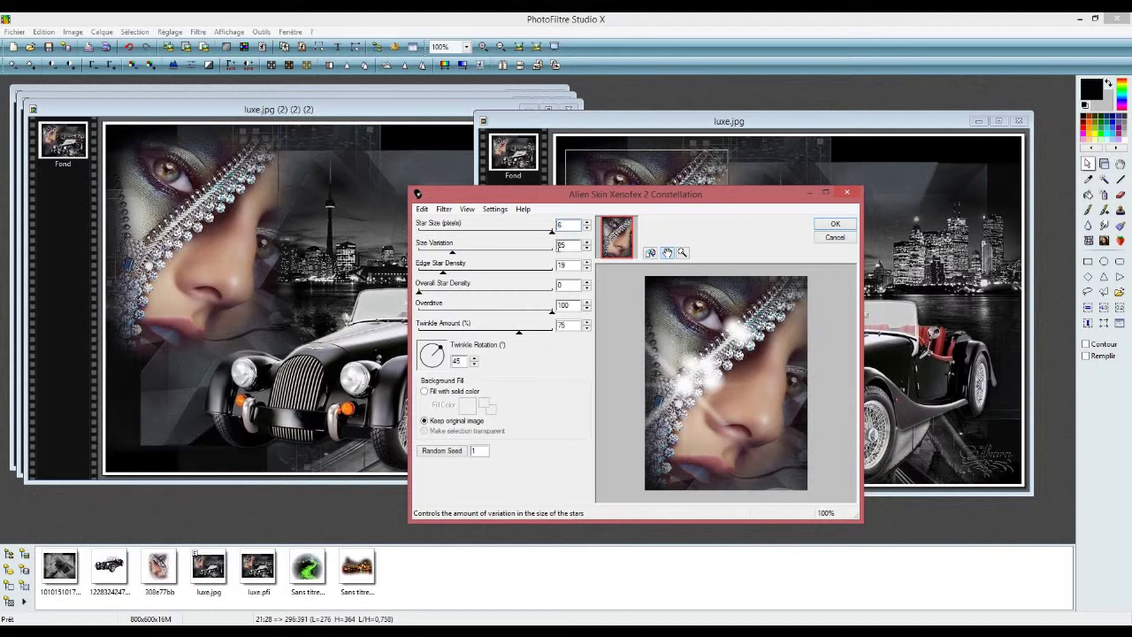
Set star size 6, size variation 25, edge star density 19 and random seed 1, and apply the Constellation filter
{"action": "left_click", "coordinate": [568, 247]}
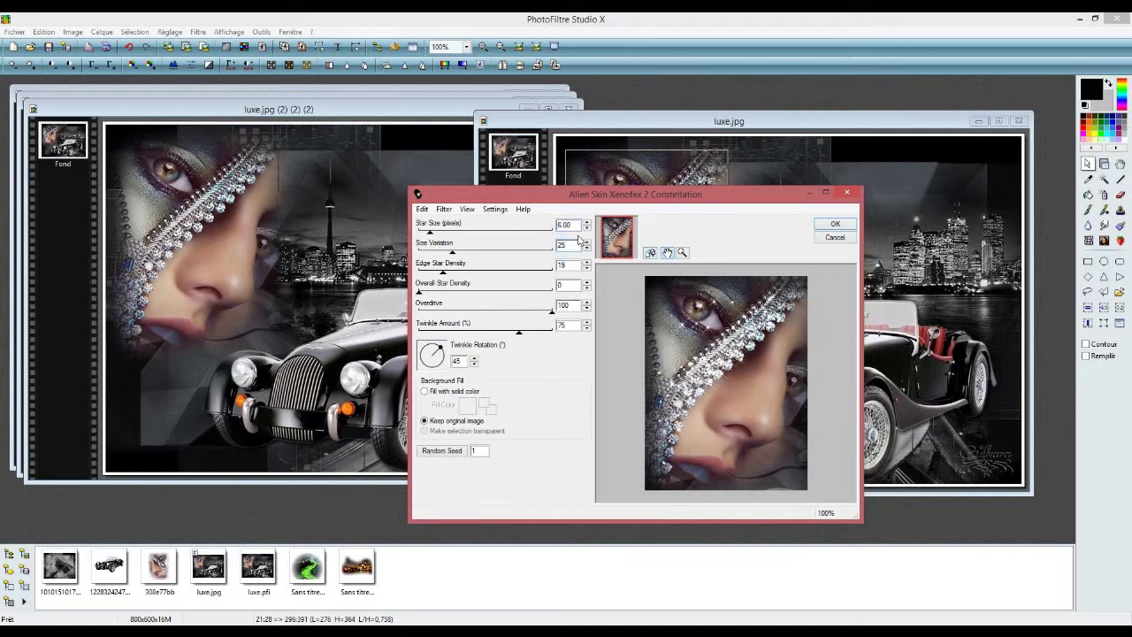
{"action": "left_click", "coordinate": [571, 266]}
{"action": "double_click", "coordinate": [570, 264]}
{"action": "left_click", "coordinate": [442, 453]}
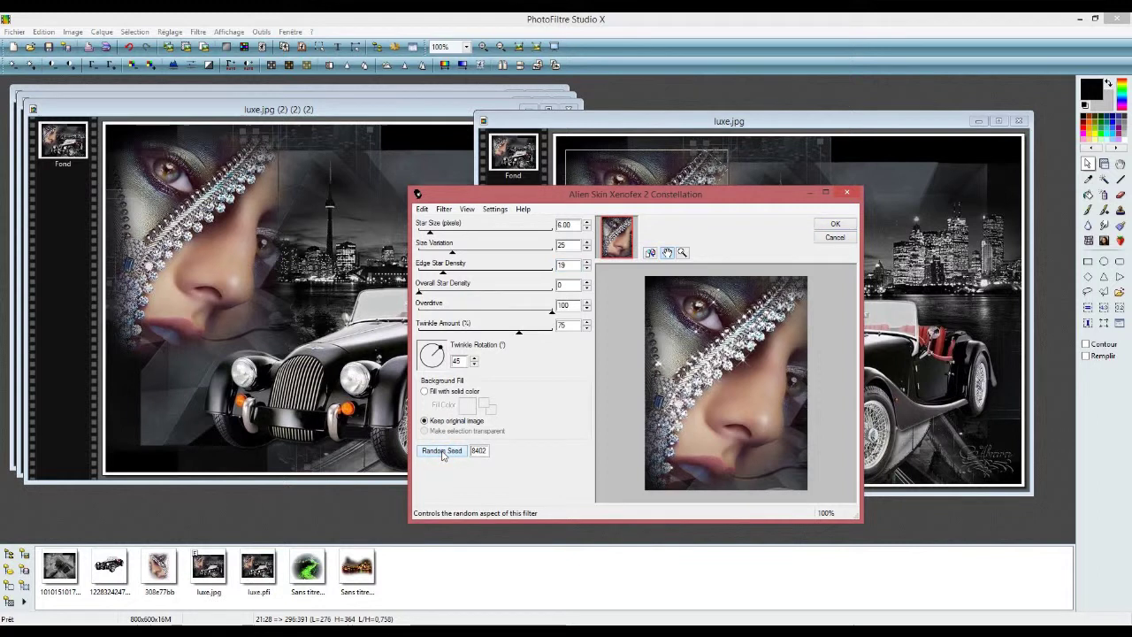
{"action": "double_click", "coordinate": [480, 450]}
{"action": "double_click", "coordinate": [480, 450]}
{"action": "left_click", "coordinate": [829, 222]}
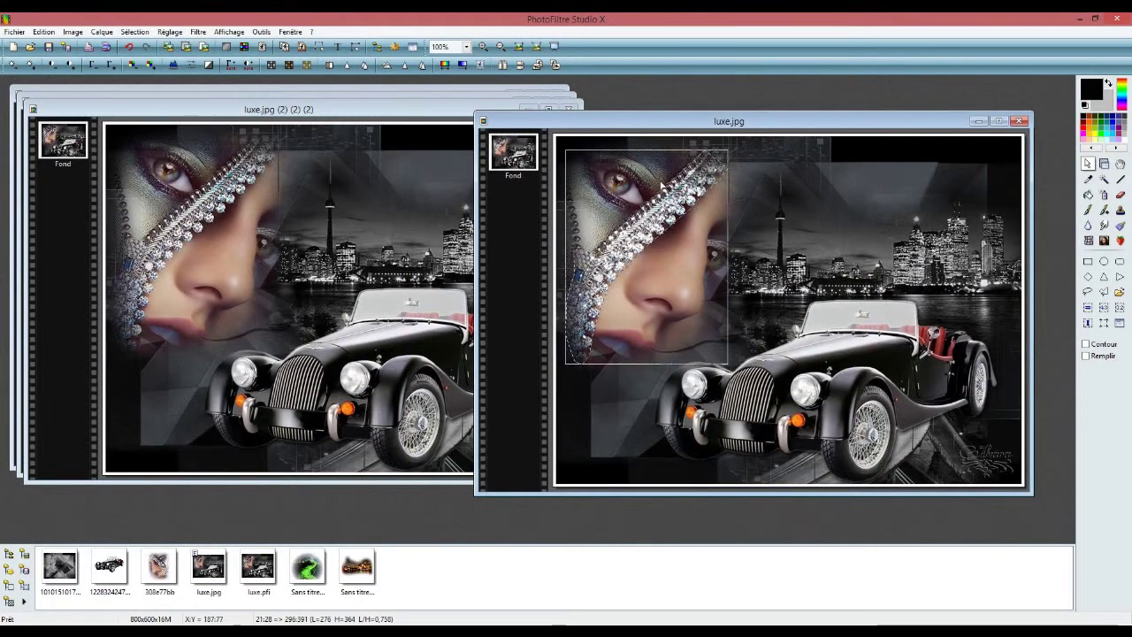
Drop the selection by switching to the layer manager and move the filtered luxe.jpg window away from the duplicates
{"action": "left_click", "coordinate": [1103, 163]}
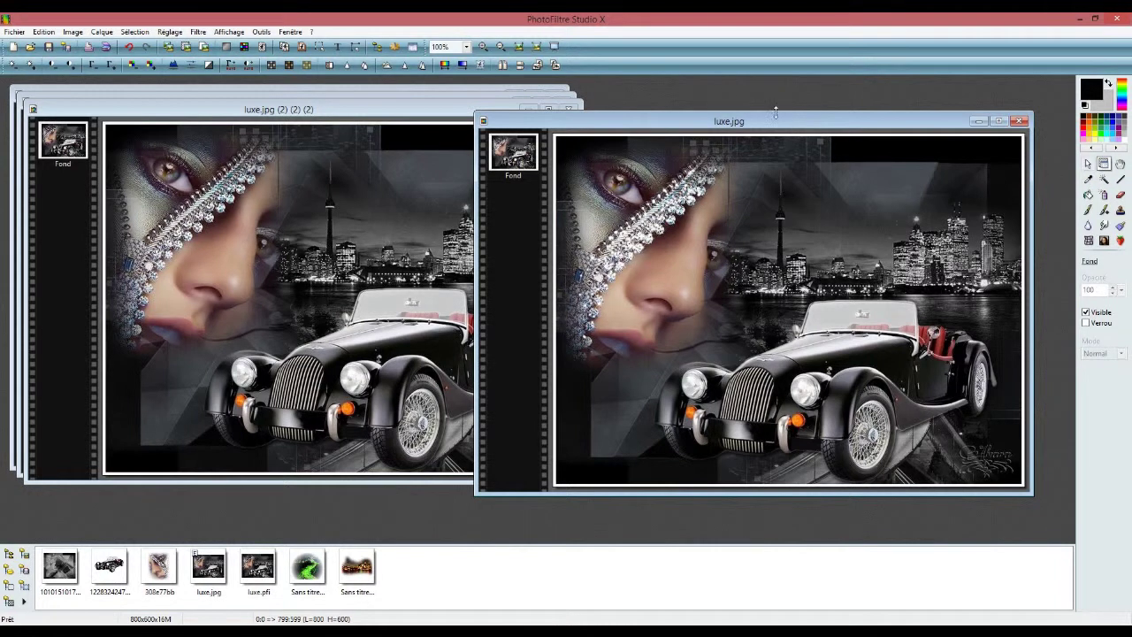
{"action": "left_click_drag", "start_coordinate": [793, 120], "coordinate": [817, 89]}
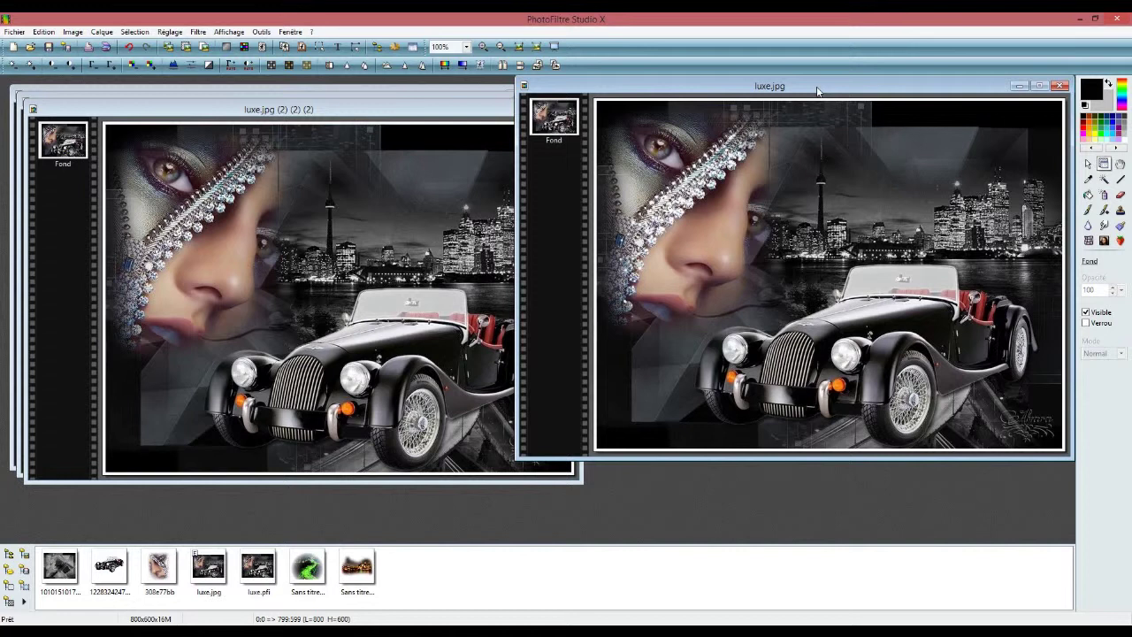
Load the selection shape DIAMANT.pfs into the duplicate luxe.jpg (2)
{"action": "left_click", "coordinate": [350, 88]}
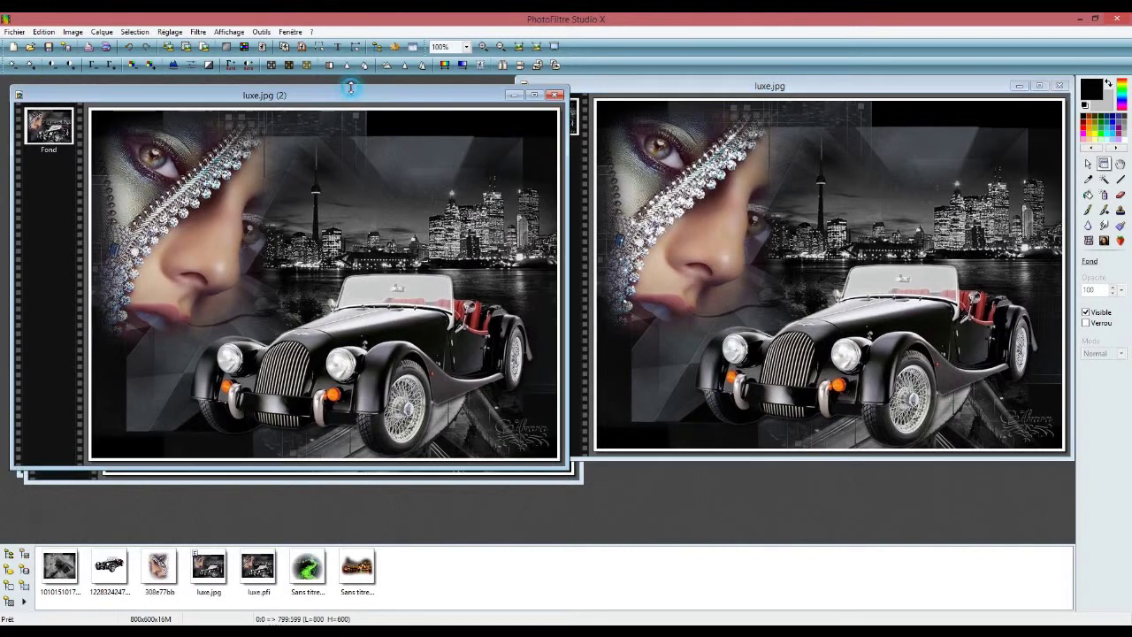
{"action": "left_click", "coordinate": [135, 32]}
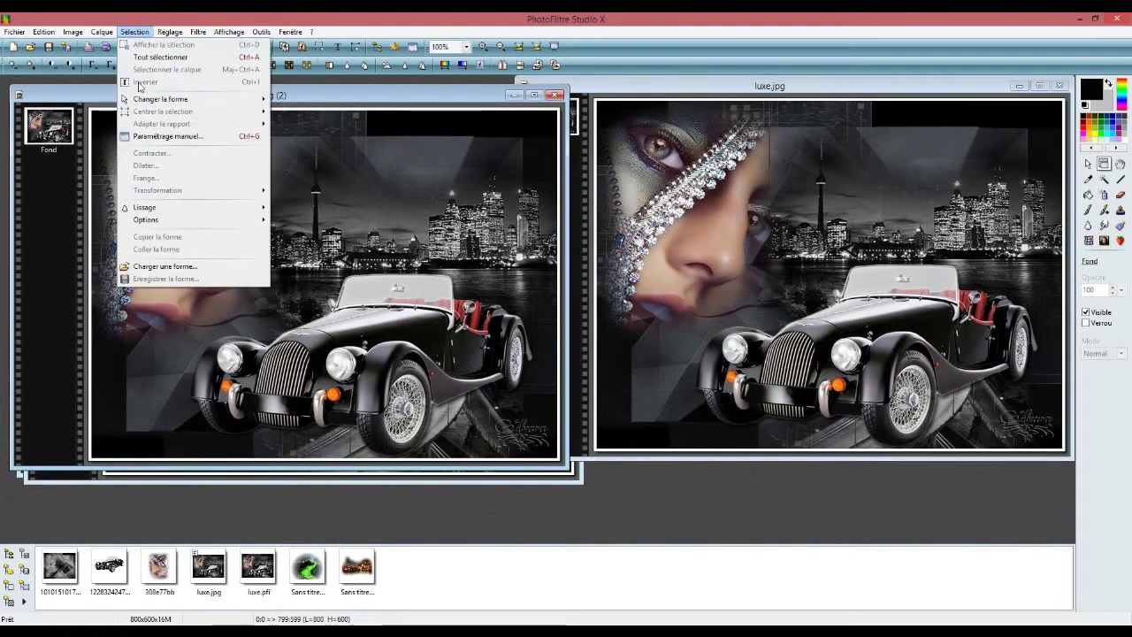
{"action": "left_click", "coordinate": [150, 271]}
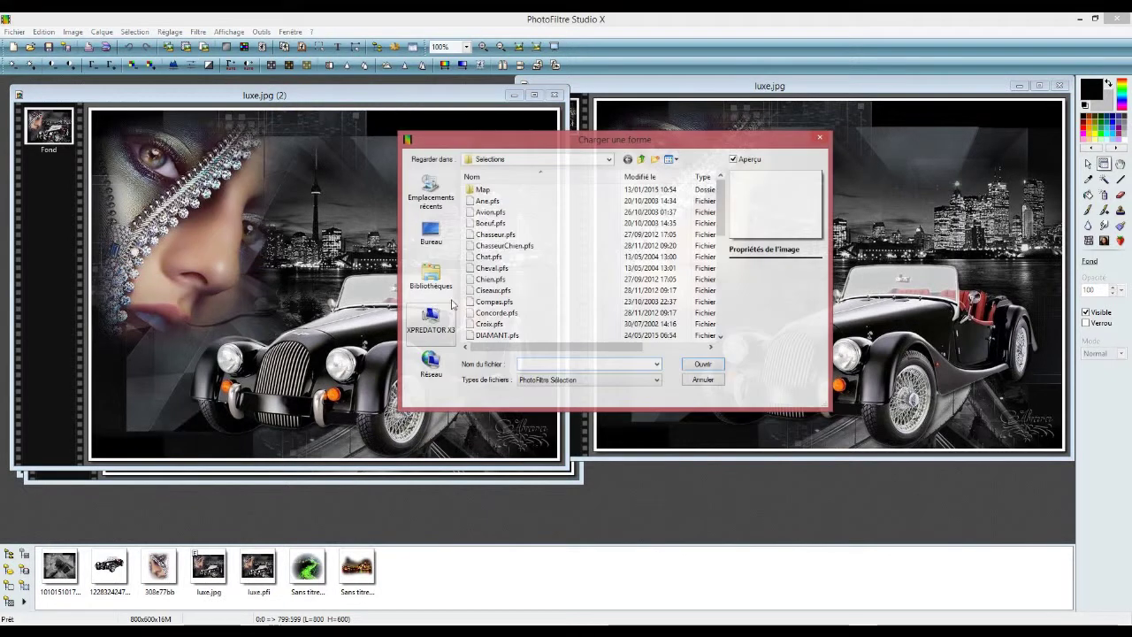
{"action": "left_click", "coordinate": [495, 335]}
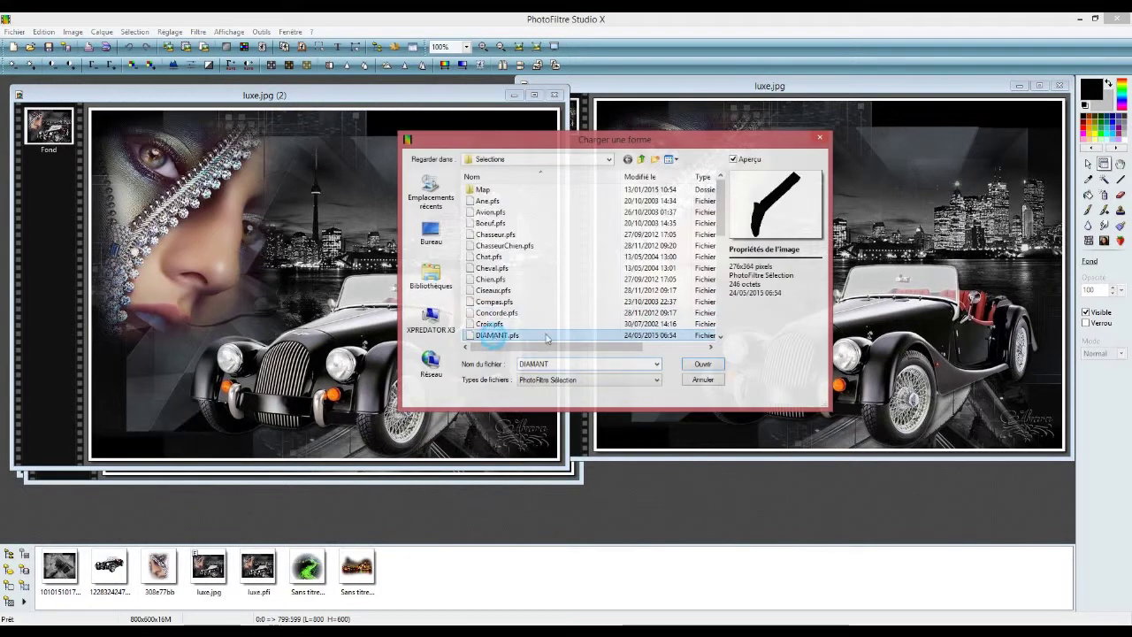
{"action": "left_click", "coordinate": [703, 365]}
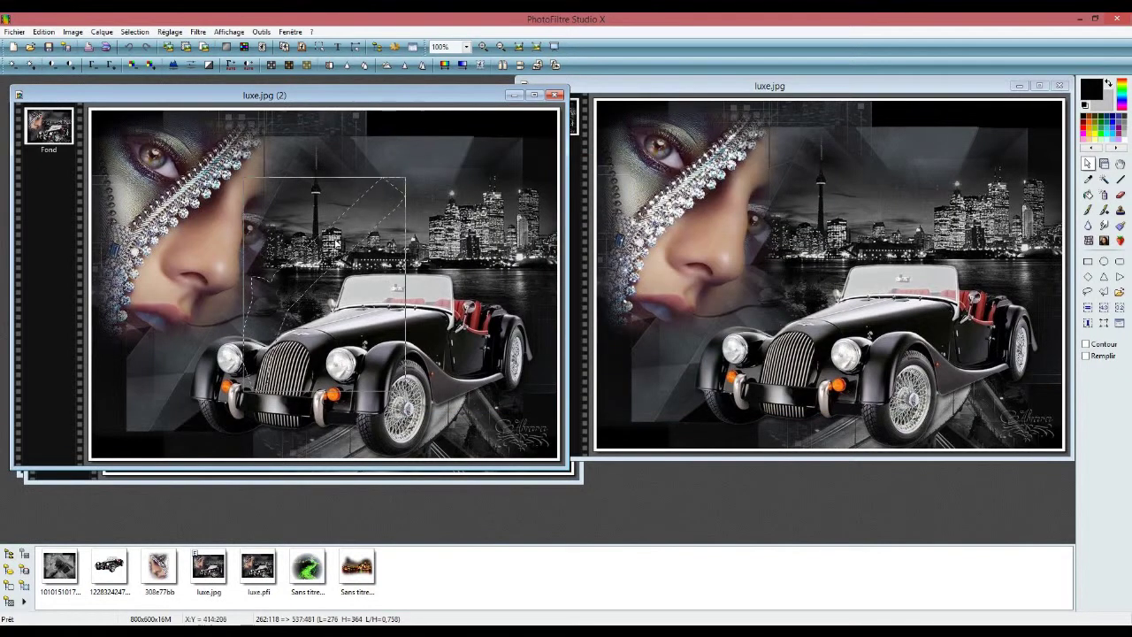
Place the selection in luxe.jpg (2) manually at X 21 and Y 28
{"action": "right_click", "coordinate": [336, 243]}
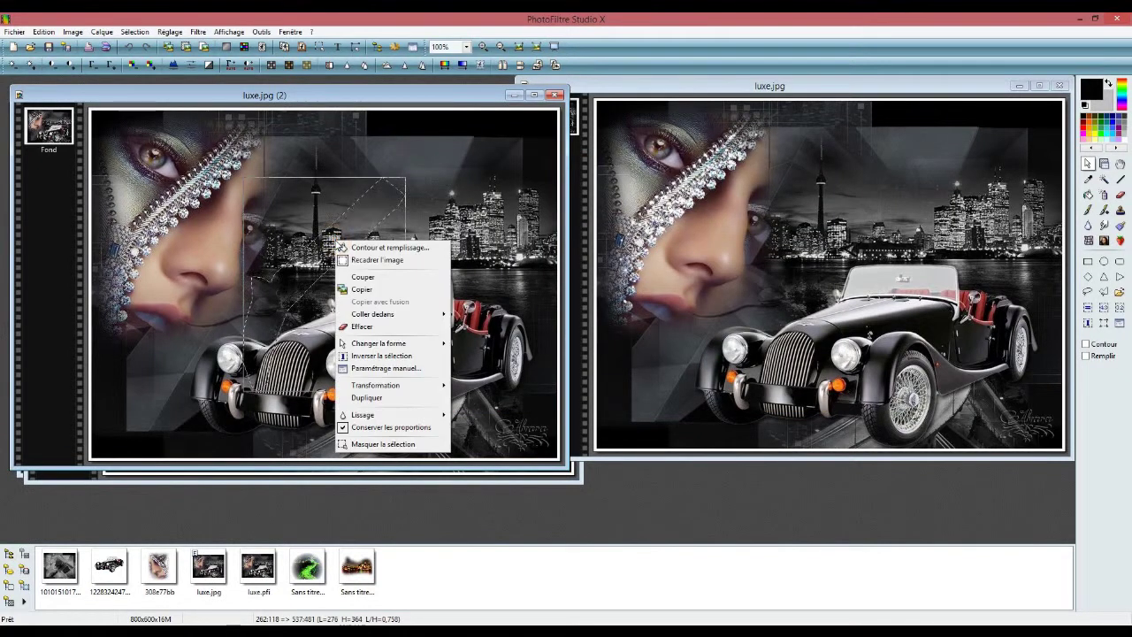
{"action": "left_click", "coordinate": [395, 369]}
{"action": "double_click", "coordinate": [524, 200]}
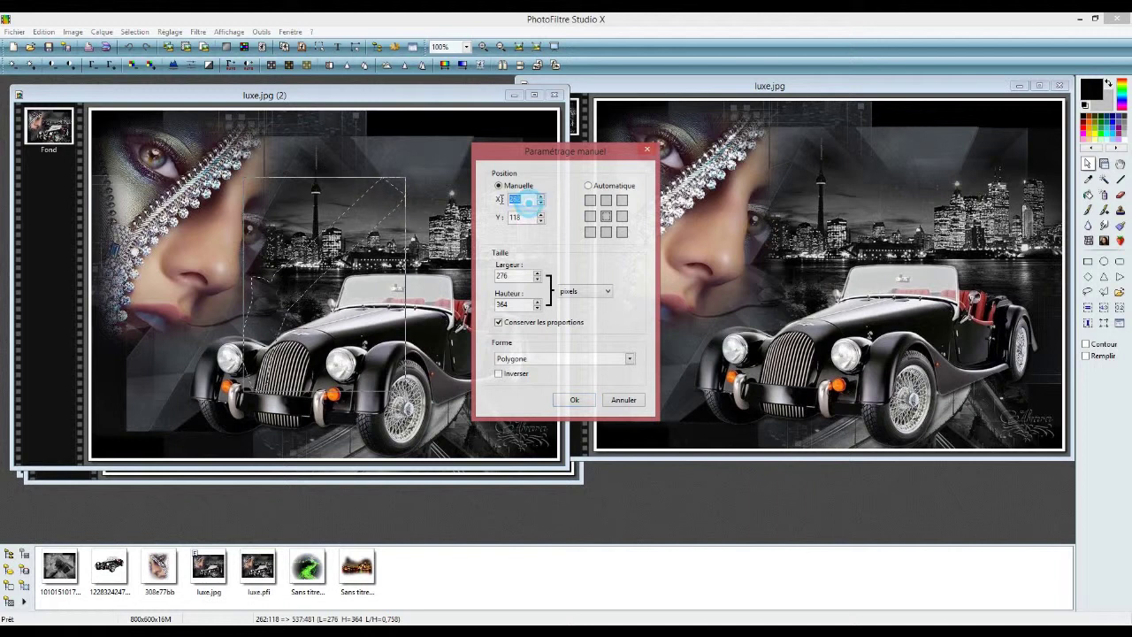
{"action": "type", "text": "21"}
{"action": "double_click", "coordinate": [523, 217]}
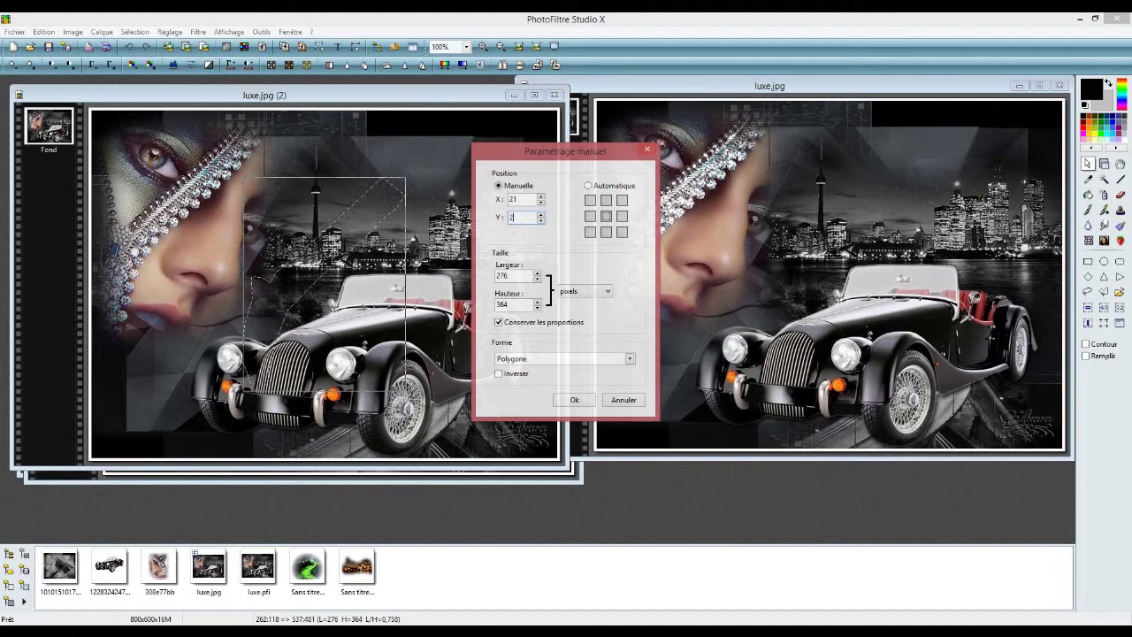
{"action": "left_click", "coordinate": [573, 399]}
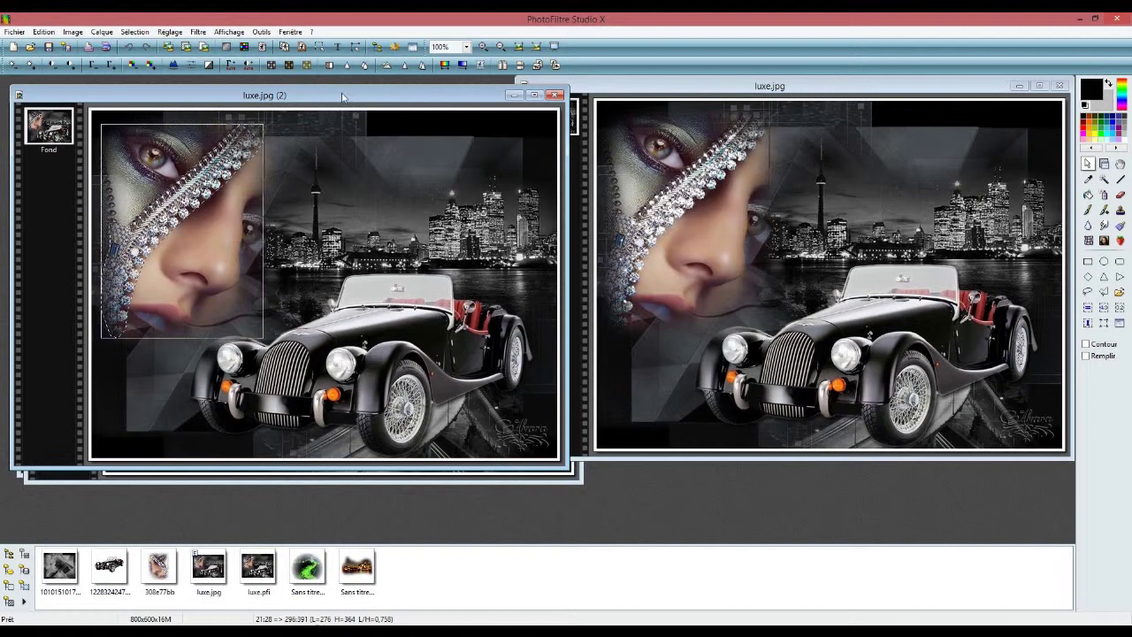
Move the luxe.jpg (2) window aside and apply the Xenofex 2 Constellation filter to its selection with a new random seed
{"action": "left_click_drag", "start_coordinate": [342, 97], "coordinate": [741, 128]}
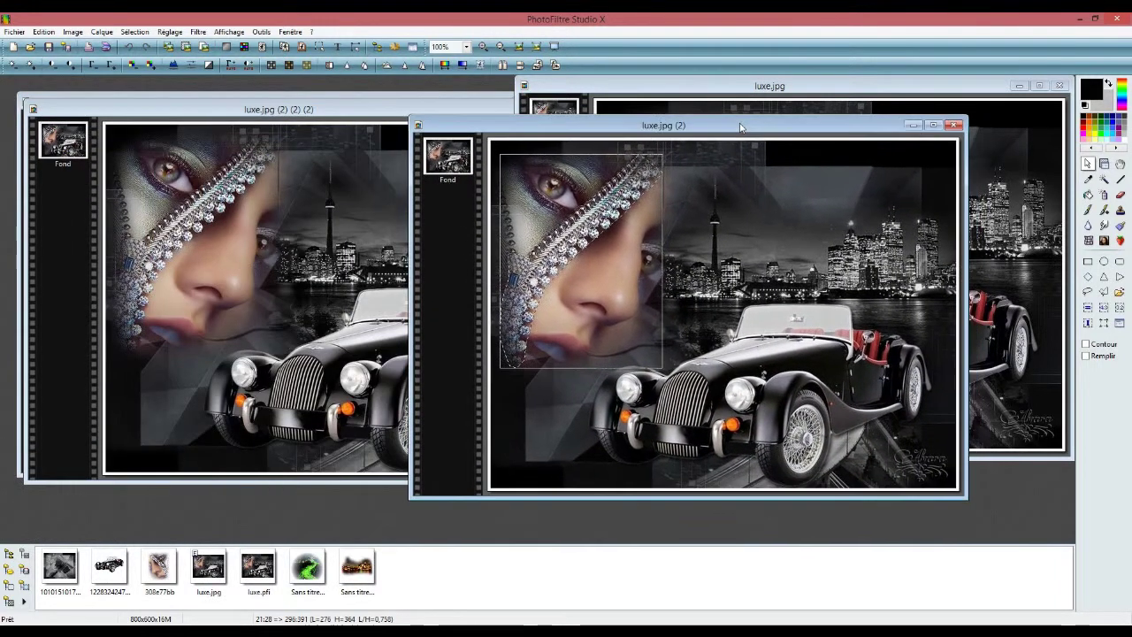
{"action": "left_click", "coordinate": [196, 33]}
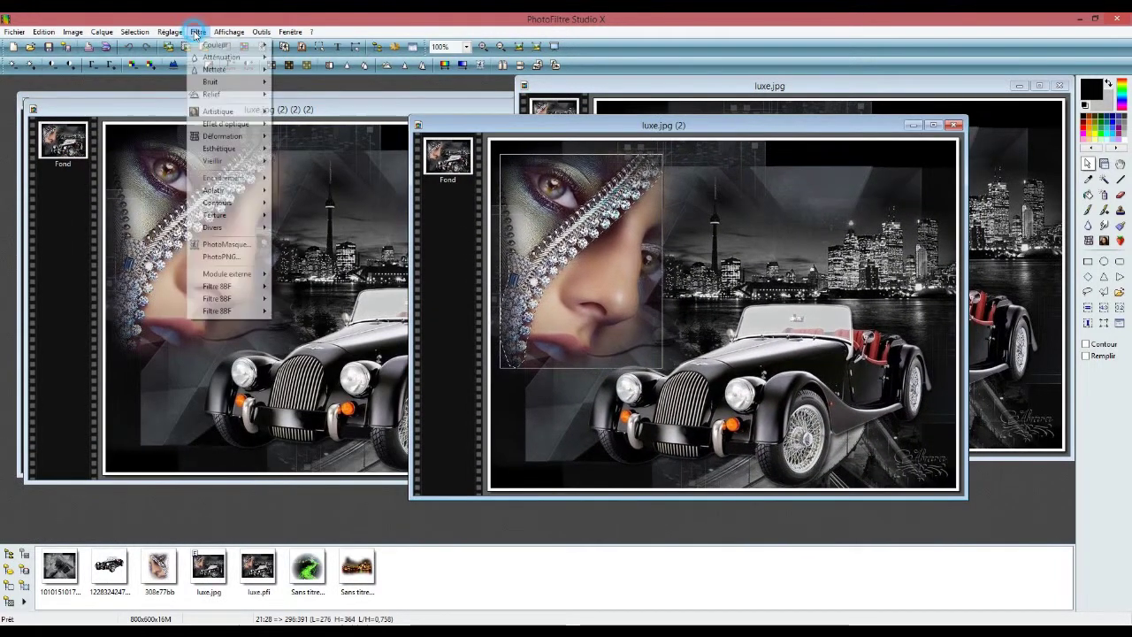
{"action": "mouse_move", "coordinate": [274, 289]}
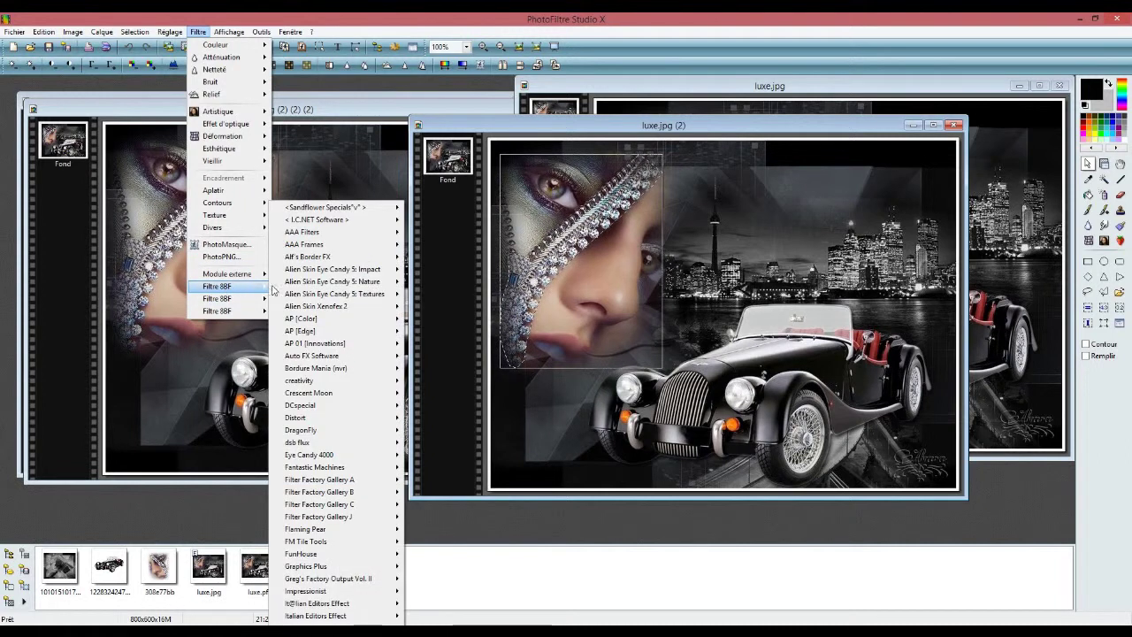
{"action": "mouse_move", "coordinate": [323, 306]}
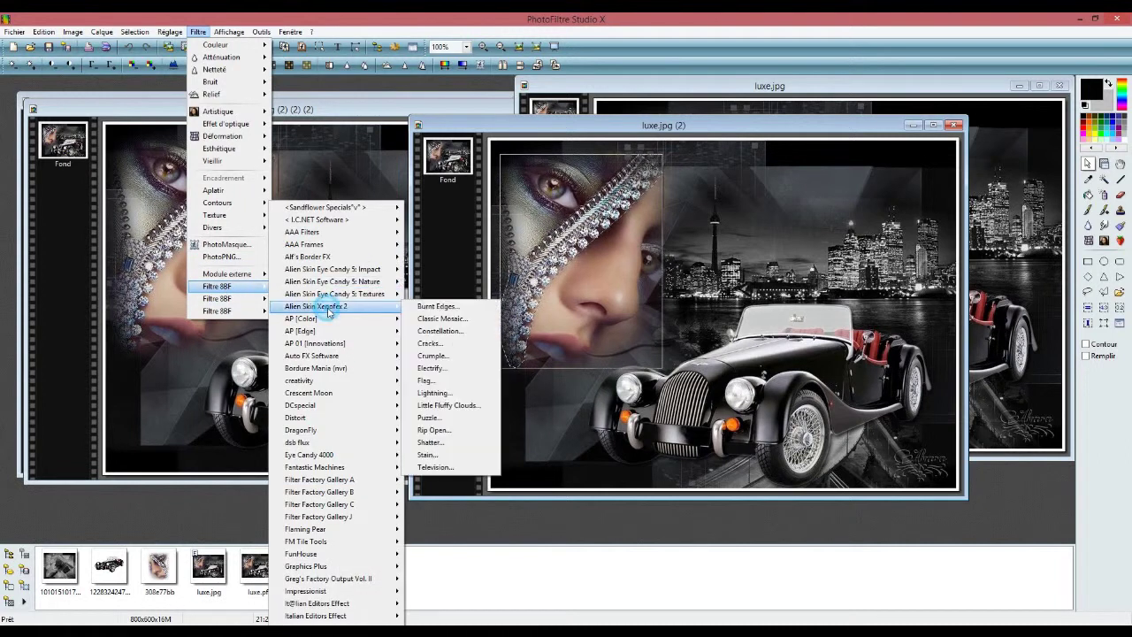
{"action": "left_click", "coordinate": [433, 331]}
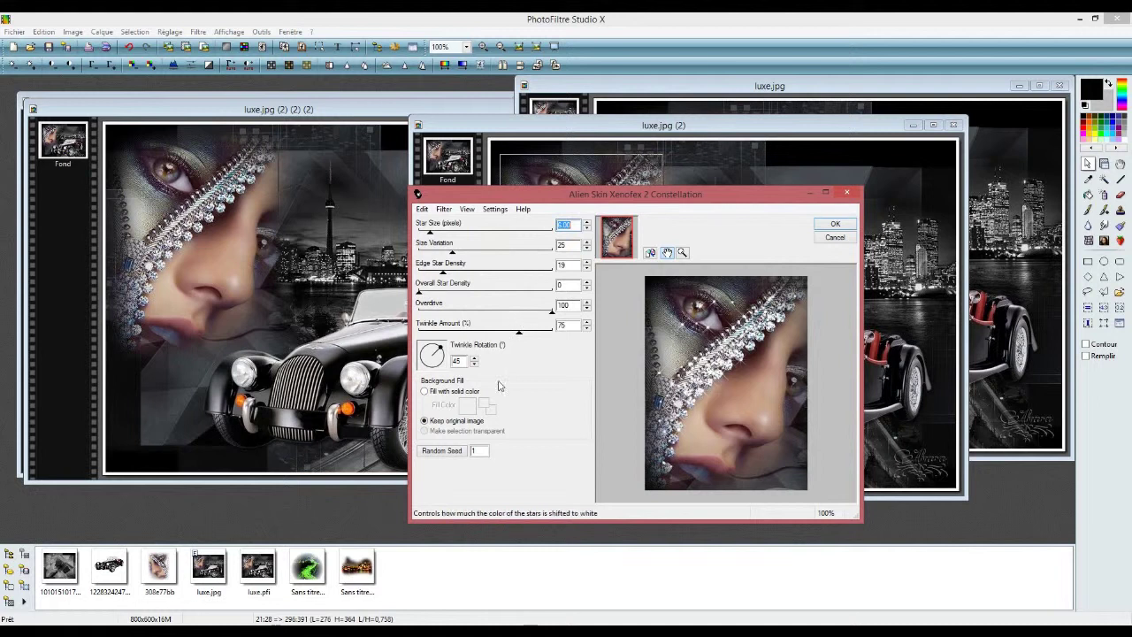
{"action": "left_click", "coordinate": [444, 451]}
{"action": "left_click", "coordinate": [832, 224]}
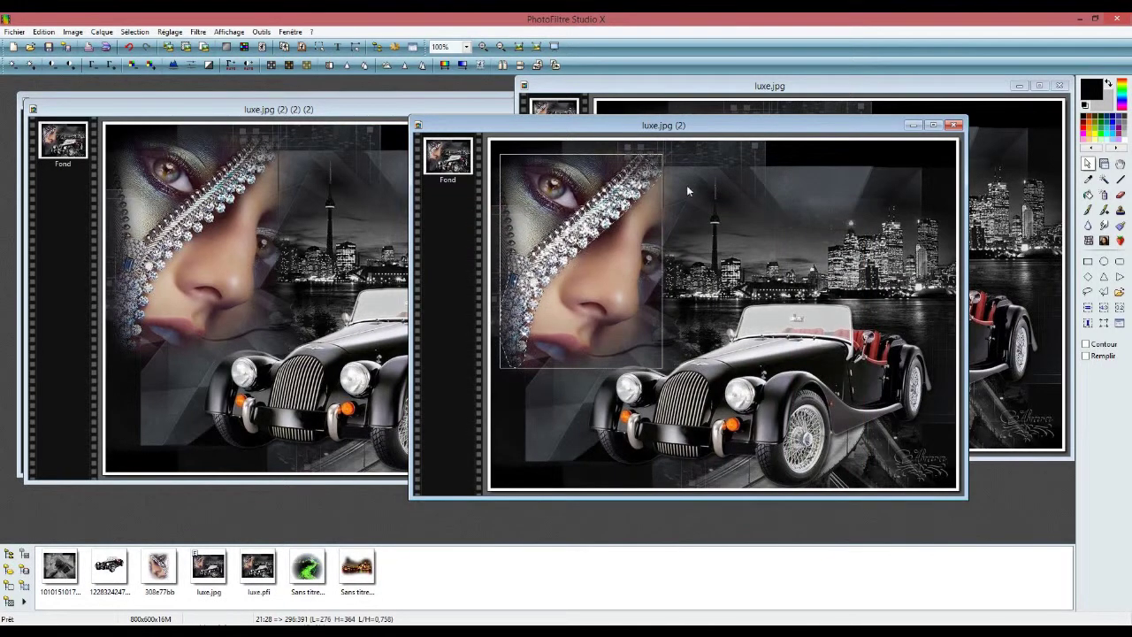
Drop the selection in luxe.jpg (2) by switching to the layer manager and stack its window over luxe.jpg
{"action": "left_click", "coordinate": [1104, 164]}
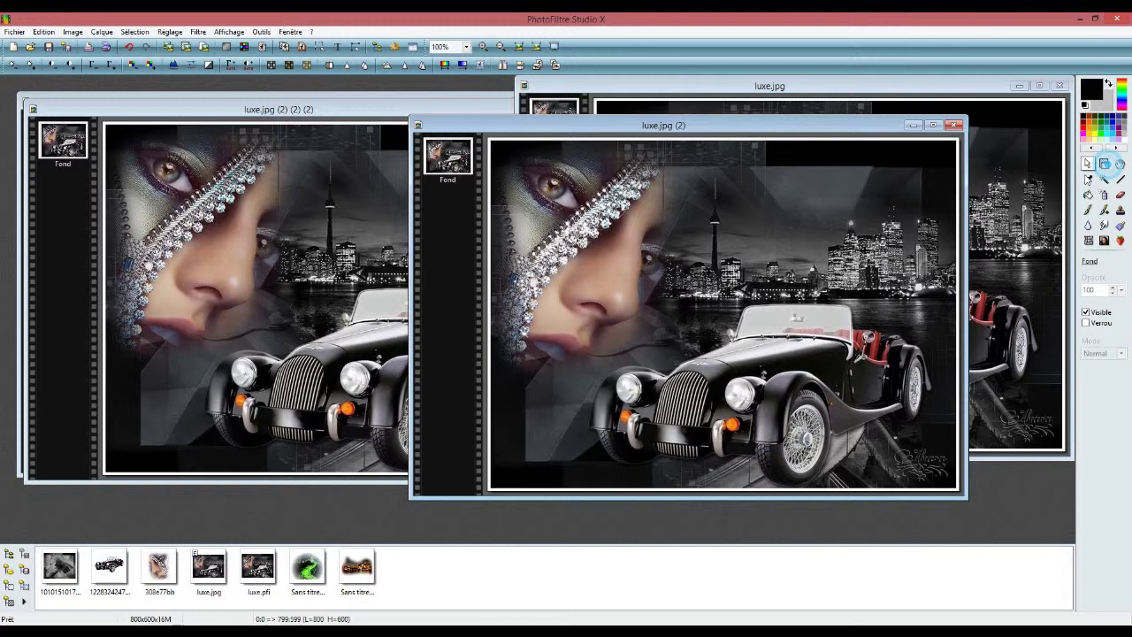
{"action": "left_click_drag", "start_coordinate": [712, 129], "coordinate": [816, 113]}
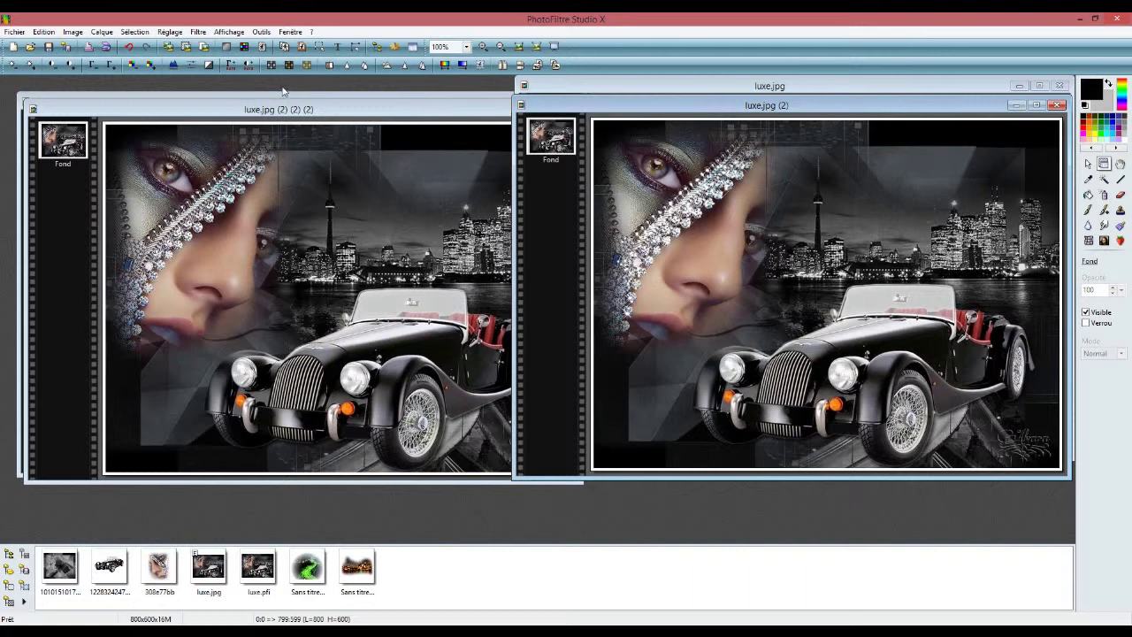
Bring the duplicate luxe.jpg (2) (2) to the front and load the selection shape DIAMANT.pfs into it
{"action": "key", "text": "ctrl+w"}
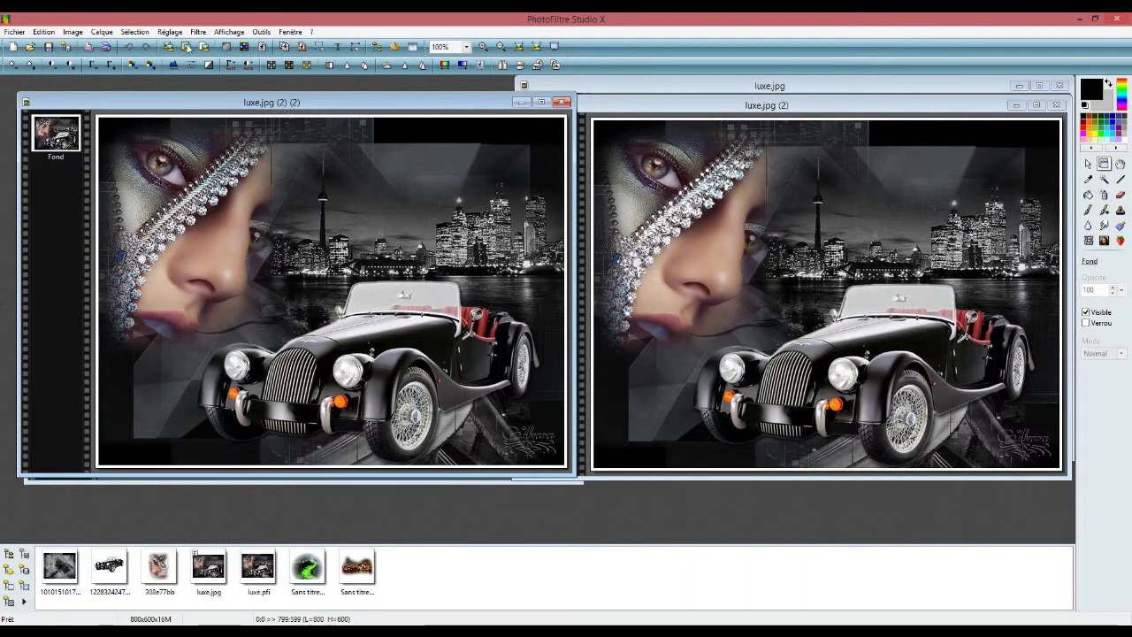
{"action": "left_click", "coordinate": [135, 32]}
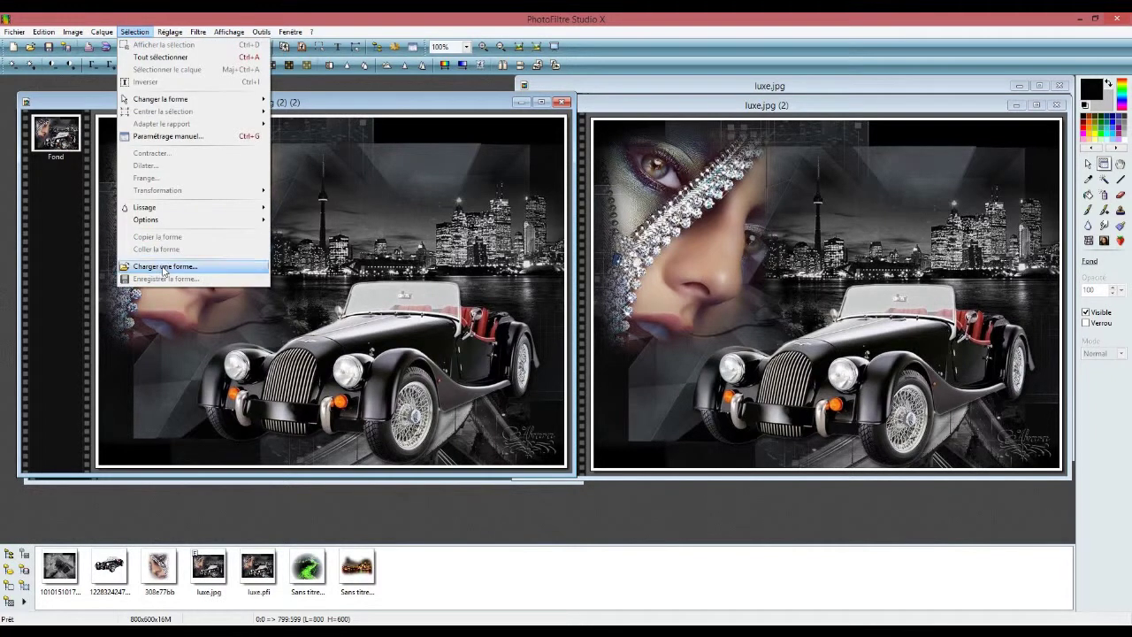
{"action": "left_click", "coordinate": [164, 269]}
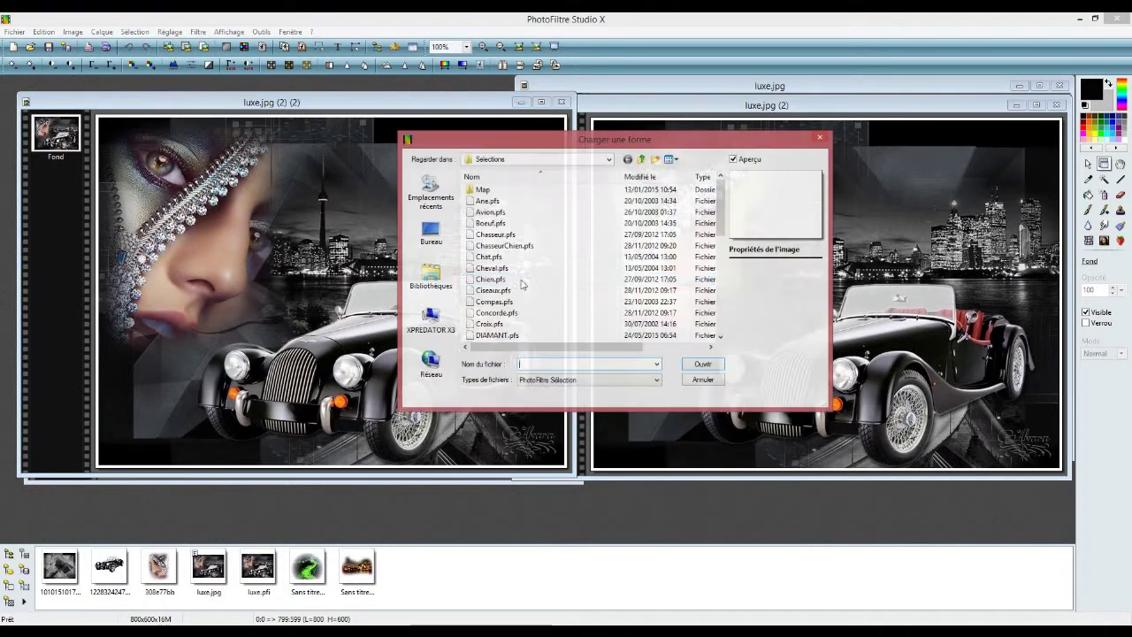
{"action": "left_click", "coordinate": [530, 335]}
{"action": "left_click", "coordinate": [702, 363]}
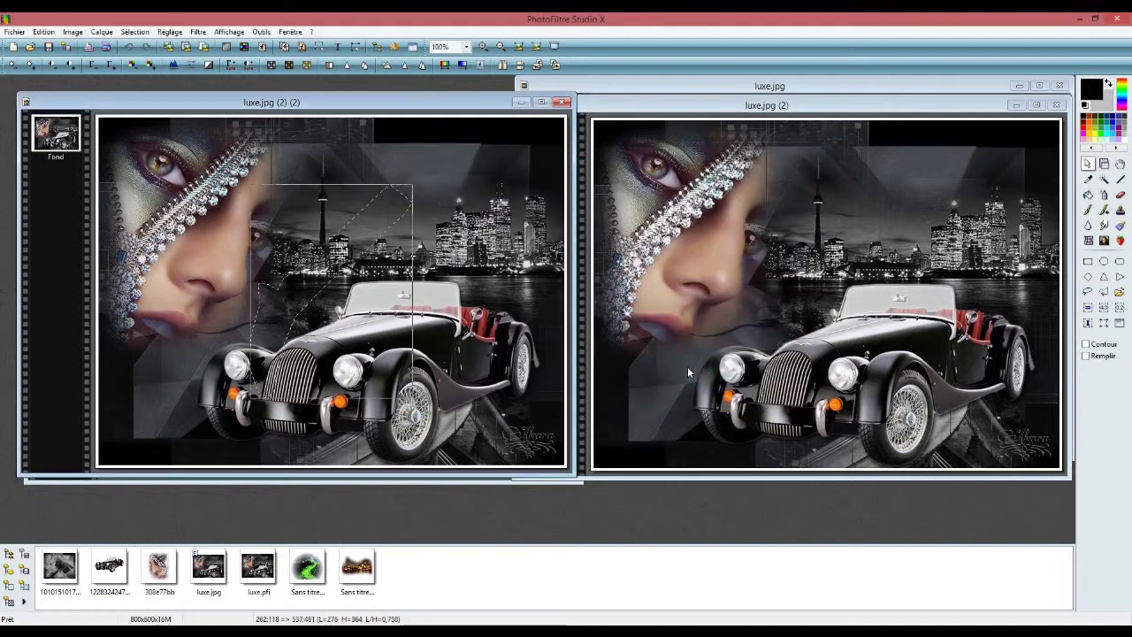
Set the manual position of the selection in luxe.jpg (2) (2) to X 21 and Y 28
{"action": "right_click", "coordinate": [321, 272]}
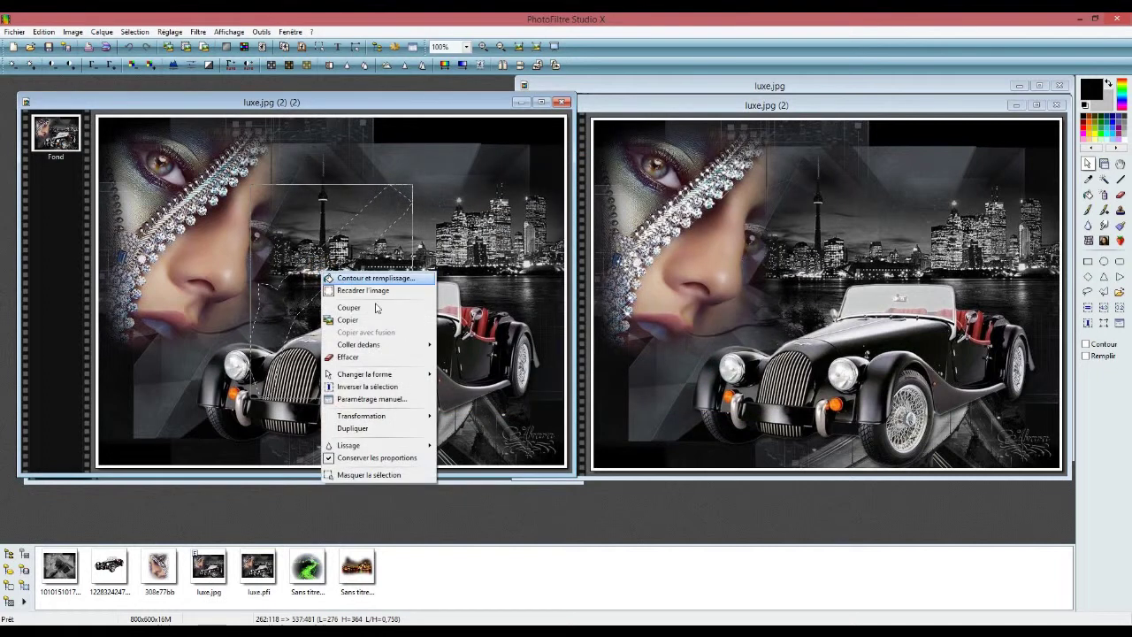
{"action": "left_click", "coordinate": [408, 399]}
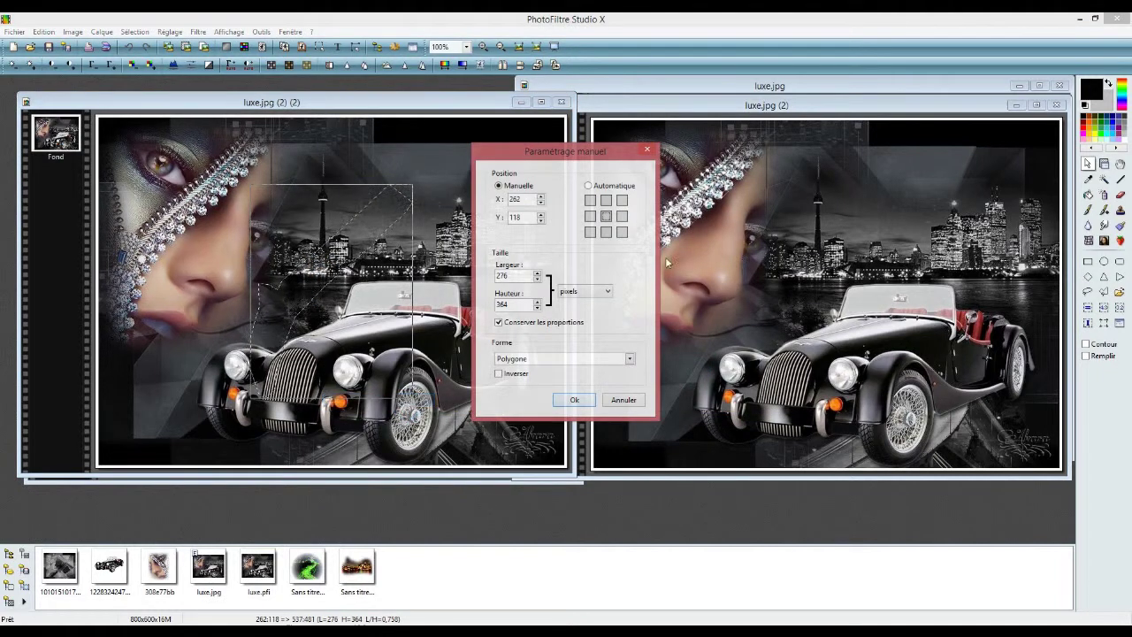
{"action": "left_click_drag", "start_coordinate": [523, 199], "coordinate": [505, 200]}
{"action": "type", "text": "21"}
{"action": "left_click_drag", "start_coordinate": [525, 216], "coordinate": [496, 219]}
{"action": "type", "text": "28"}
{"action": "left_click", "coordinate": [574, 400]}
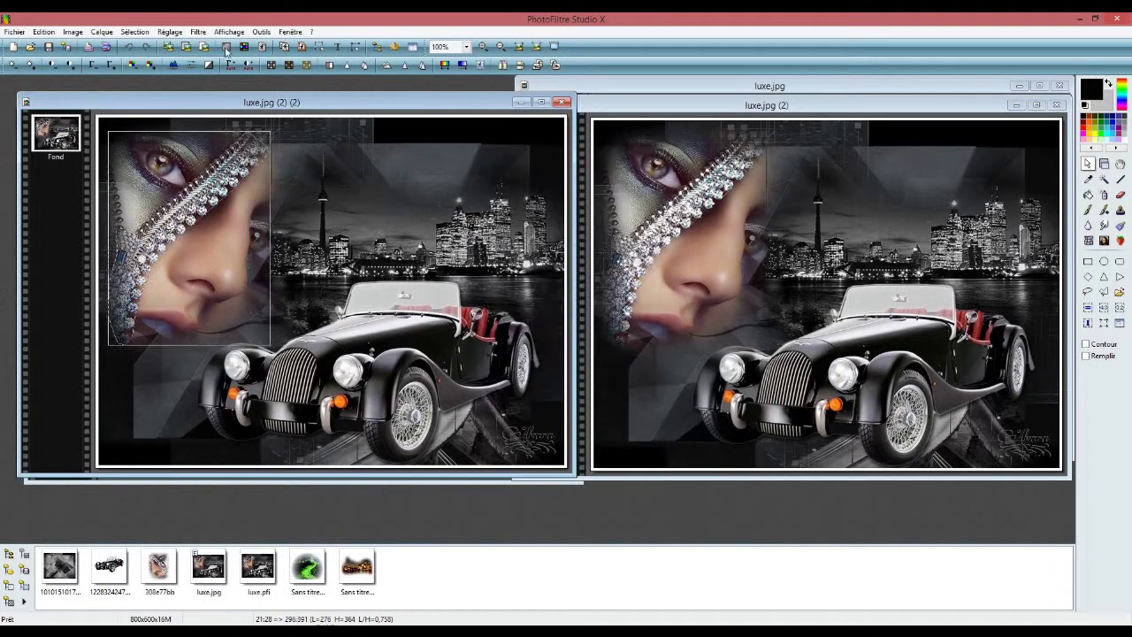
Apply Xenofex 2 Constellation with a new random seed to the selection in luxe.jpg (2) (2) and stack the deselected window over the finished frames
{"action": "left_click", "coordinate": [198, 32]}
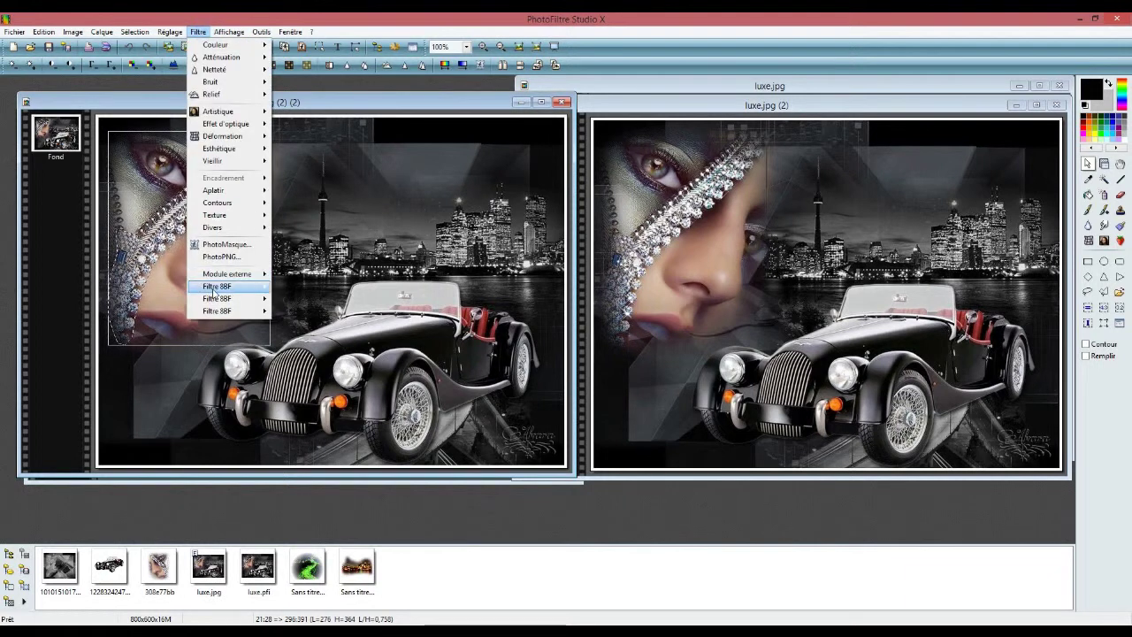
{"action": "mouse_move", "coordinate": [215, 292]}
{"action": "mouse_move", "coordinate": [340, 307]}
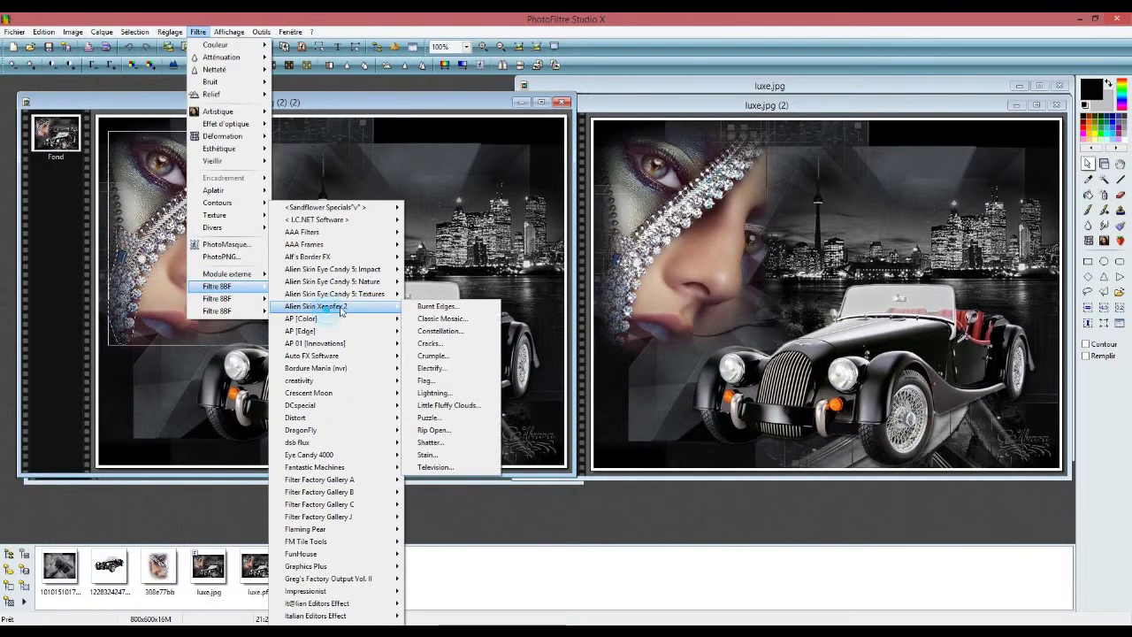
{"action": "left_click", "coordinate": [424, 332]}
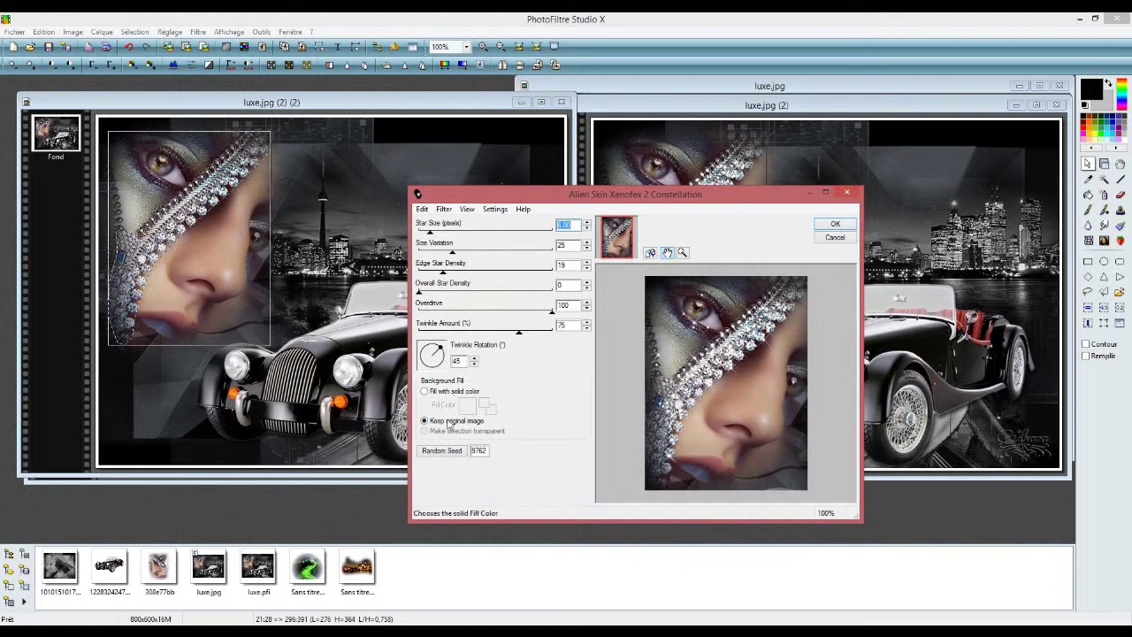
{"action": "left_click", "coordinate": [449, 453]}
{"action": "left_click", "coordinate": [448, 452]}
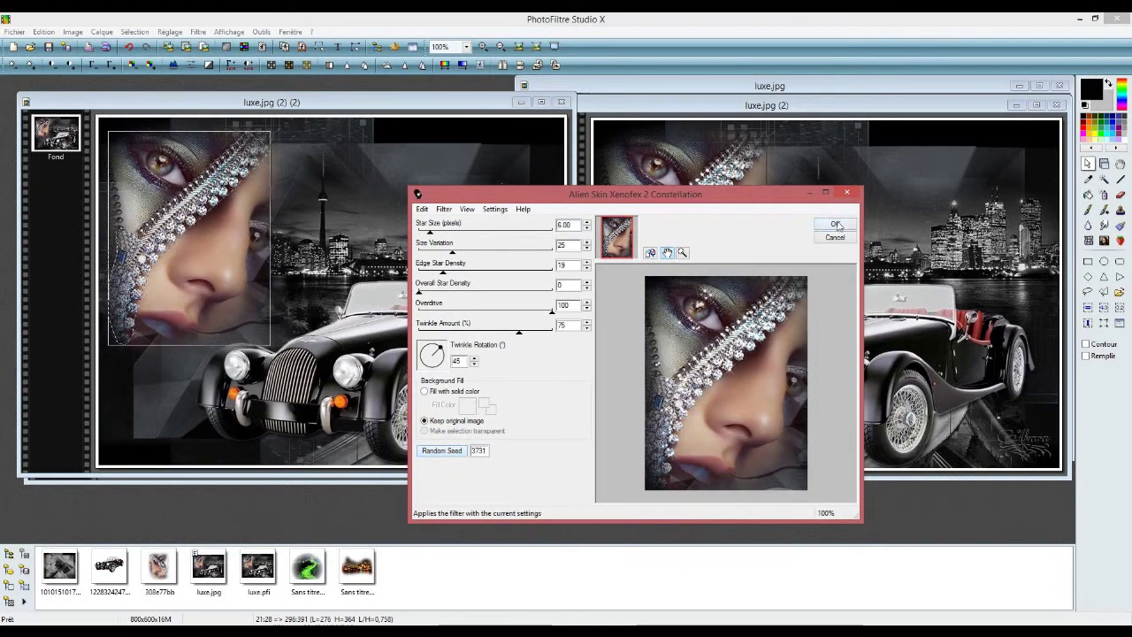
{"action": "left_click", "coordinate": [835, 225]}
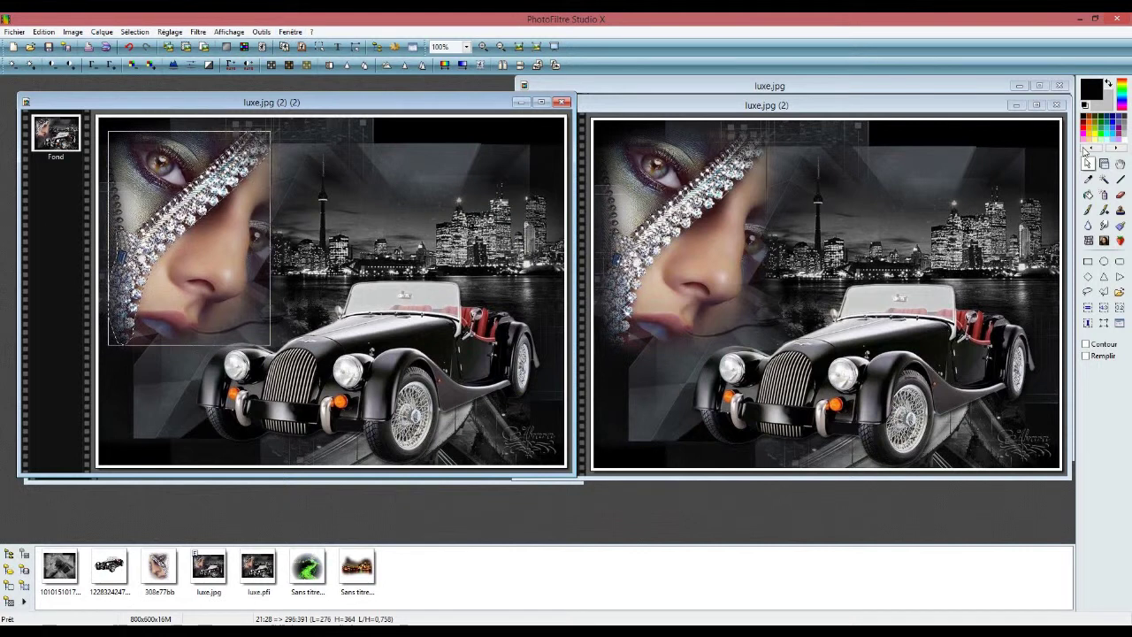
{"action": "left_click", "coordinate": [1104, 163]}
{"action": "left_click_drag", "start_coordinate": [245, 102], "coordinate": [736, 129]}
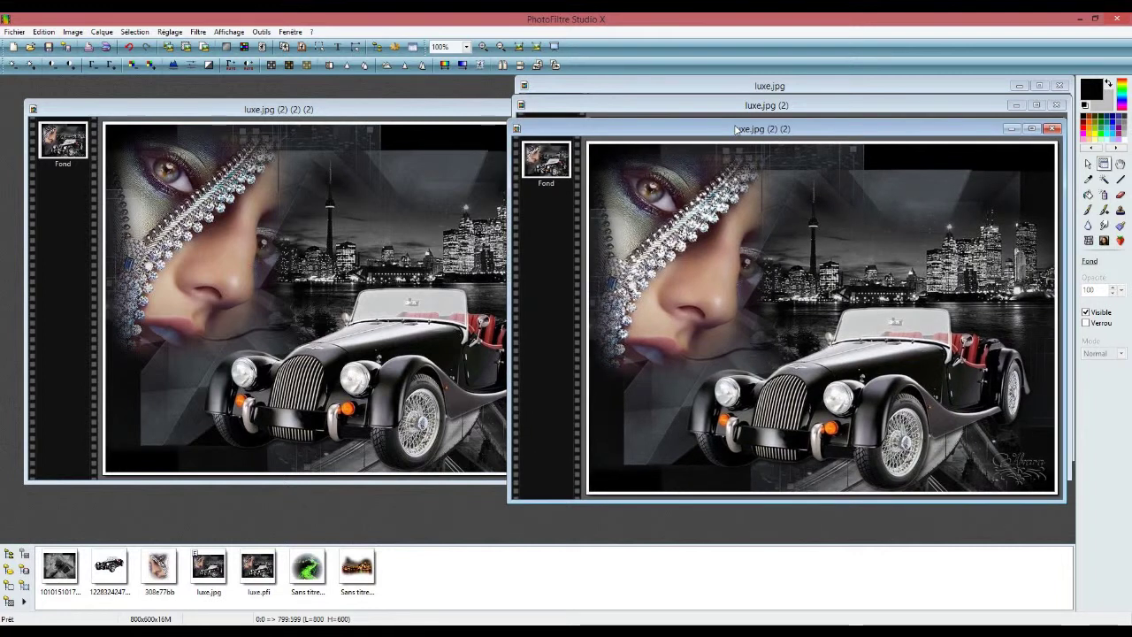
Bring the duplicate luxe.jpg (2) (2) (2) to the front and load the selection shape DIAMANT.pfs into it
{"action": "left_click", "coordinate": [184, 111]}
{"action": "left_click", "coordinate": [134, 32]}
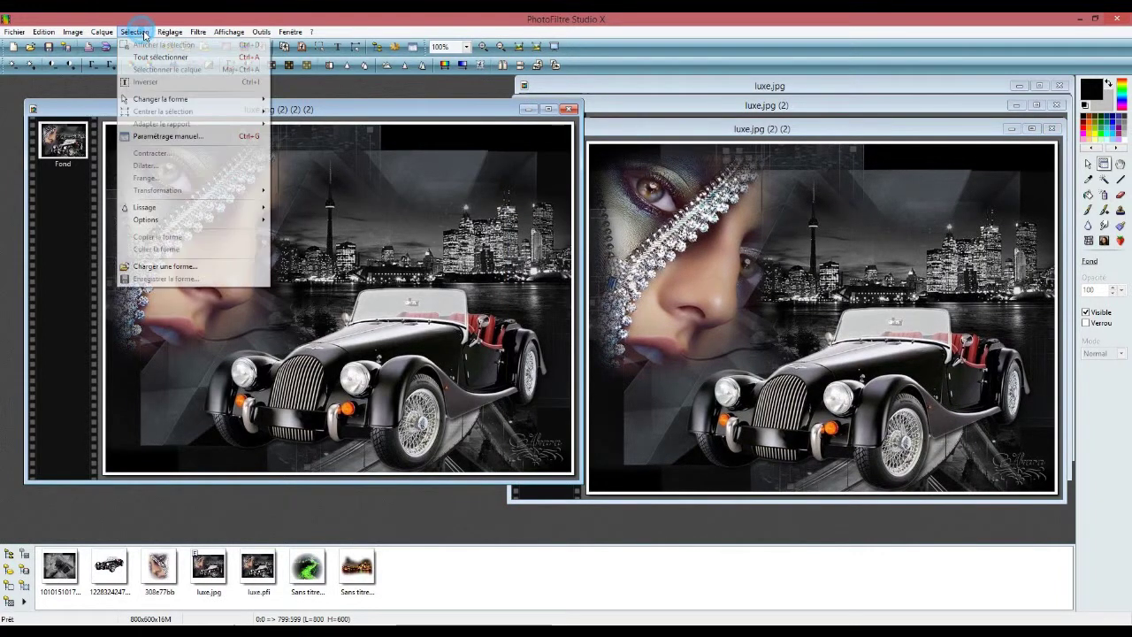
{"action": "left_click", "coordinate": [177, 268]}
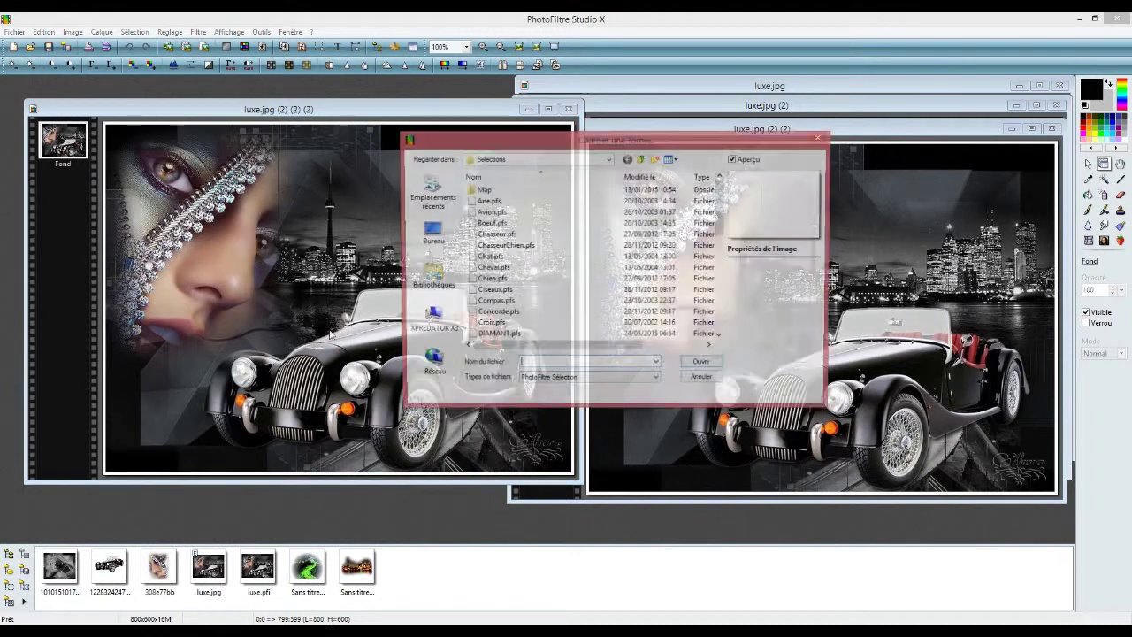
{"action": "left_click", "coordinate": [559, 336]}
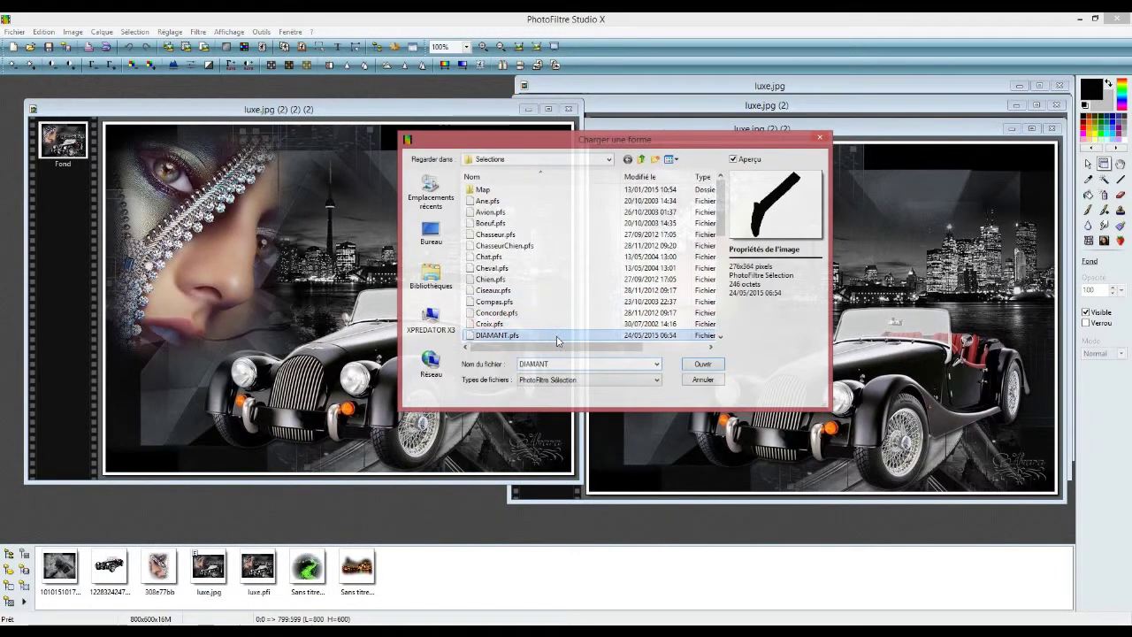
{"action": "left_click", "coordinate": [703, 363]}
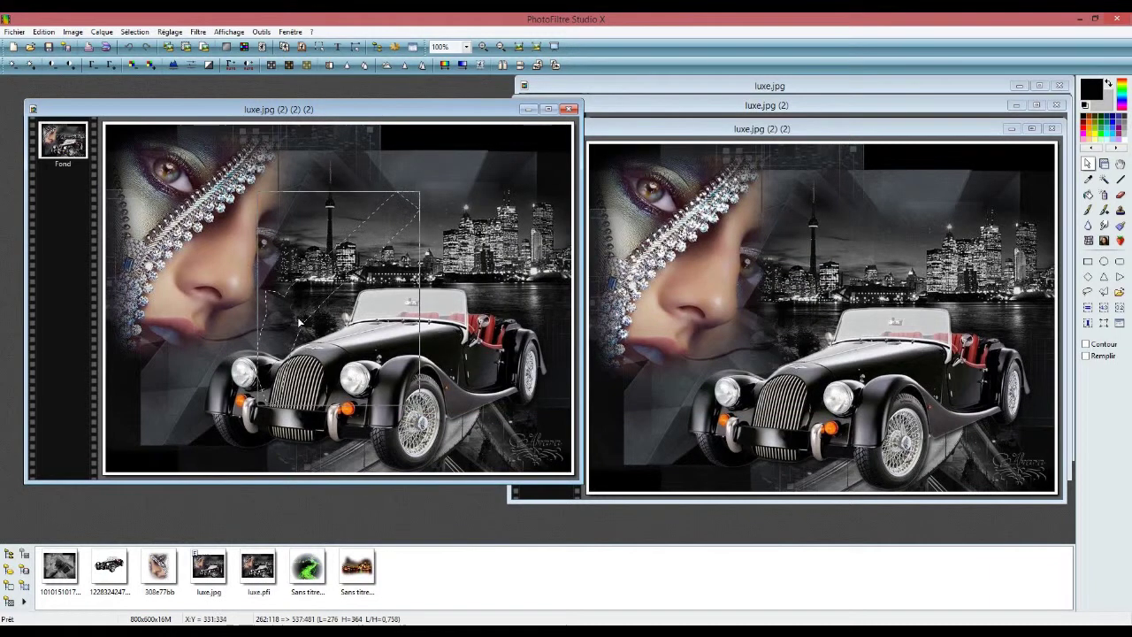
Set the manual position of the selection in luxe.jpg (2) (2) (2) to X 21 and Y 28
{"action": "right_click", "coordinate": [299, 322]}
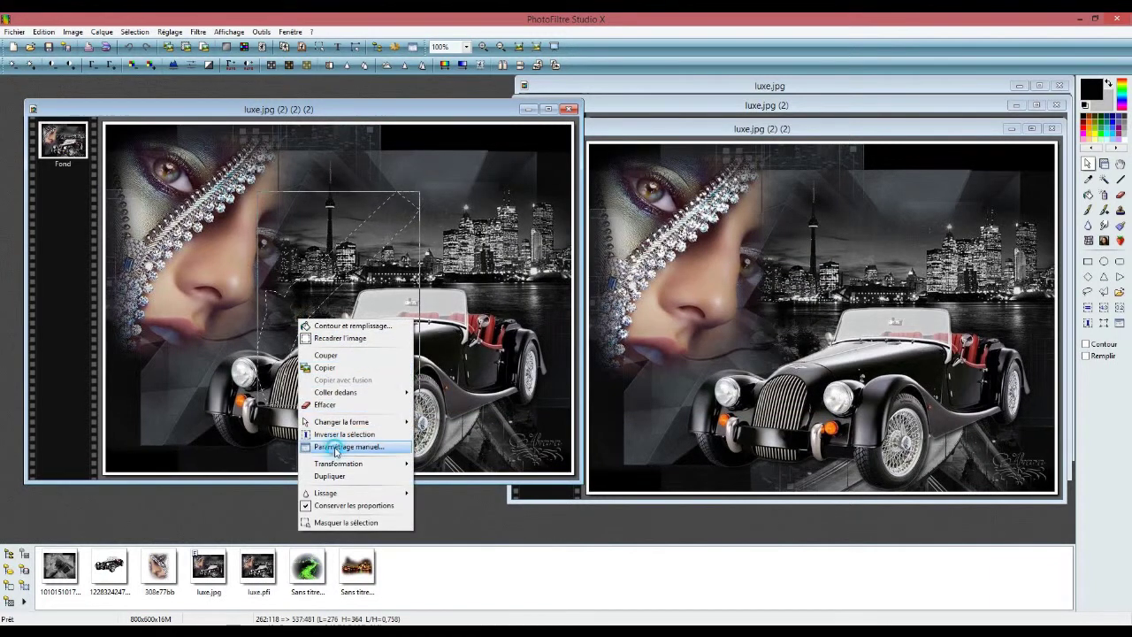
{"action": "left_click", "coordinate": [336, 449]}
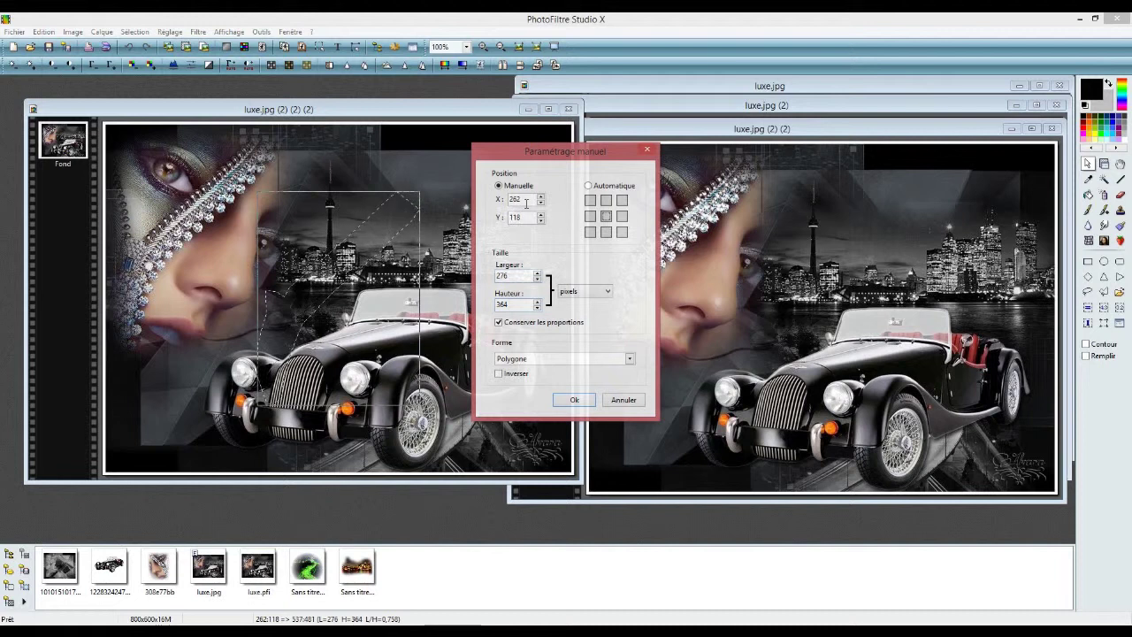
{"action": "type", "text": "54"}
{"action": "left_click_drag", "start_coordinate": [521, 219], "coordinate": [493, 222]}
{"action": "type", "text": "28"}
{"action": "left_click", "coordinate": [588, 403]}
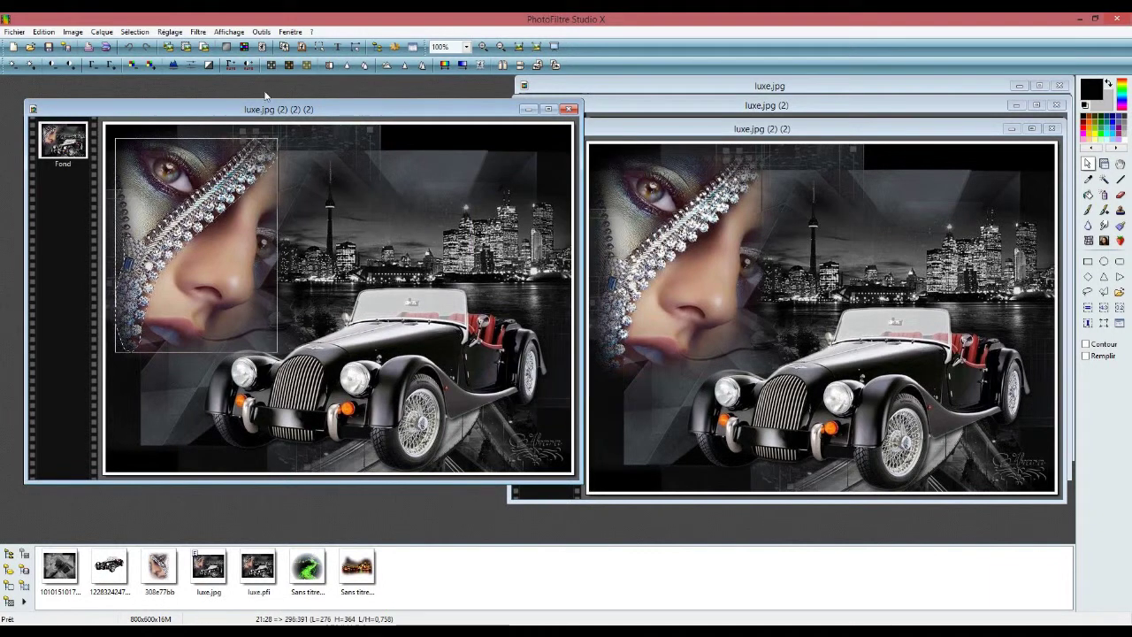
Apply Xenofex 2 Constellation with a new random seed to the luxe.jpg (2) (2) (2) selection and add the deselected window to the stack of frames
{"action": "left_click", "coordinate": [197, 32]}
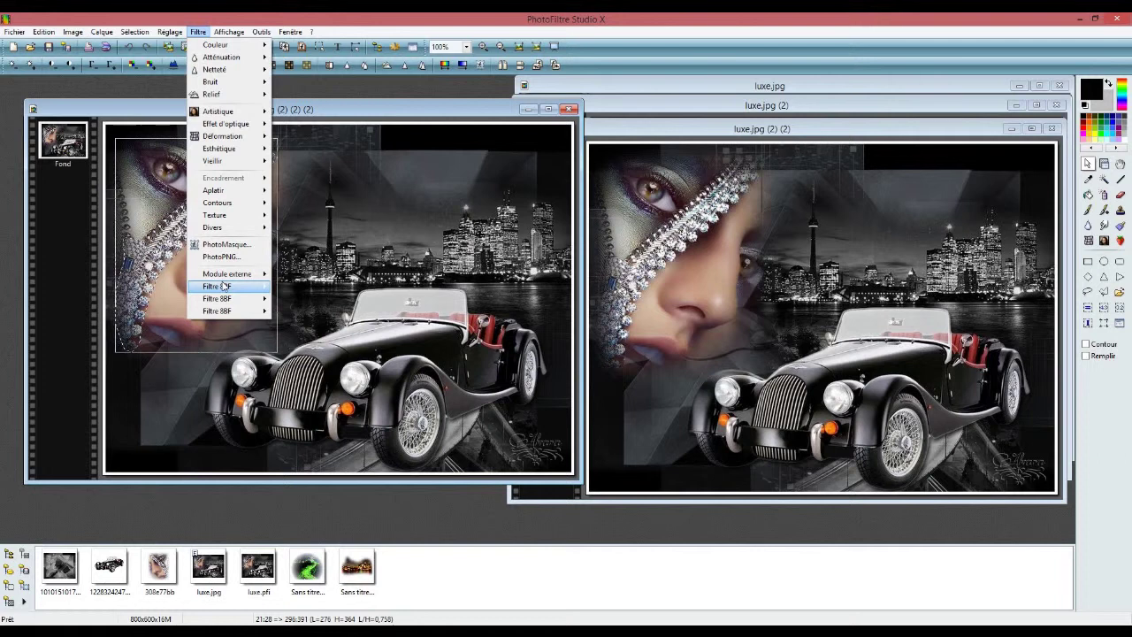
{"action": "mouse_move", "coordinate": [221, 287]}
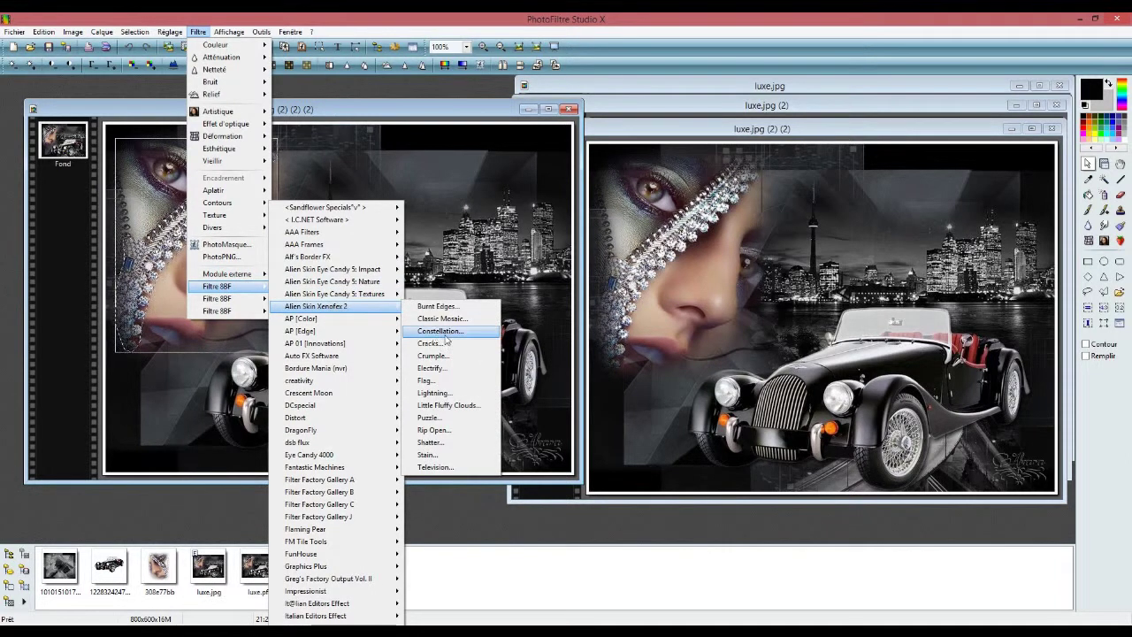
{"action": "left_click", "coordinate": [471, 390]}
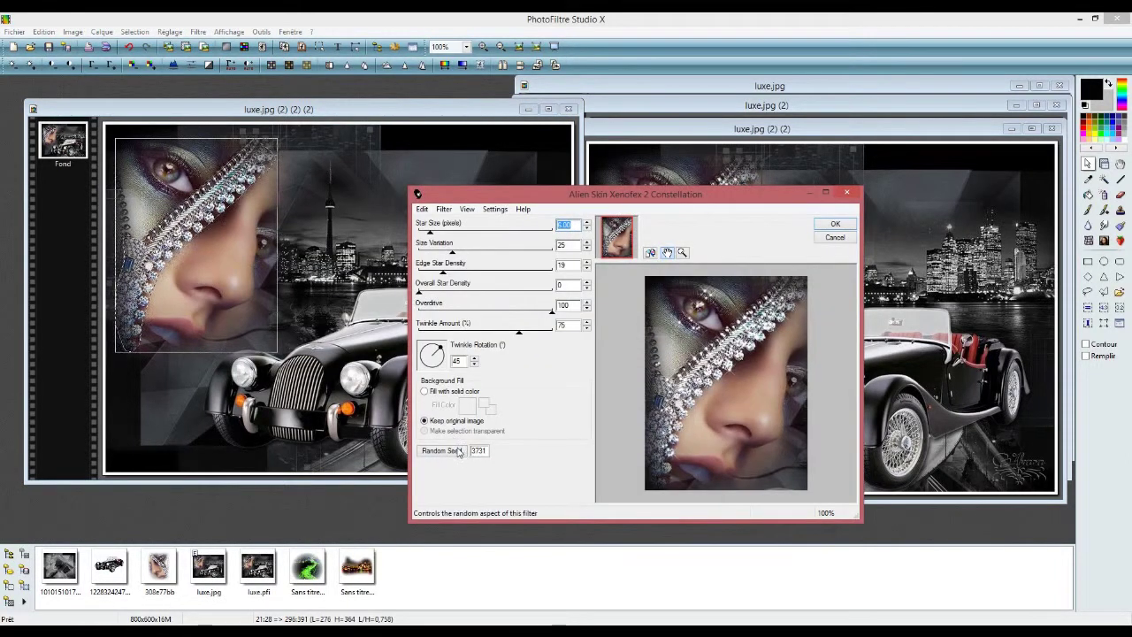
{"action": "left_click", "coordinate": [452, 452]}
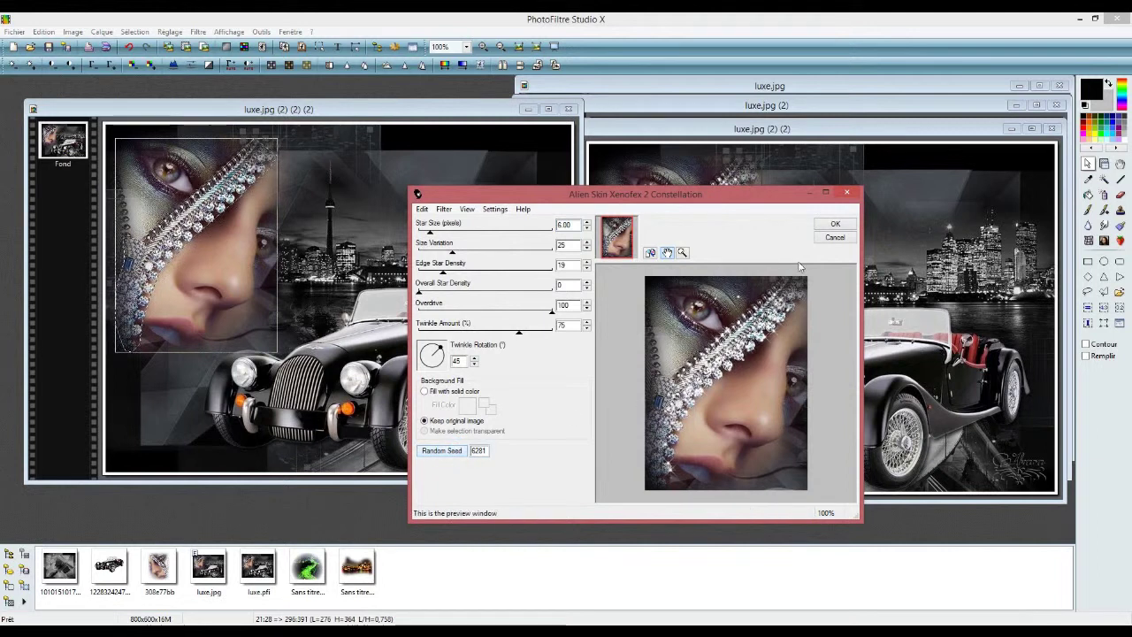
{"action": "left_click", "coordinate": [835, 225]}
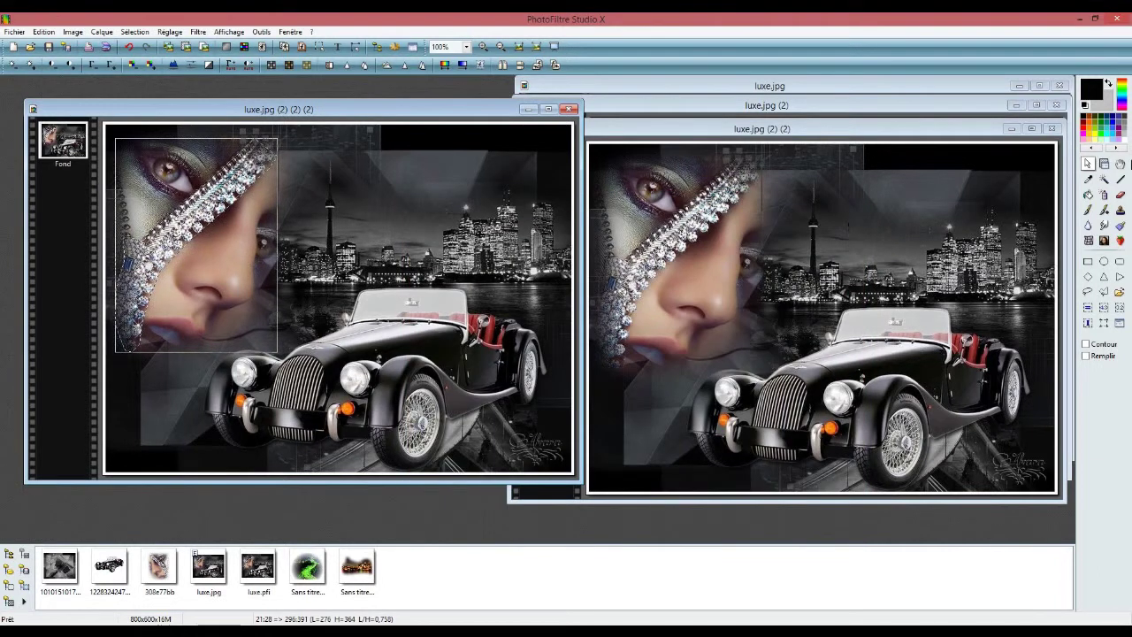
{"action": "left_click", "coordinate": [1103, 163]}
{"action": "left_click_drag", "start_coordinate": [360, 115], "coordinate": [843, 158]}
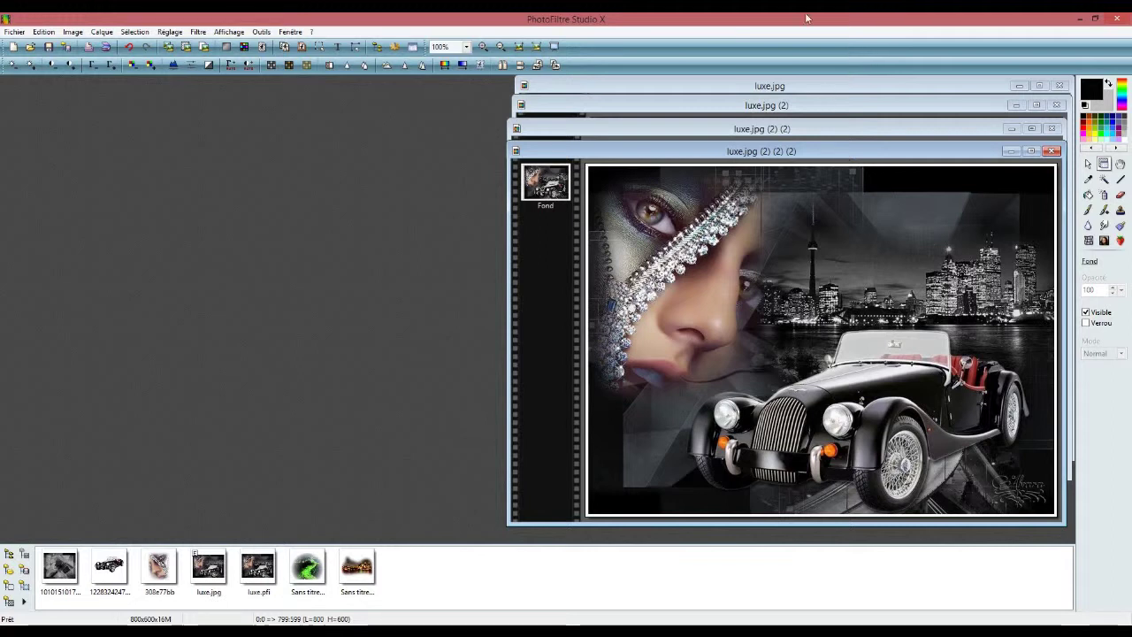
Create a new 800 x 600 pixel image with a black background and place its window beside the stacked frames
{"action": "left_click", "coordinate": [261, 33]}
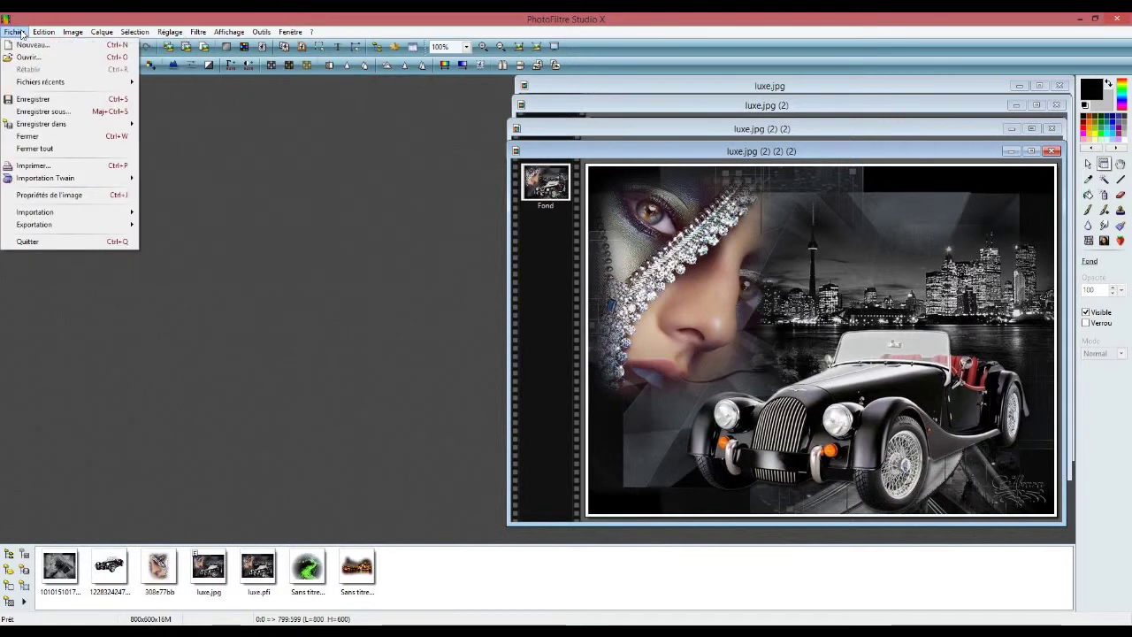
{"action": "left_click", "coordinate": [26, 44]}
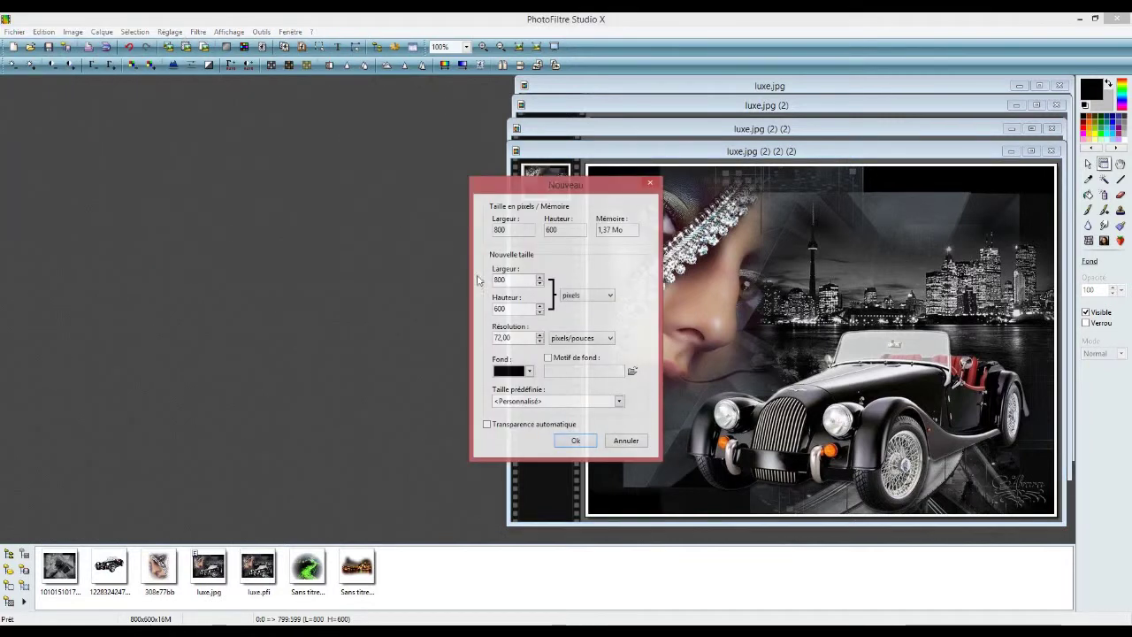
{"action": "left_click", "coordinate": [576, 441]}
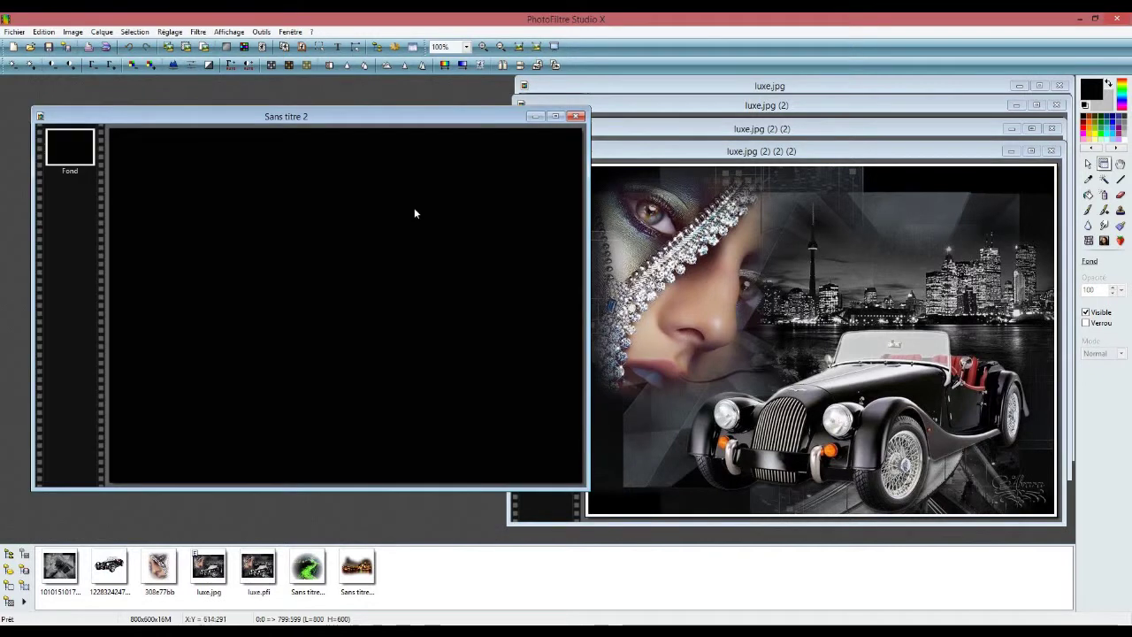
{"action": "left_click_drag", "start_coordinate": [345, 119], "coordinate": [325, 159]}
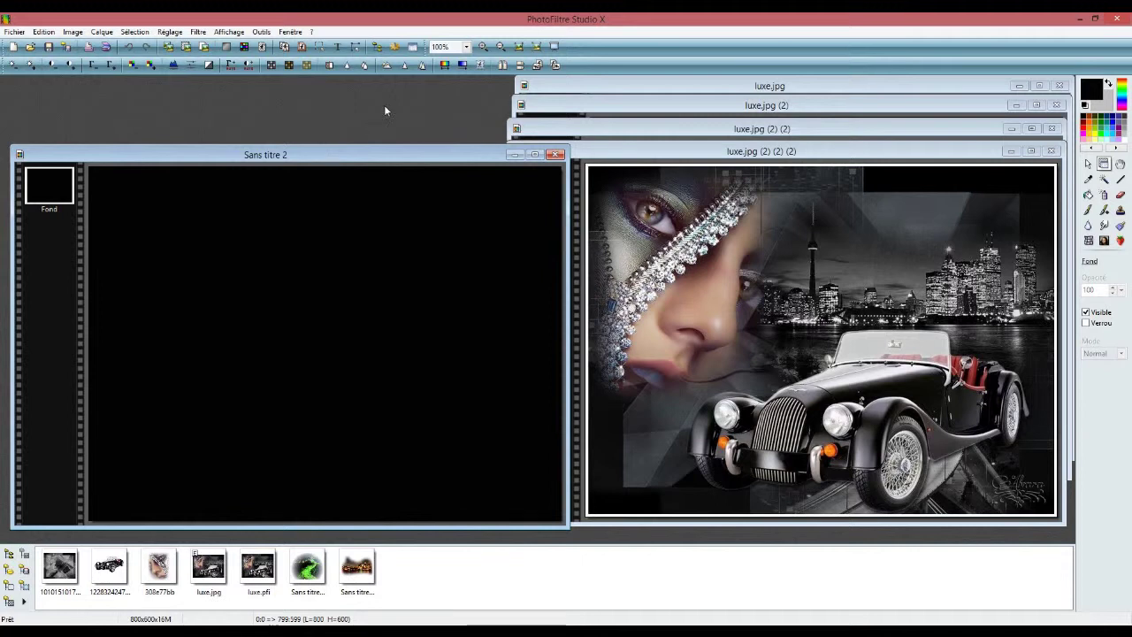
Minimise the windows of luxe.jpg and its three duplicates, leaving the new black image open
{"action": "left_click", "coordinate": [804, 105]}
{"action": "left_click", "coordinate": [802, 89]}
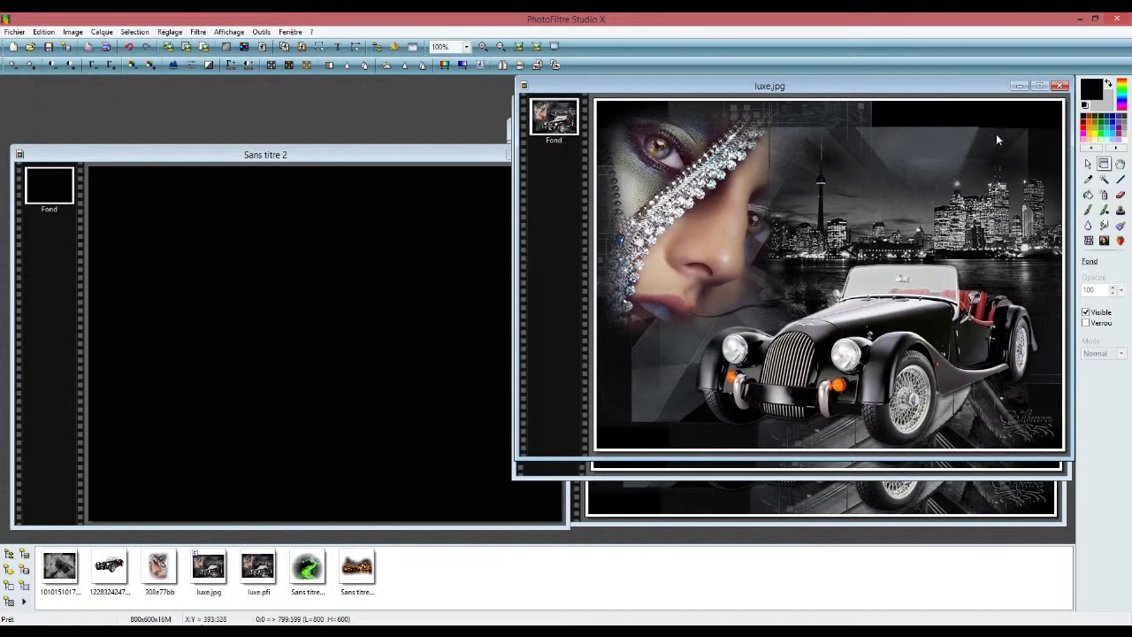
{"action": "left_click", "coordinate": [1019, 85]}
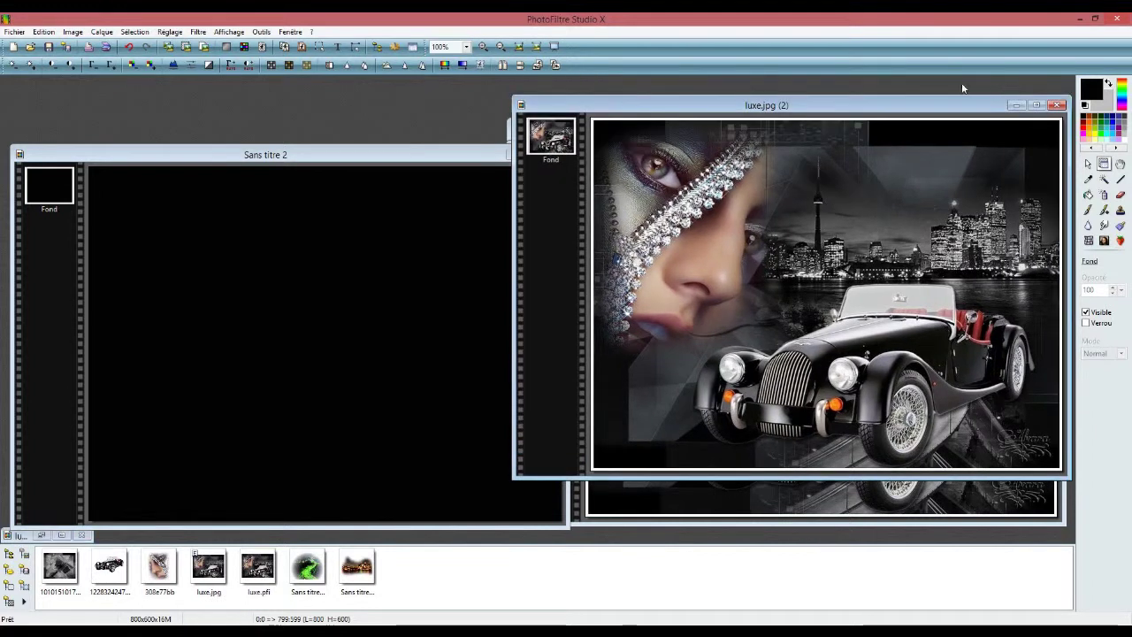
{"action": "left_click", "coordinate": [1016, 105]}
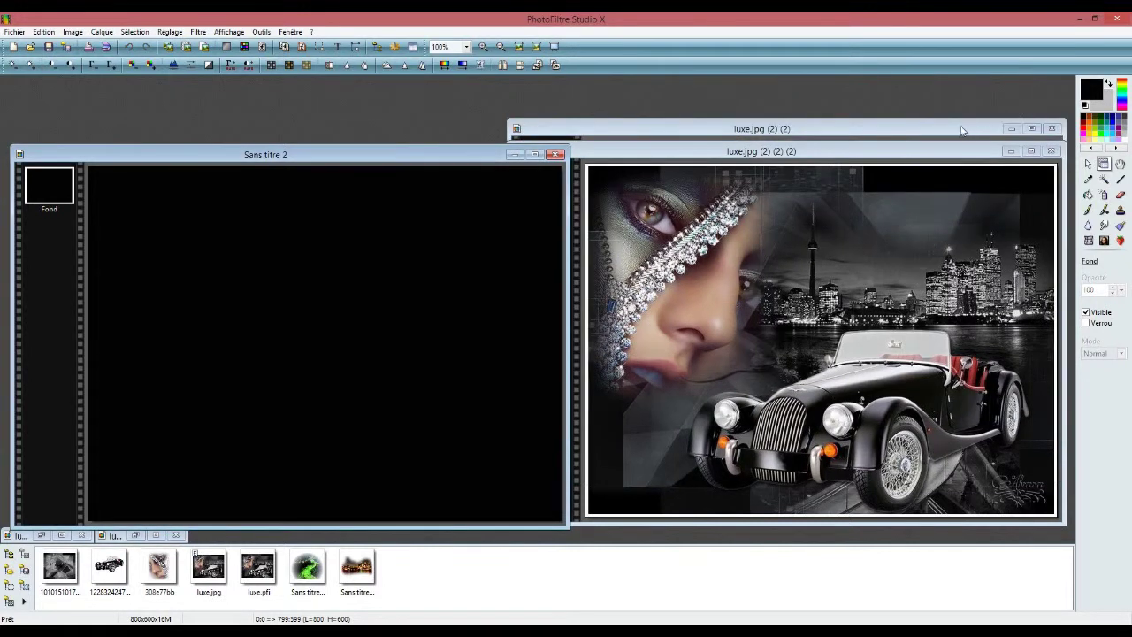
{"action": "left_click", "coordinate": [961, 130]}
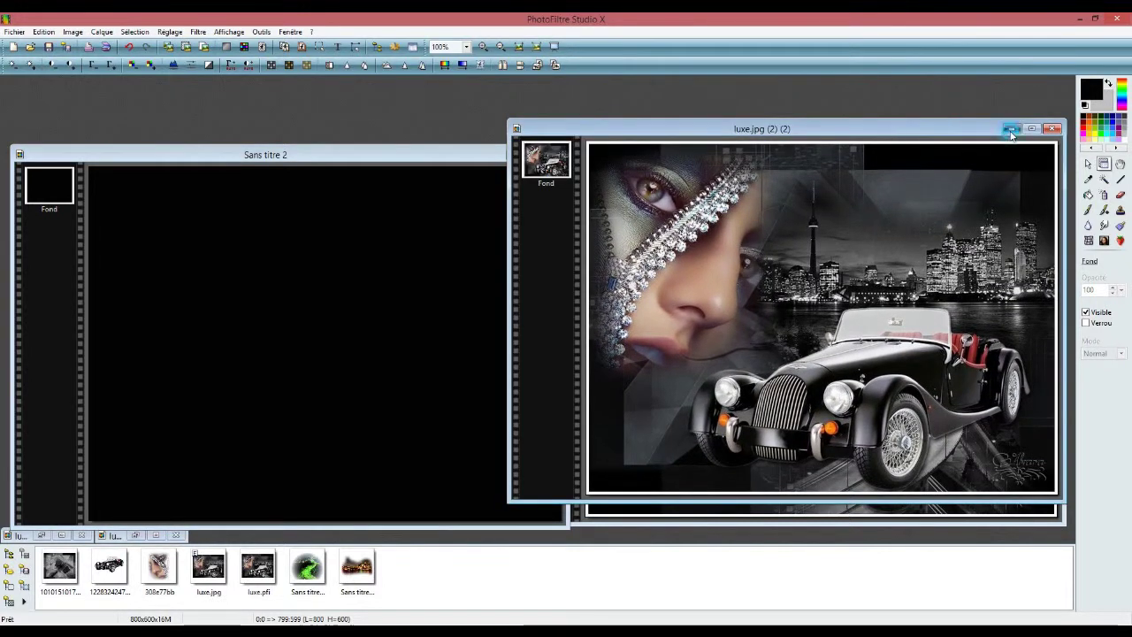
{"action": "left_click", "coordinate": [1011, 130]}
{"action": "left_click", "coordinate": [922, 154]}
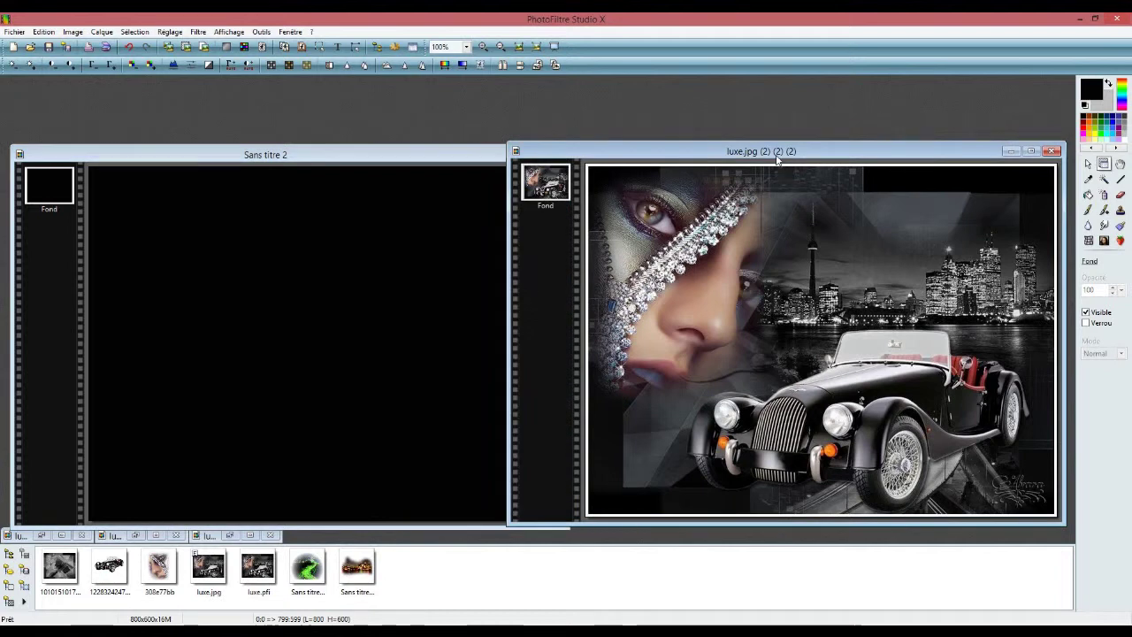
{"action": "left_click", "coordinate": [1010, 152]}
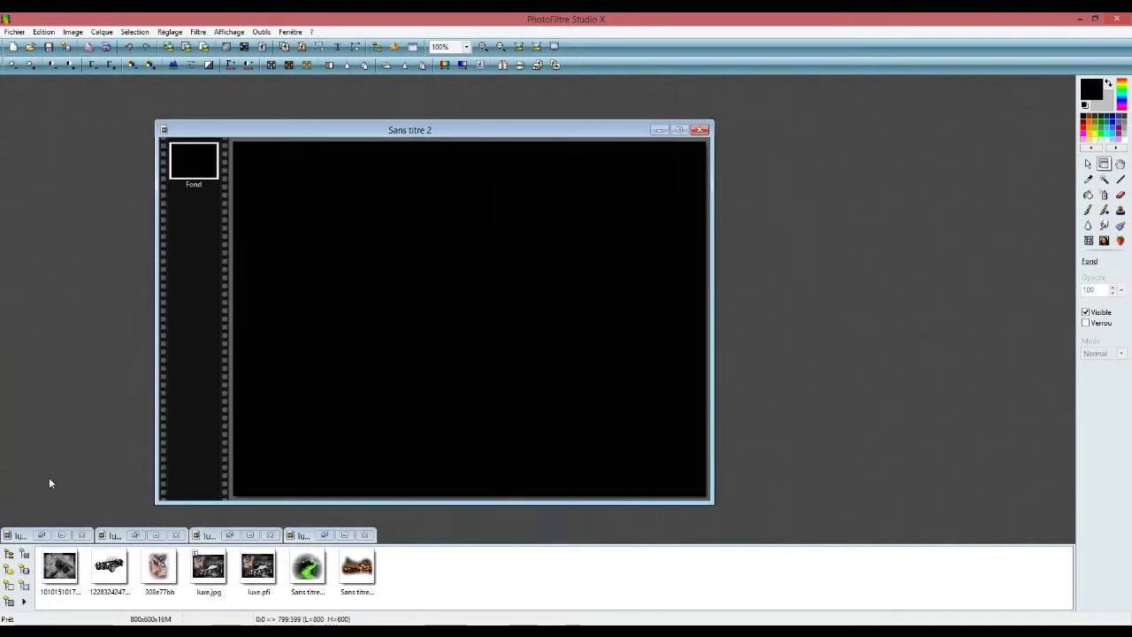
Restore luxe.jpg to paste a copy of it as a layer into the black image Sans titre 2, and close the original image
{"action": "left_click", "coordinate": [42, 535]}
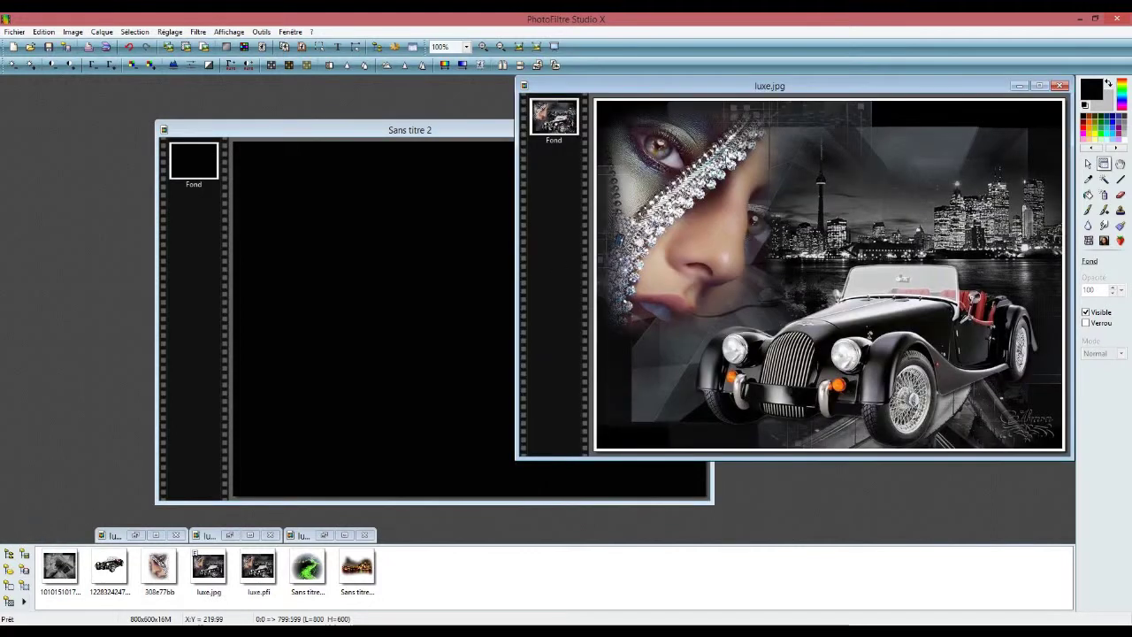
{"action": "right_click", "coordinate": [783, 85]}
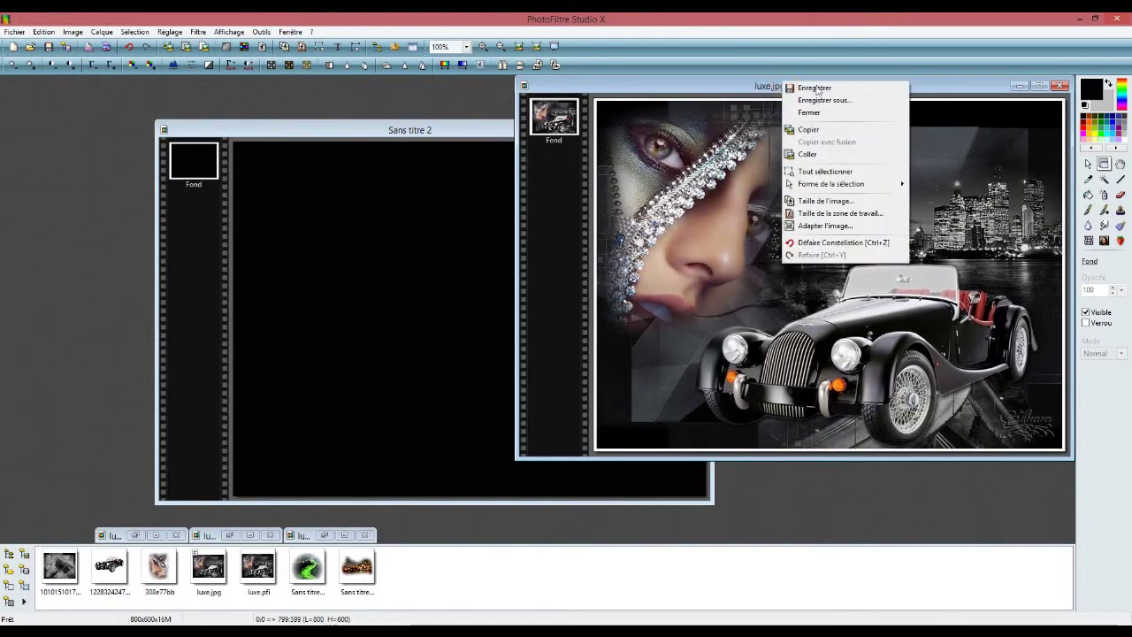
{"action": "left_click", "coordinate": [840, 129]}
{"action": "left_click", "coordinate": [421, 134]}
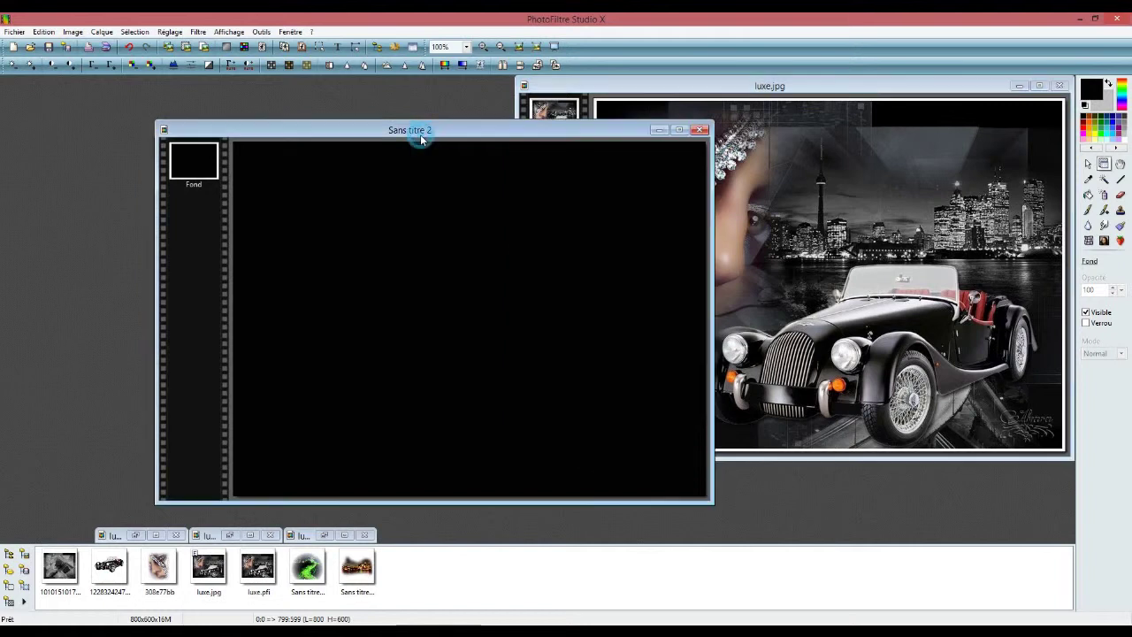
{"action": "right_click", "coordinate": [421, 134]}
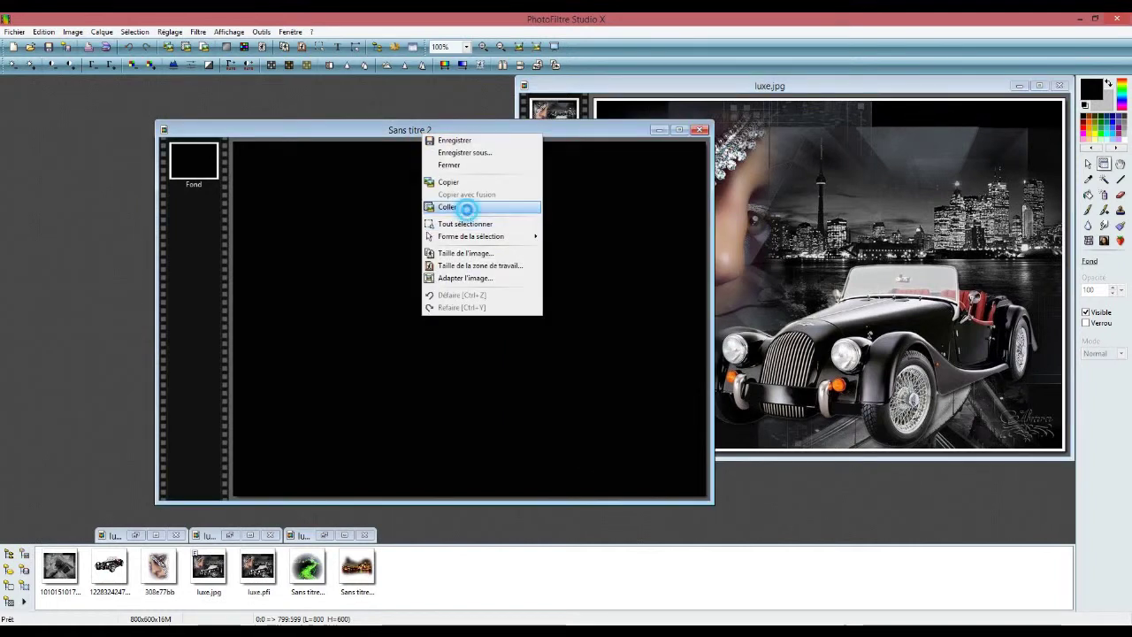
{"action": "left_click", "coordinate": [465, 207]}
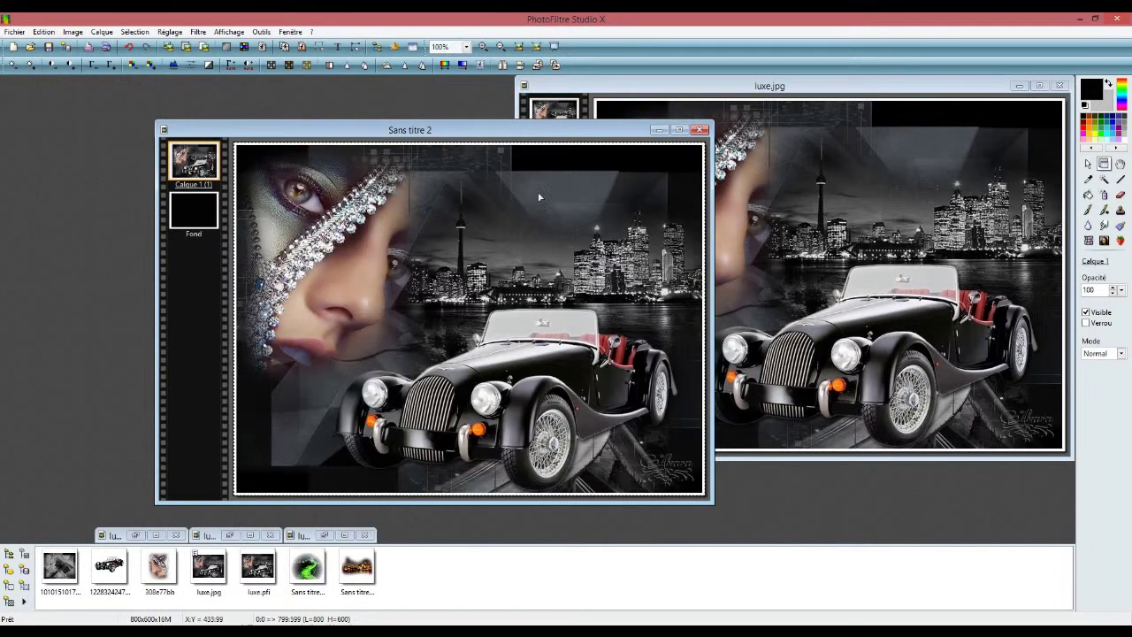
{"action": "left_click", "coordinate": [1059, 86]}
{"action": "left_click", "coordinate": [598, 358]}
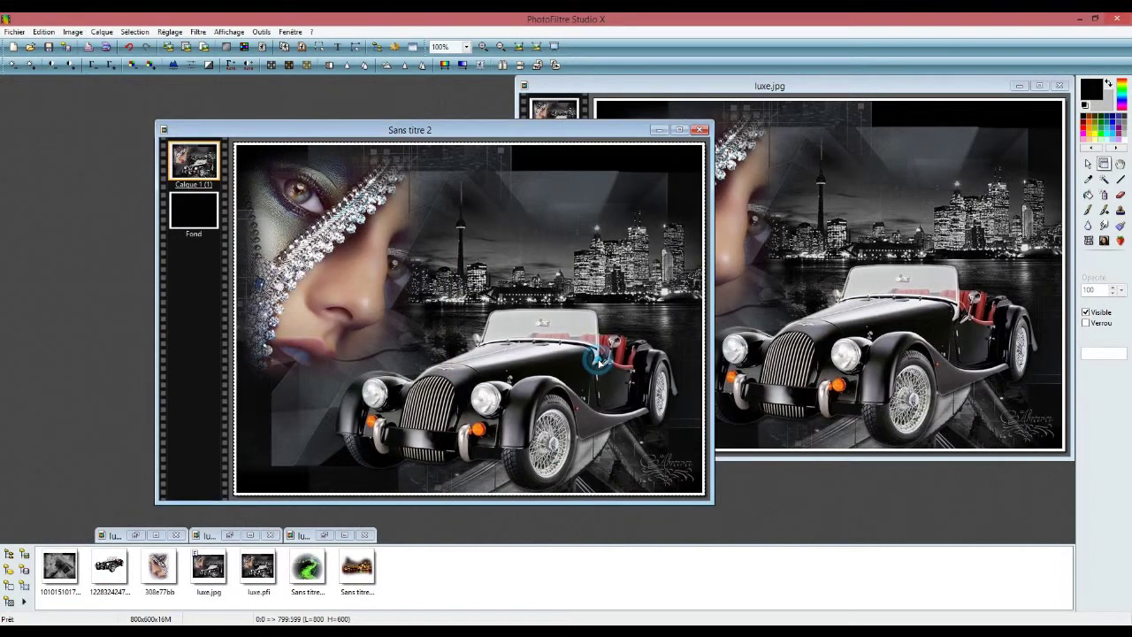
Restore luxe.jpg (2), paste a copy of it as a new layer into Sans titre 2, and close the duplicate without saving
{"action": "left_click", "coordinate": [133, 535]}
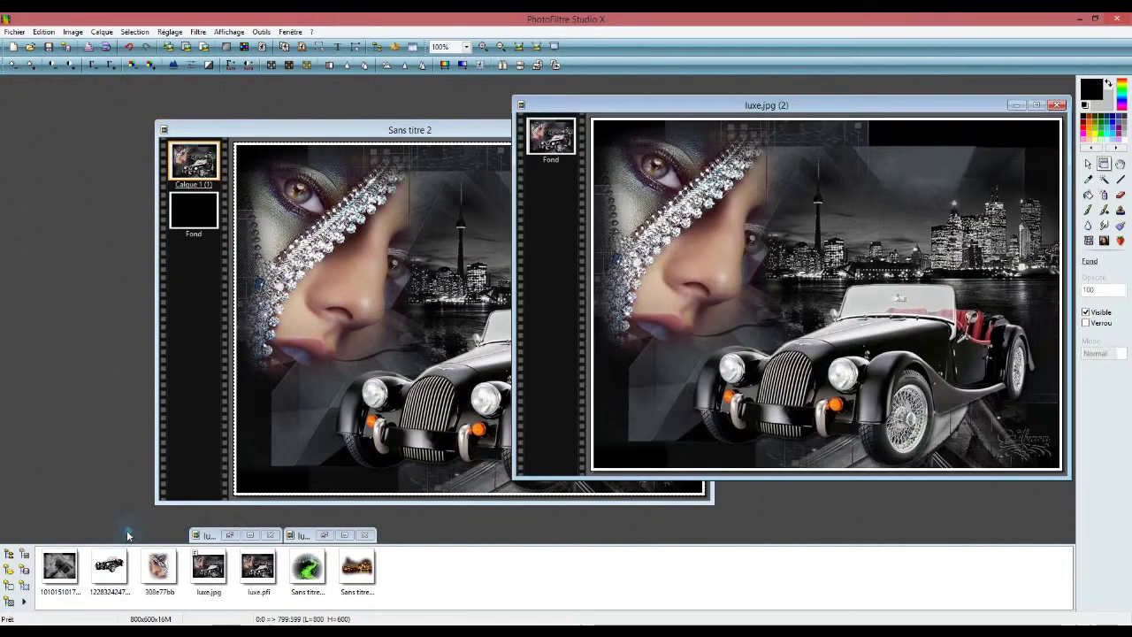
{"action": "right_click", "coordinate": [869, 115]}
{"action": "right_click", "coordinate": [882, 111]}
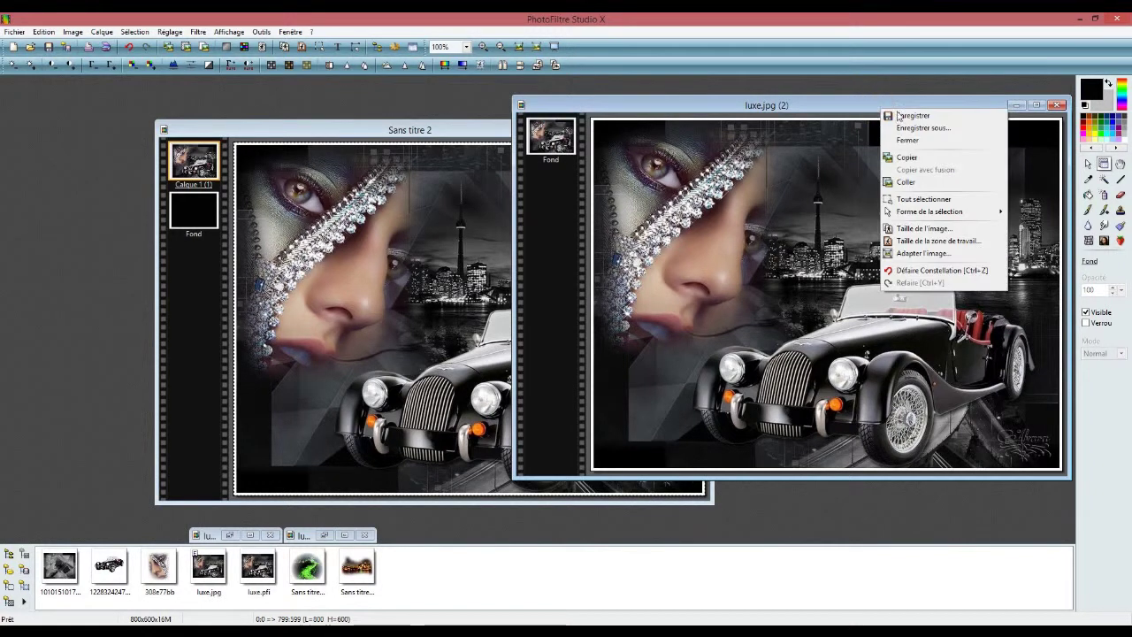
{"action": "left_click", "coordinate": [891, 157]}
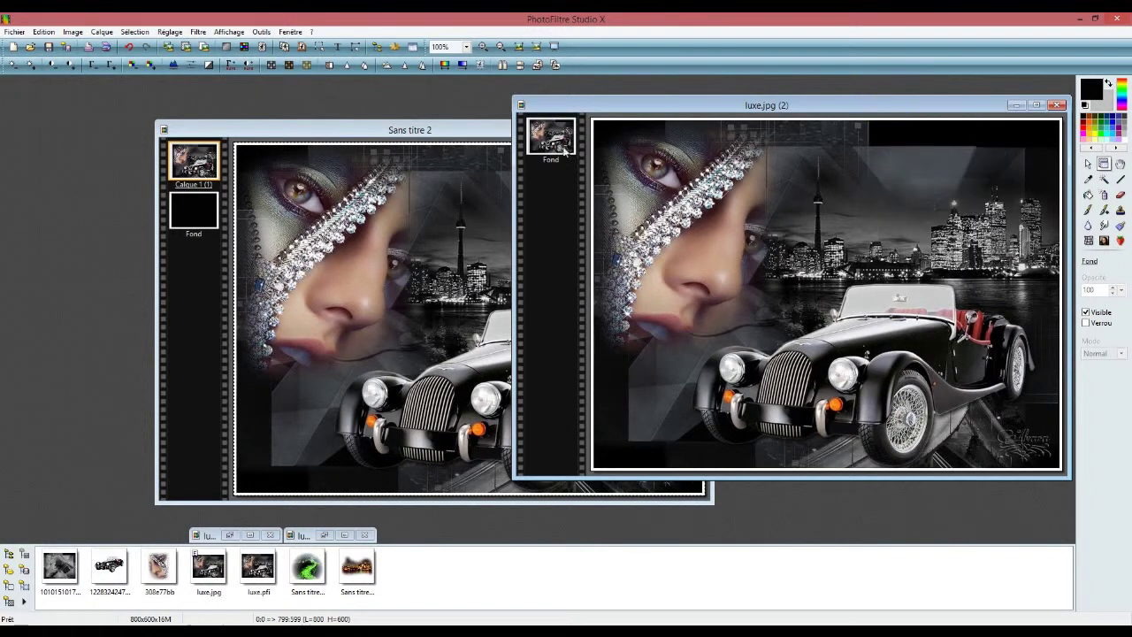
{"action": "left_click", "coordinate": [497, 131]}
{"action": "right_click", "coordinate": [497, 134]}
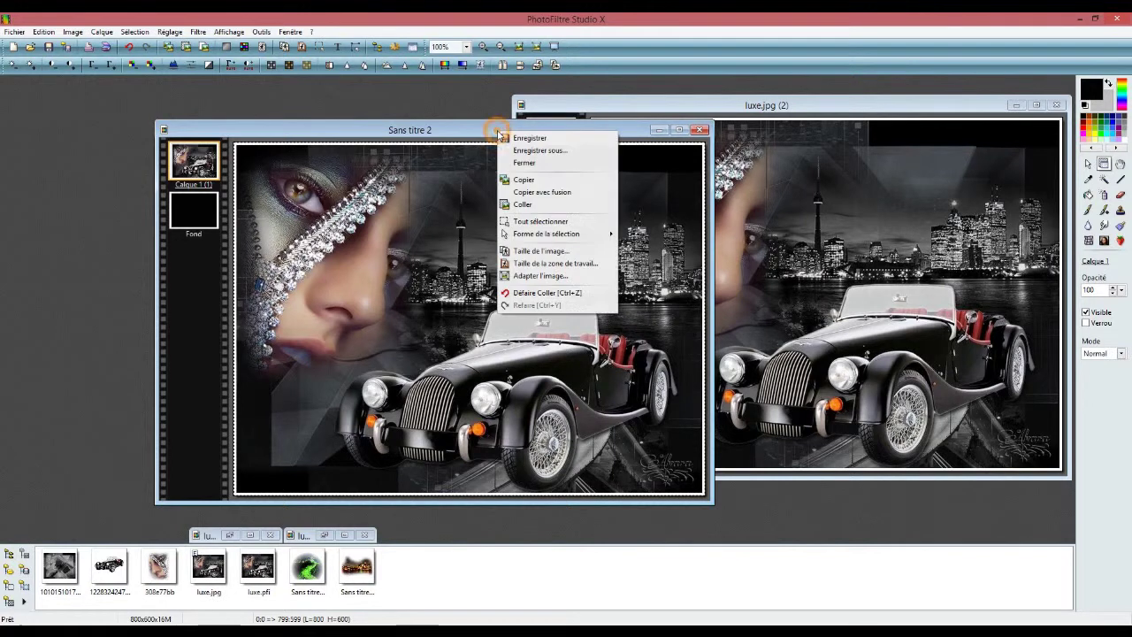
{"action": "left_click", "coordinate": [520, 191]}
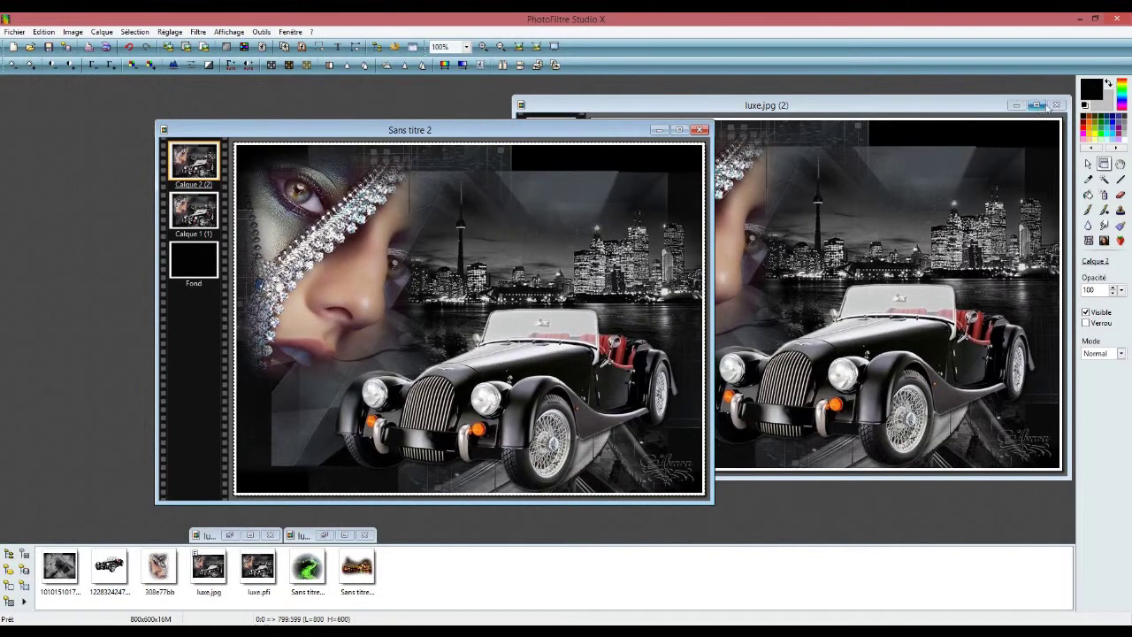
{"action": "left_click", "coordinate": [1035, 109]}
{"action": "left_click", "coordinate": [1056, 104]}
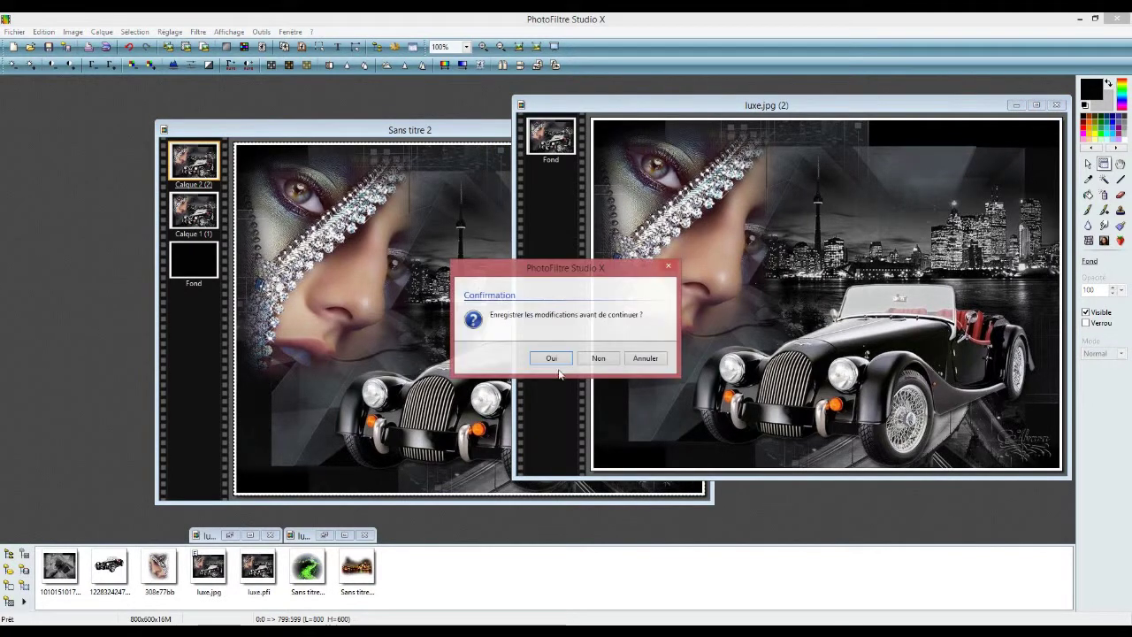
{"action": "left_click", "coordinate": [589, 356]}
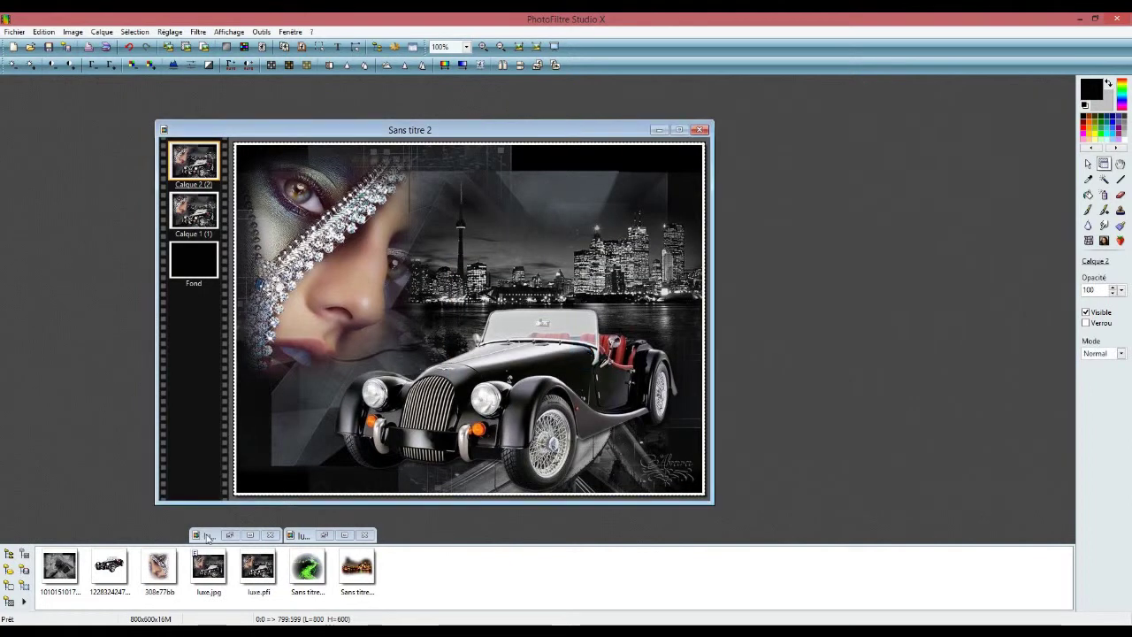
Restore luxe.jpg (2) (2), paste a copy of it as a new layer into Sans titre 2, and close the duplicate without saving
{"action": "left_click", "coordinate": [229, 535]}
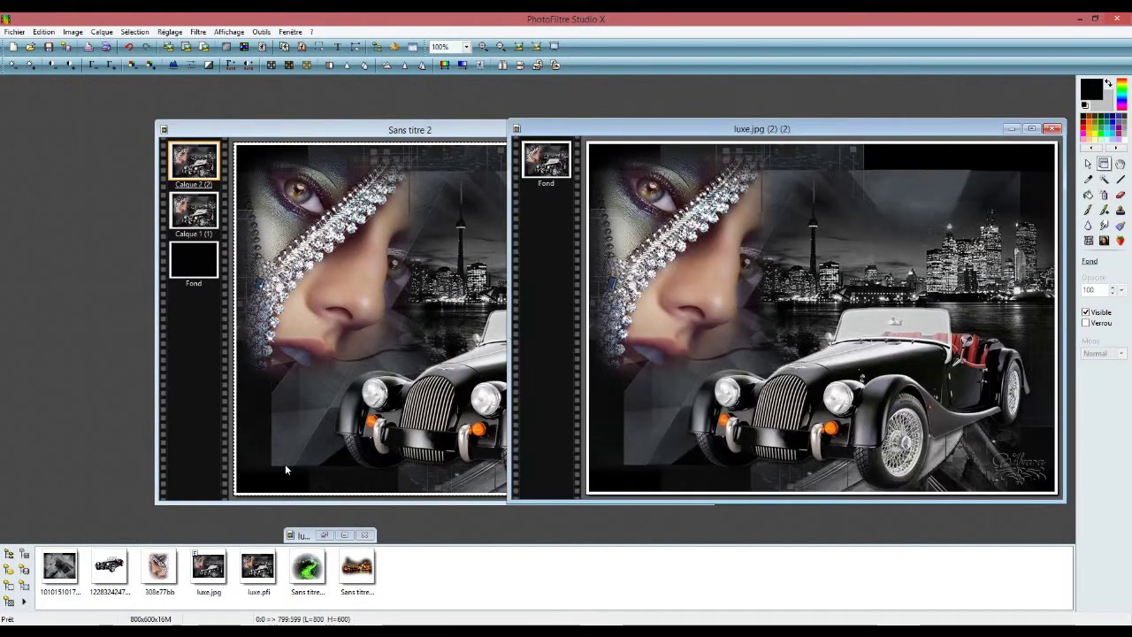
{"action": "right_click", "coordinate": [806, 139]}
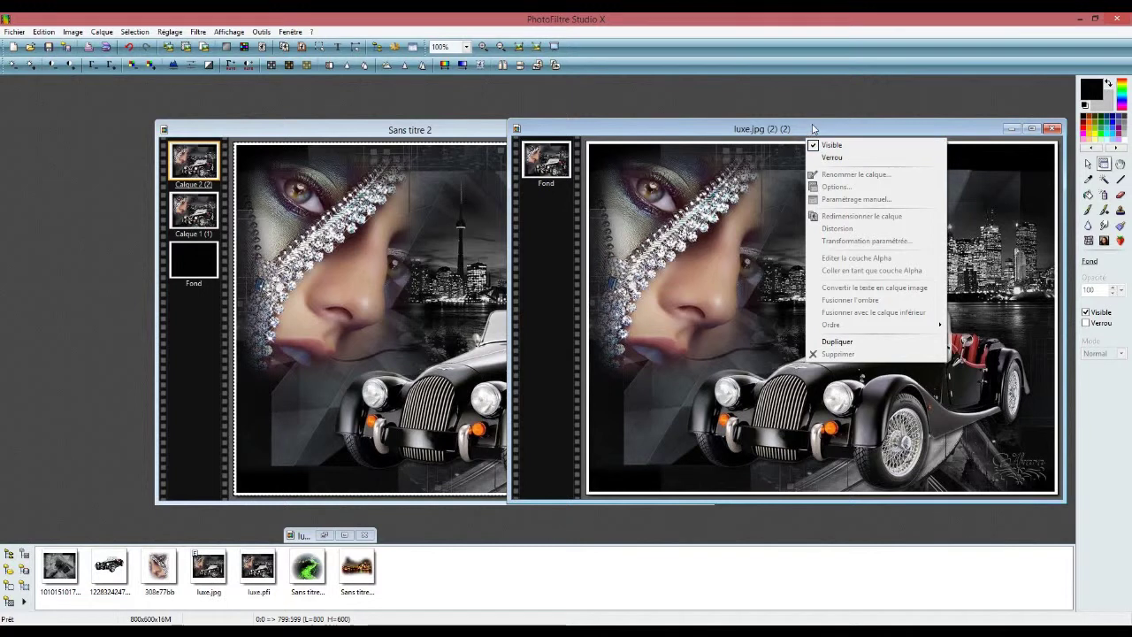
{"action": "right_click", "coordinate": [813, 125]}
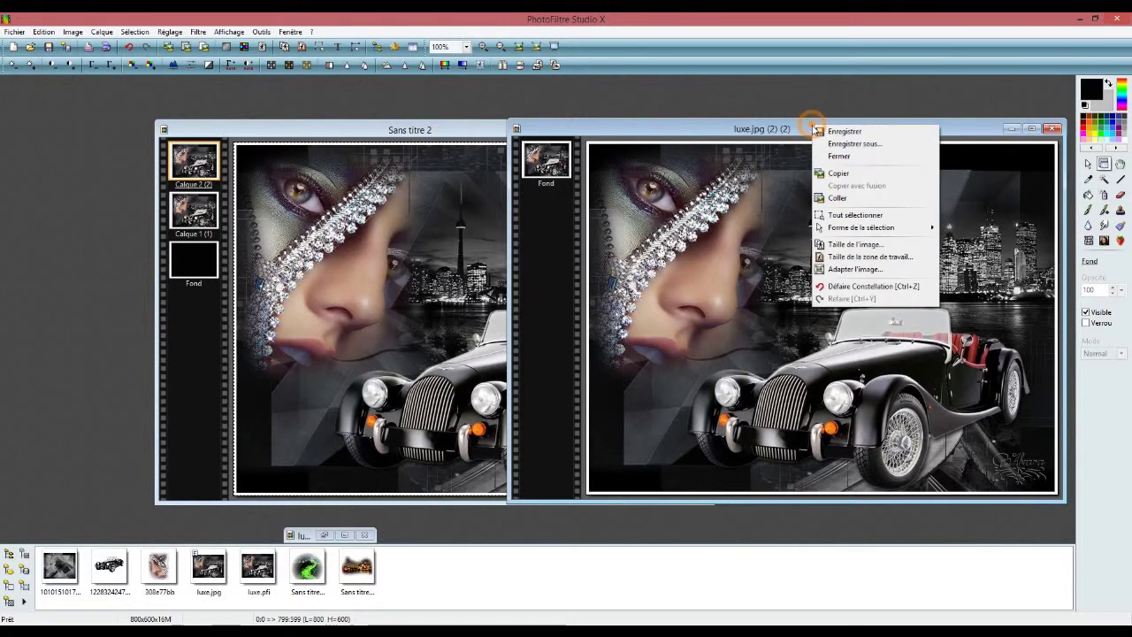
{"action": "left_click", "coordinate": [838, 173]}
{"action": "left_click", "coordinate": [457, 139]}
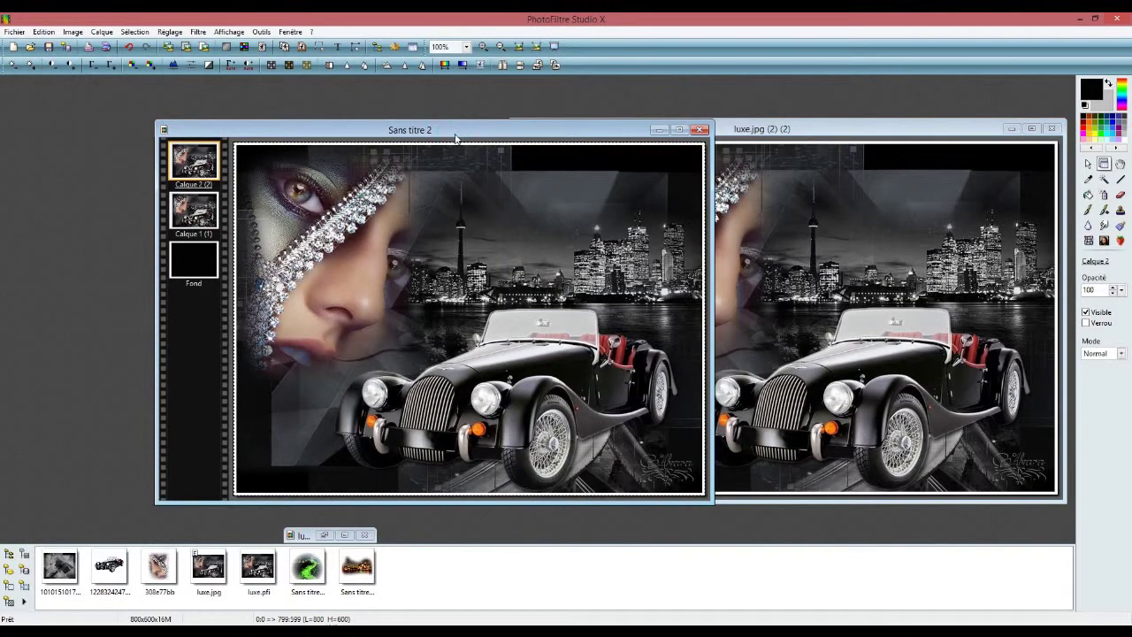
{"action": "right_click", "coordinate": [455, 136]}
{"action": "left_click", "coordinate": [517, 209]}
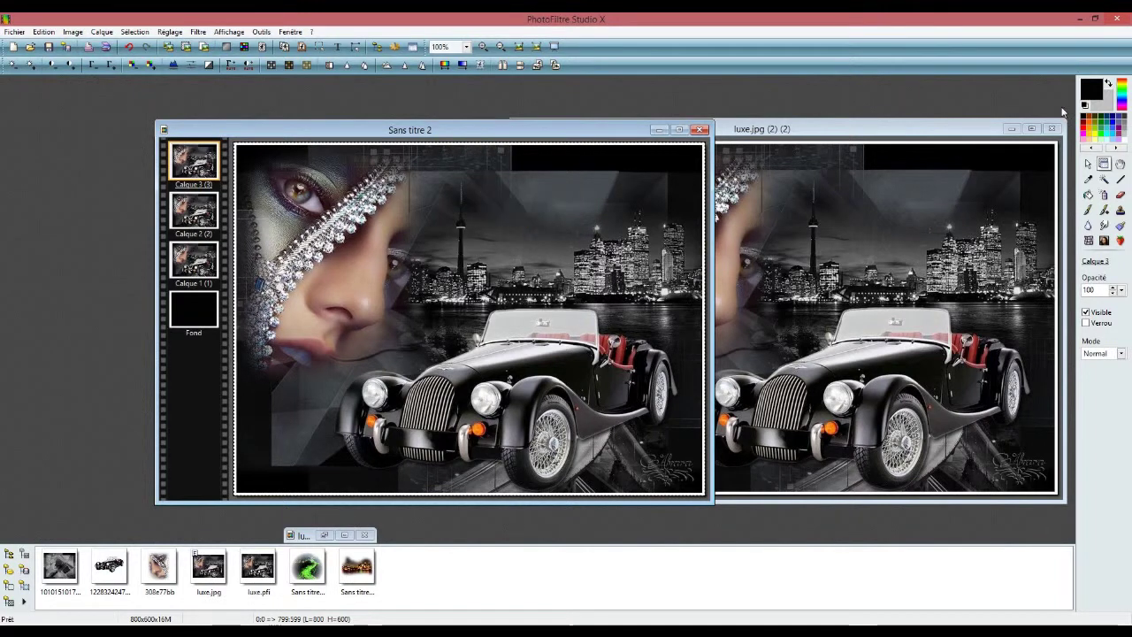
{"action": "left_click", "coordinate": [1052, 129]}
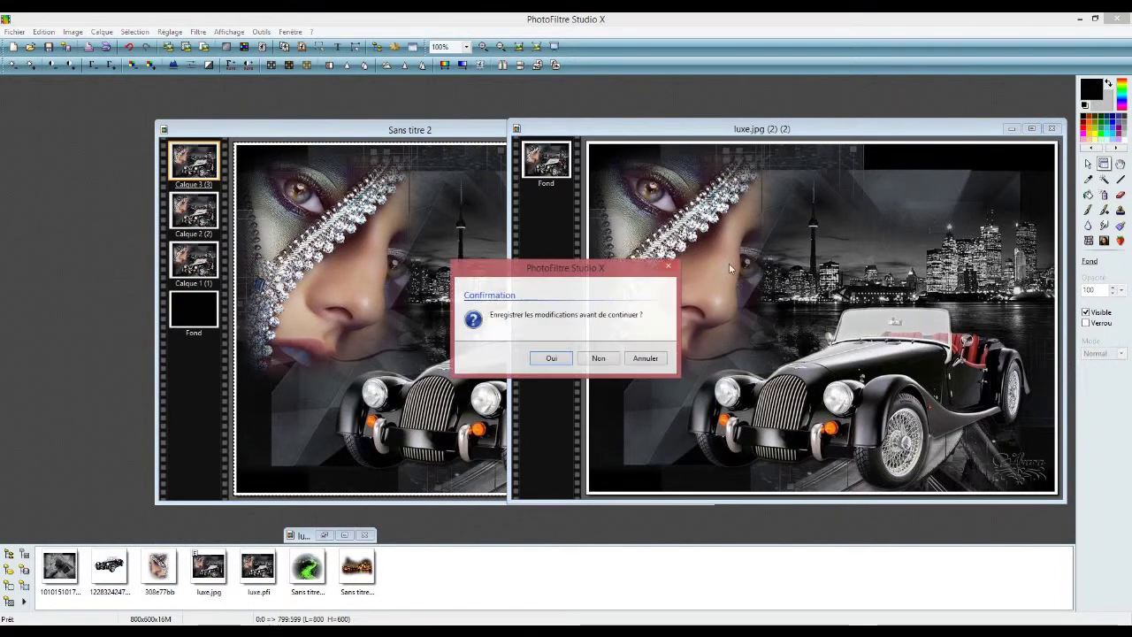
{"action": "left_click", "coordinate": [598, 358]}
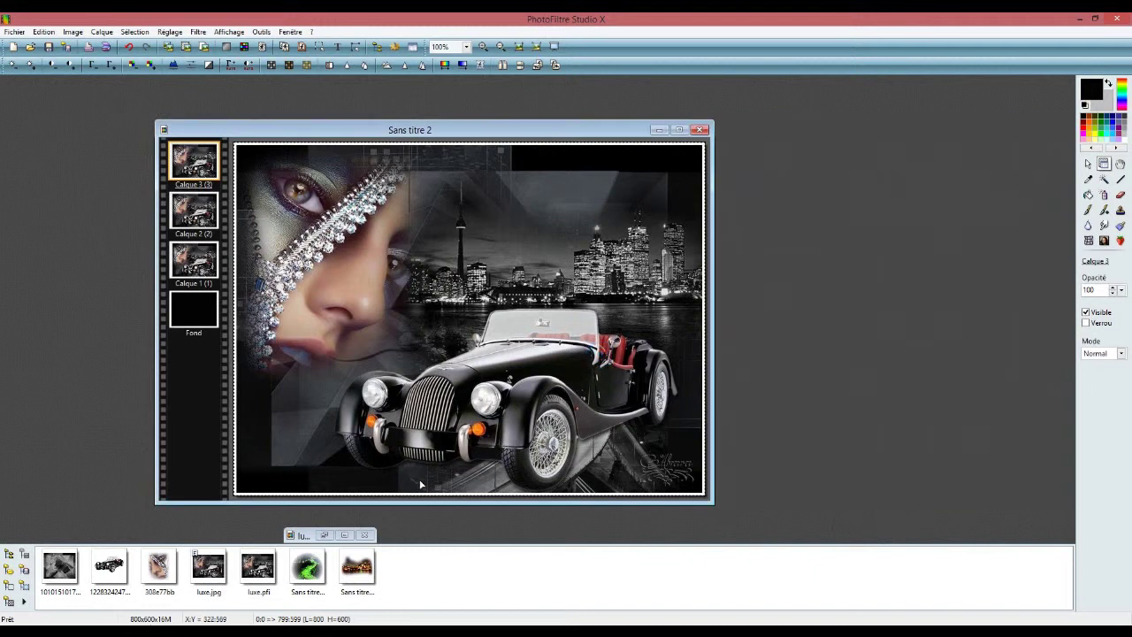
Restore luxe.jpg (2) (2) (2), paste a copy of it as a new layer into Sans titre 2, and close the duplicate without saving
{"action": "left_click", "coordinate": [324, 536]}
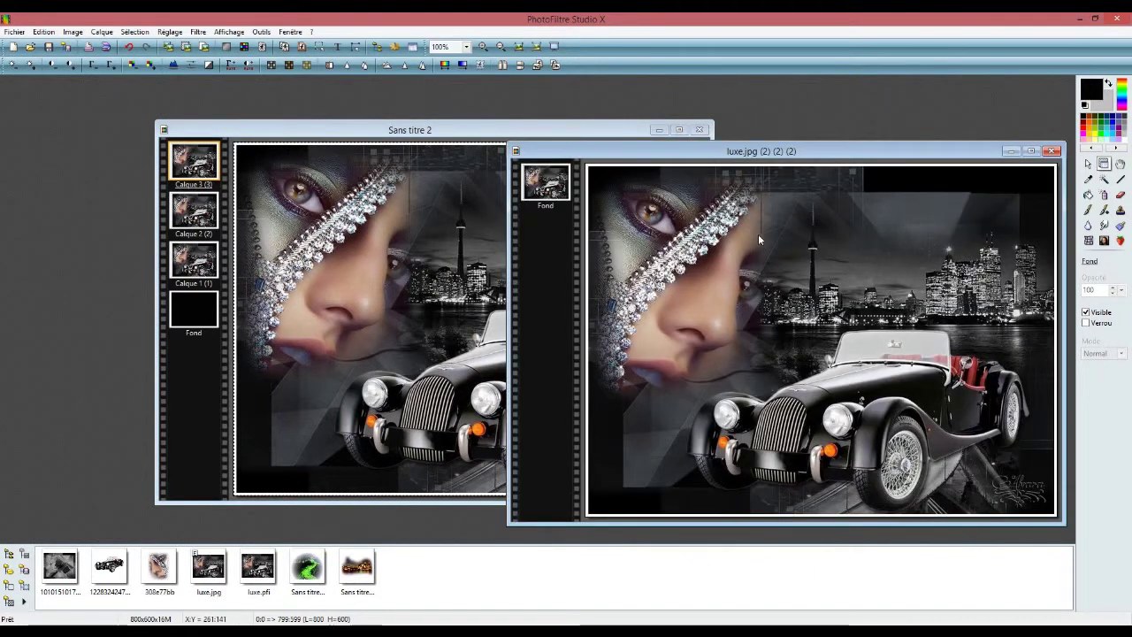
{"action": "right_click", "coordinate": [831, 150]}
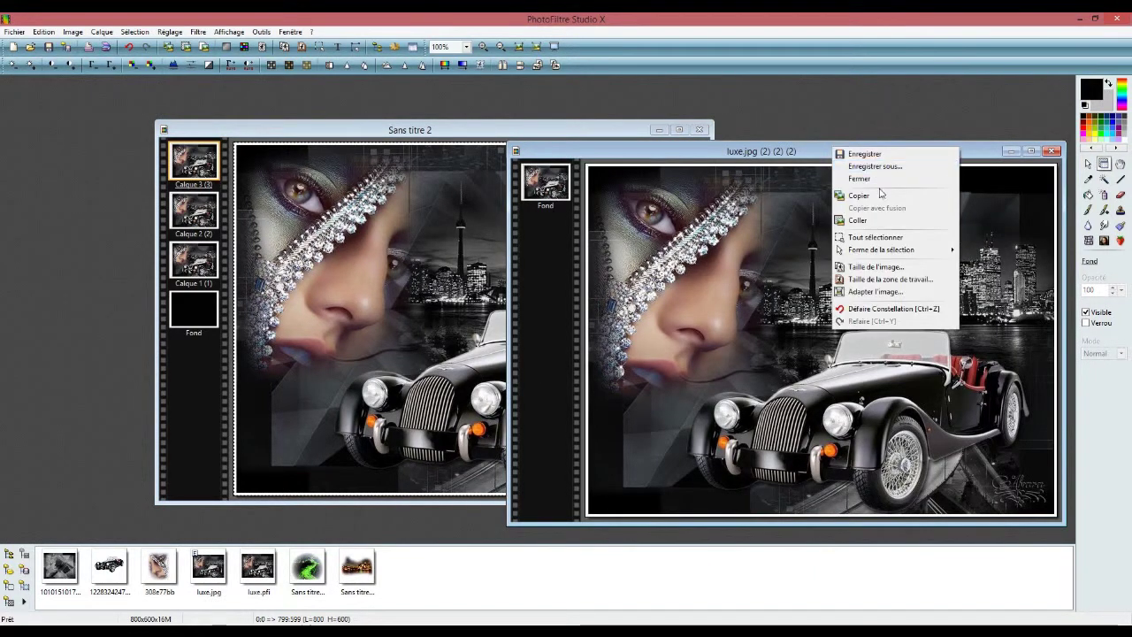
{"action": "left_click", "coordinate": [848, 187]}
{"action": "left_click", "coordinate": [499, 132]}
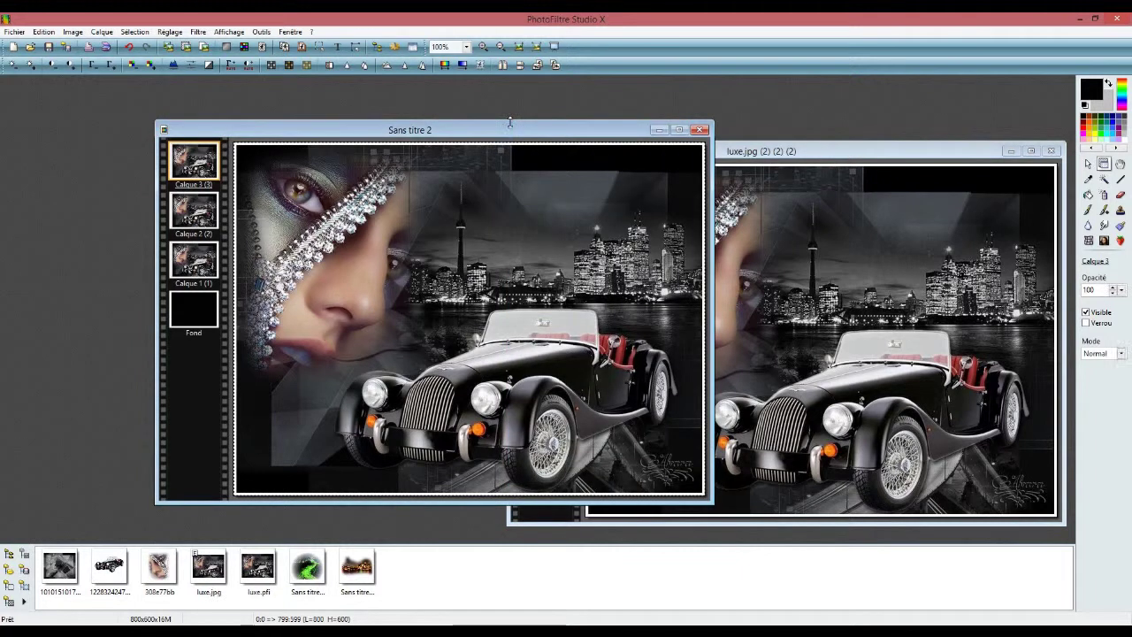
{"action": "right_click", "coordinate": [510, 128]}
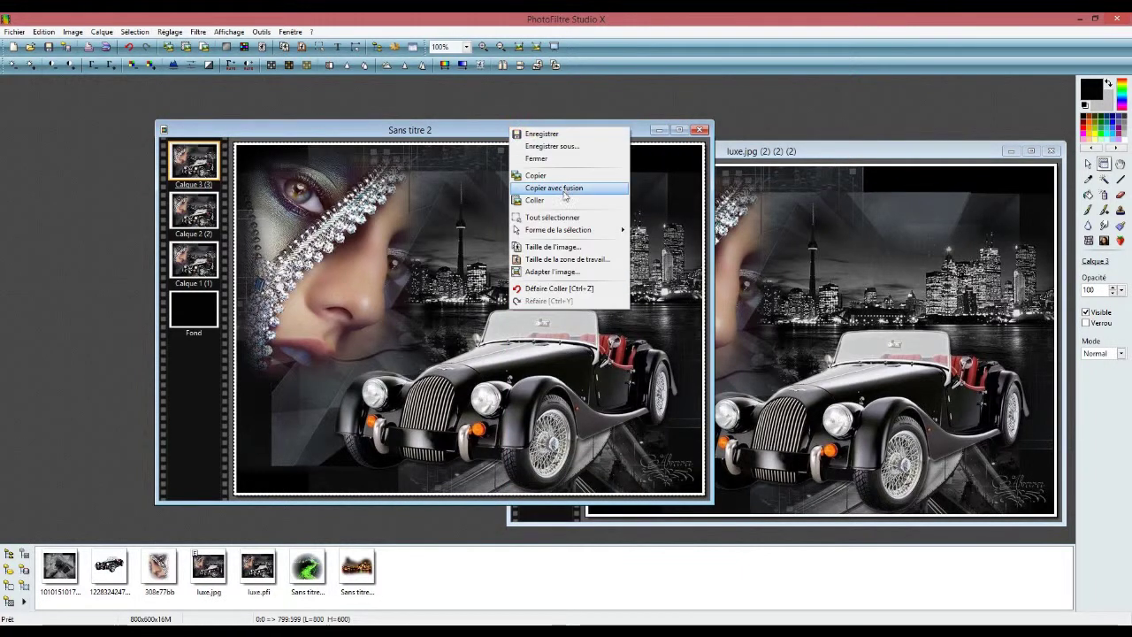
{"action": "left_click", "coordinate": [562, 199]}
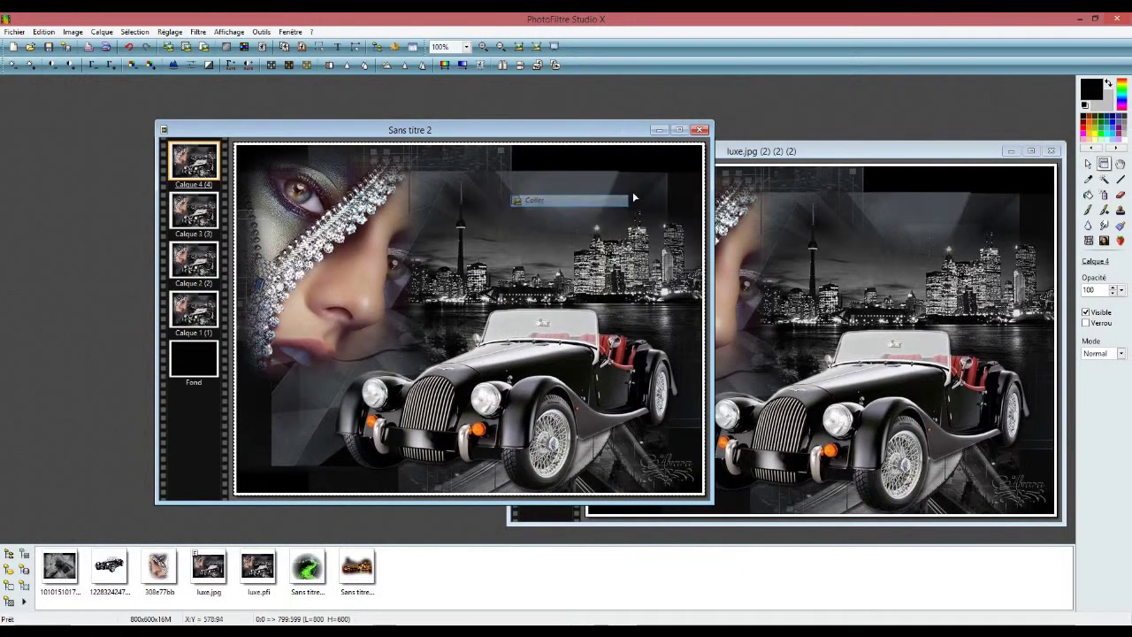
{"action": "left_click", "coordinate": [1051, 150]}
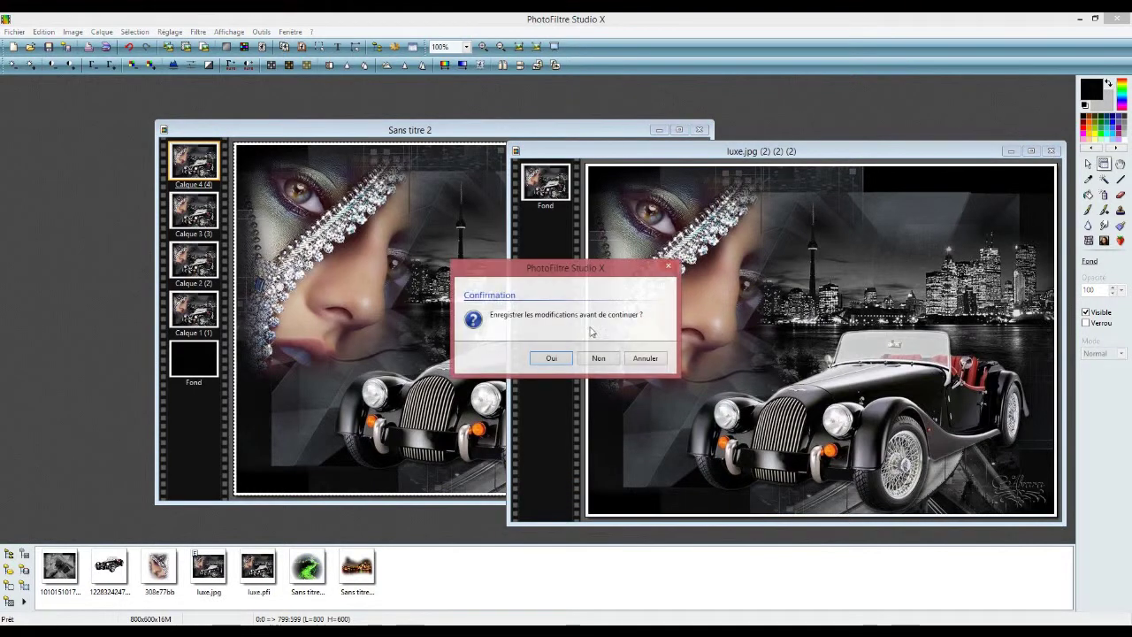
{"action": "left_click", "coordinate": [598, 359]}
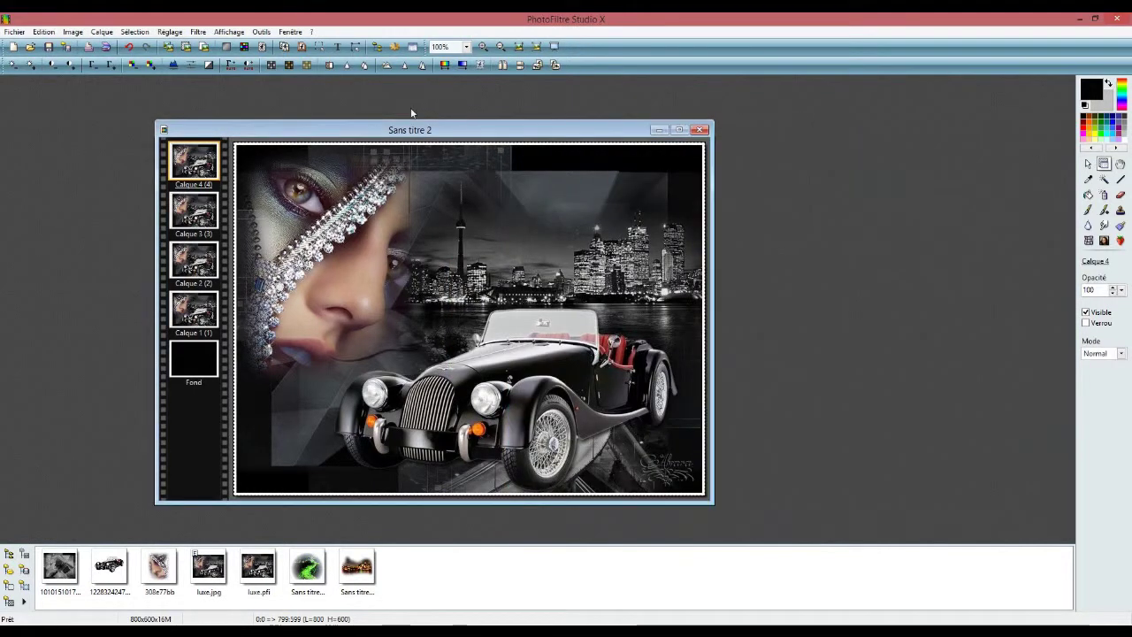
Move the Sans titre 2 window to the middle of the workspace and open the animated GIF settings for it
{"action": "left_click_drag", "start_coordinate": [380, 131], "coordinate": [486, 134]}
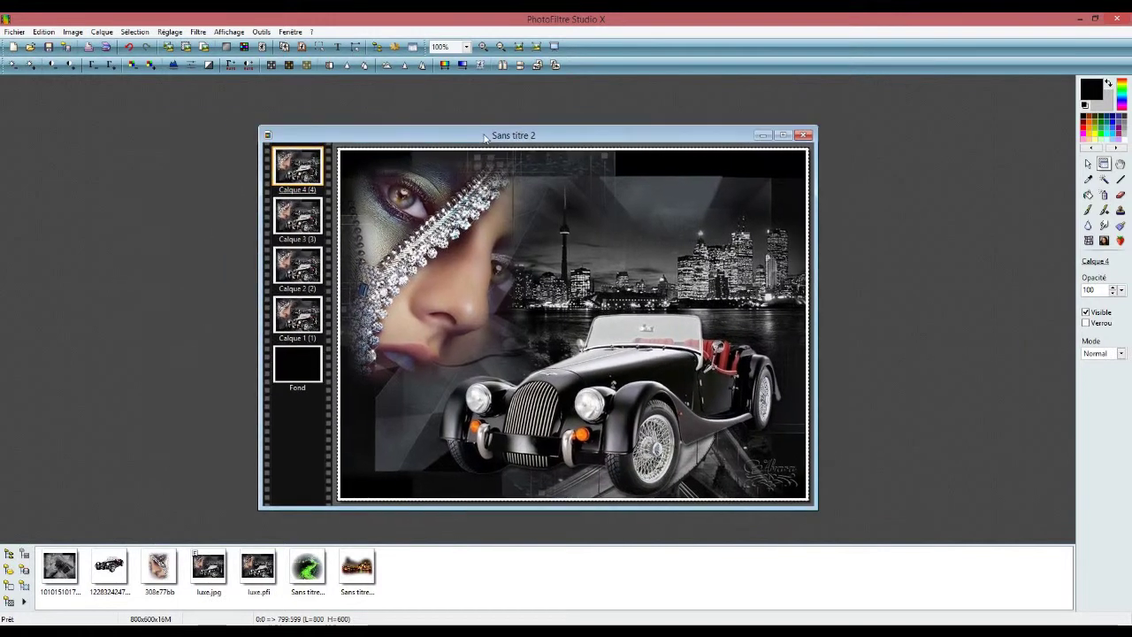
{"action": "left_click", "coordinate": [261, 33]}
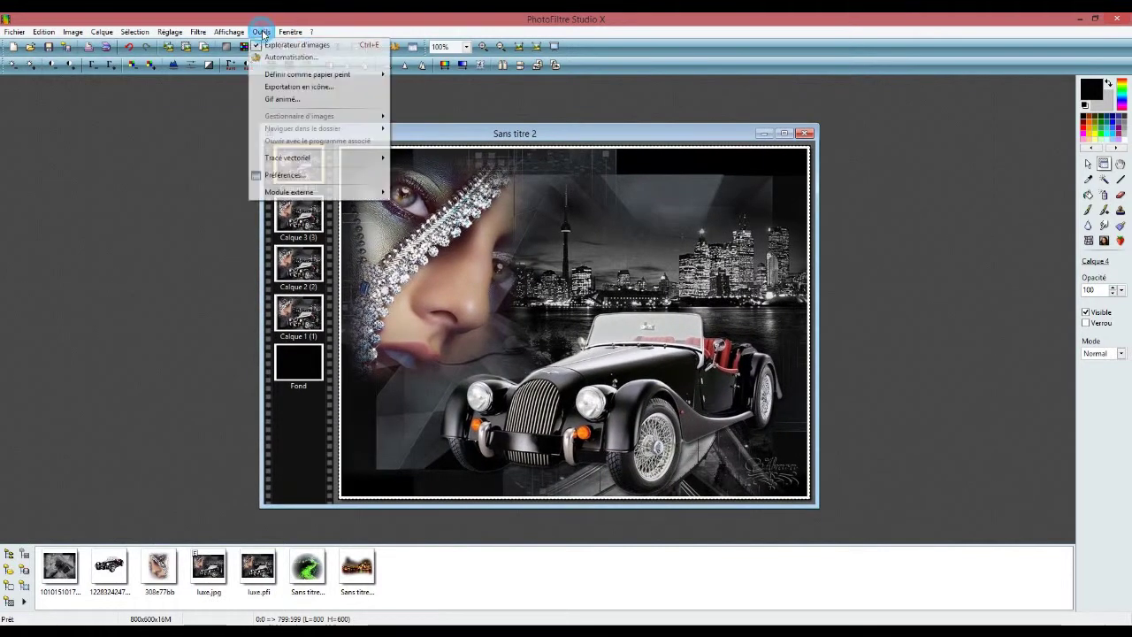
{"action": "left_click", "coordinate": [291, 102]}
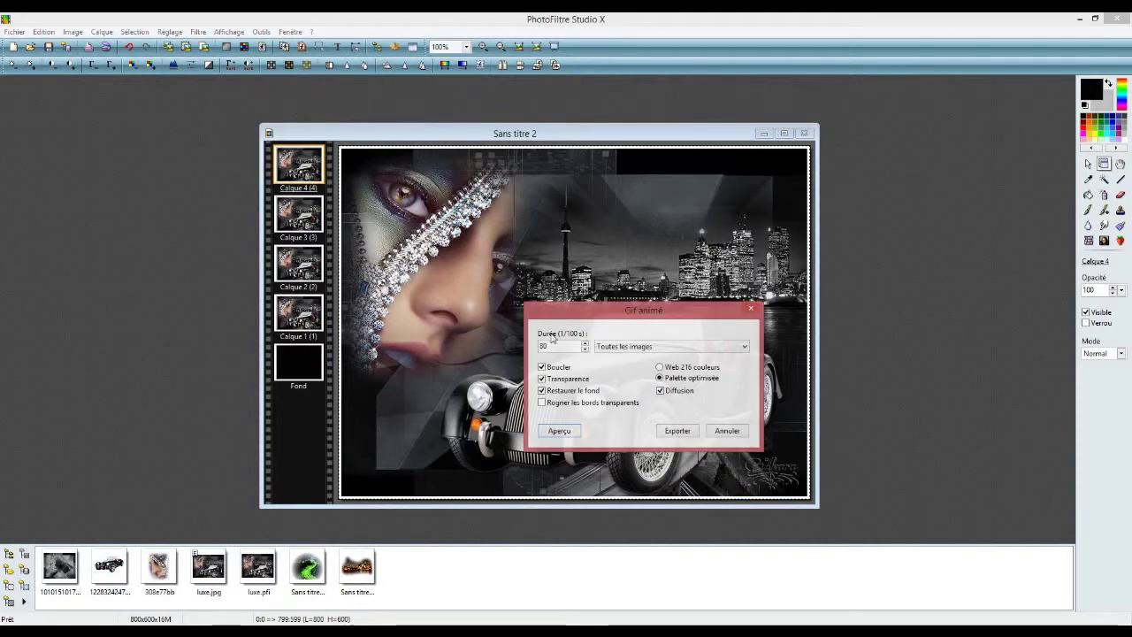
Try a frame duration of 40 hundredths of a second, preview the animated GIF in the browser, and return to its settings
{"action": "double_click", "coordinate": [548, 345]}
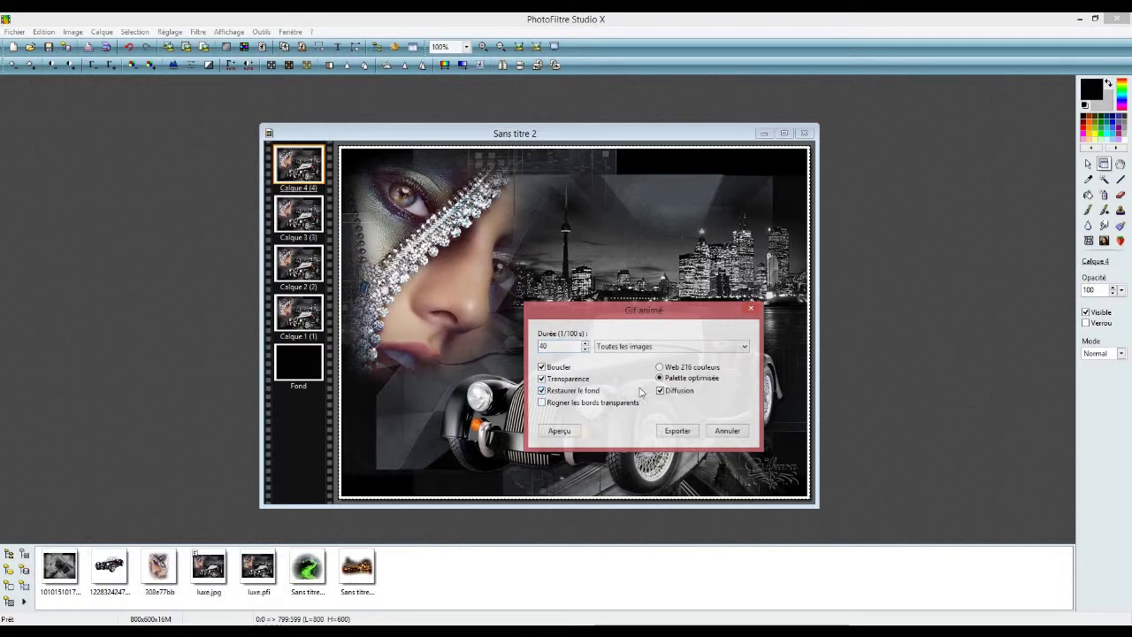
{"action": "left_click", "coordinate": [561, 435]}
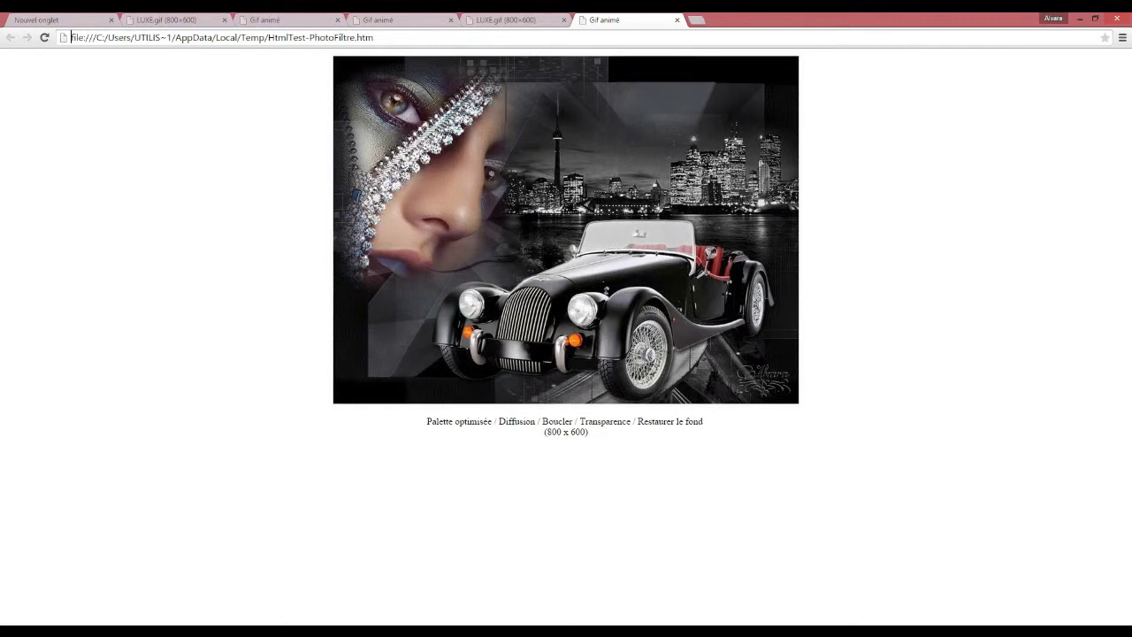
{"action": "mouse_move", "coordinate": [303, 629]}
{"action": "left_click", "coordinate": [303, 571]}
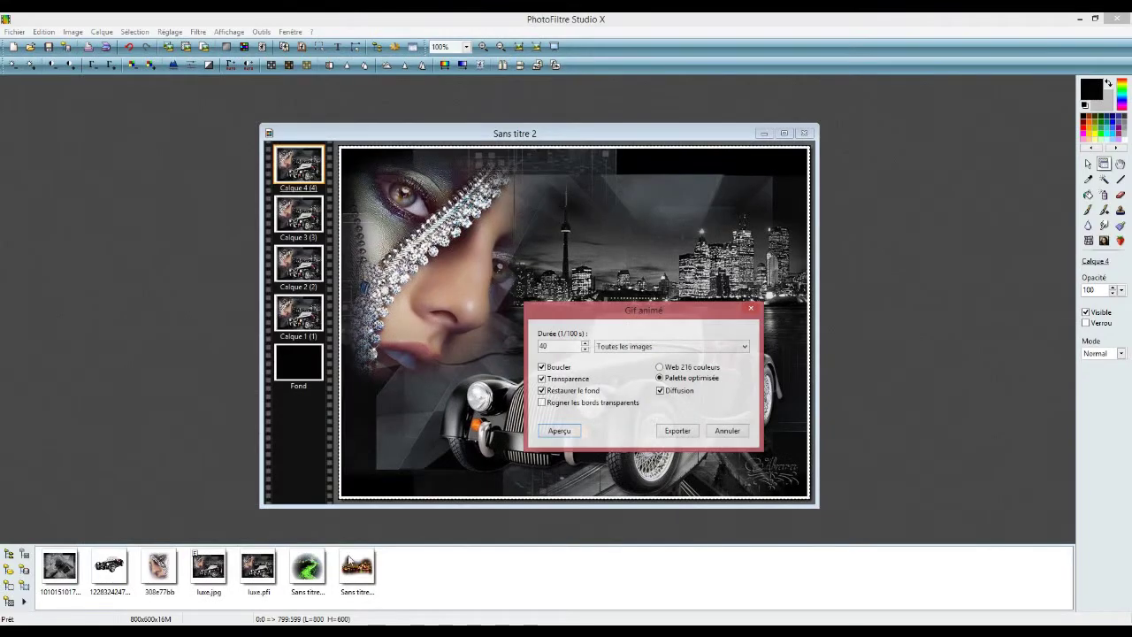
Try another frame duration for the animated GIF and preview the animation in the browser again
{"action": "double_click", "coordinate": [553, 348]}
{"action": "left_click", "coordinate": [560, 431]}
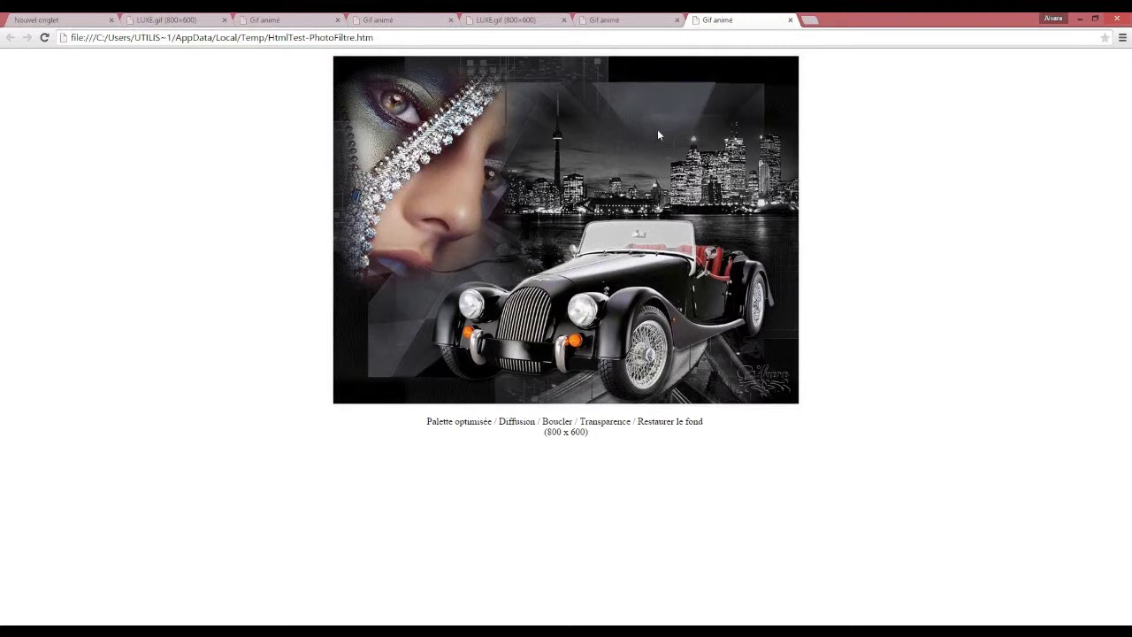
{"action": "key", "text": "alt+Tab"}
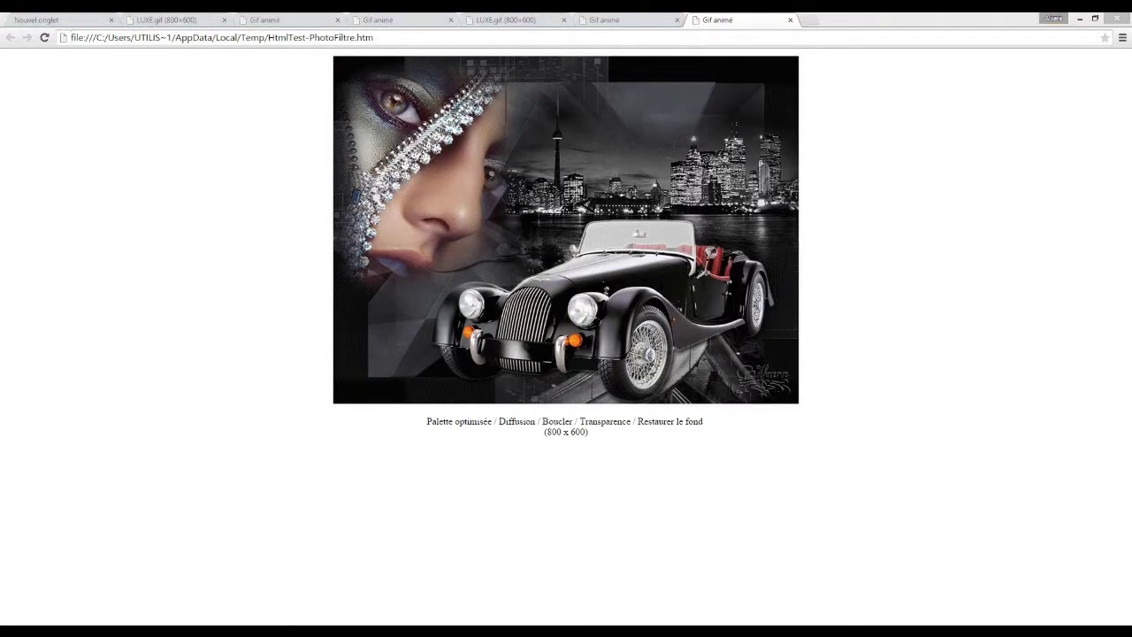
Set the frame duration to 60 hundredths of a second and export the animated GIF to the Images library, overwriting the existing LUXE file
{"action": "double_click", "coordinate": [556, 344]}
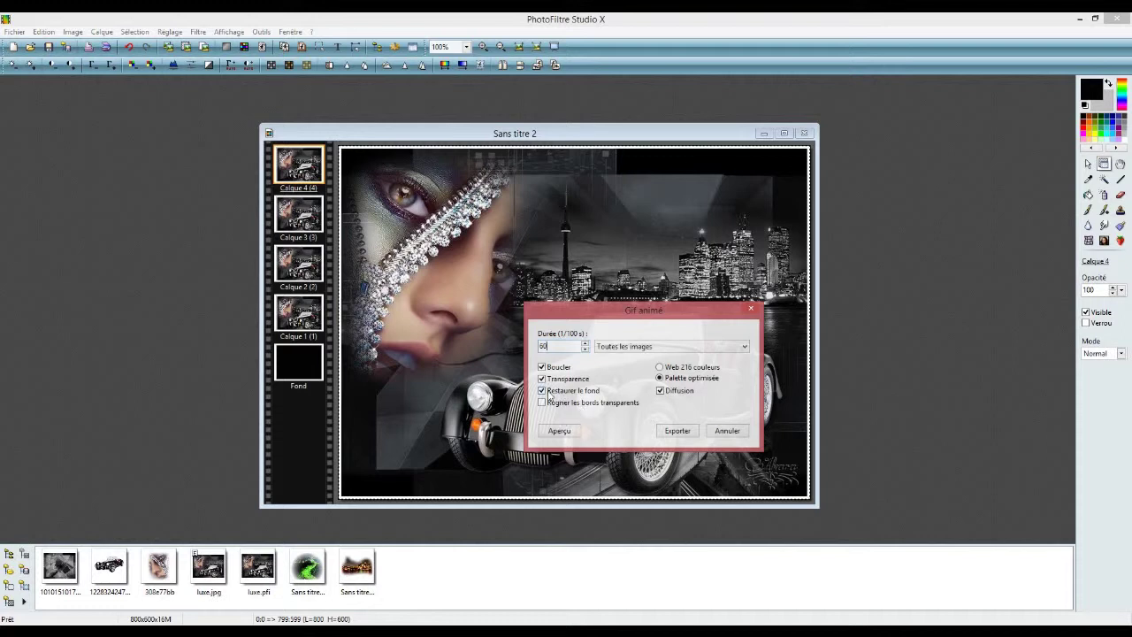
{"action": "left_click", "coordinate": [677, 432]}
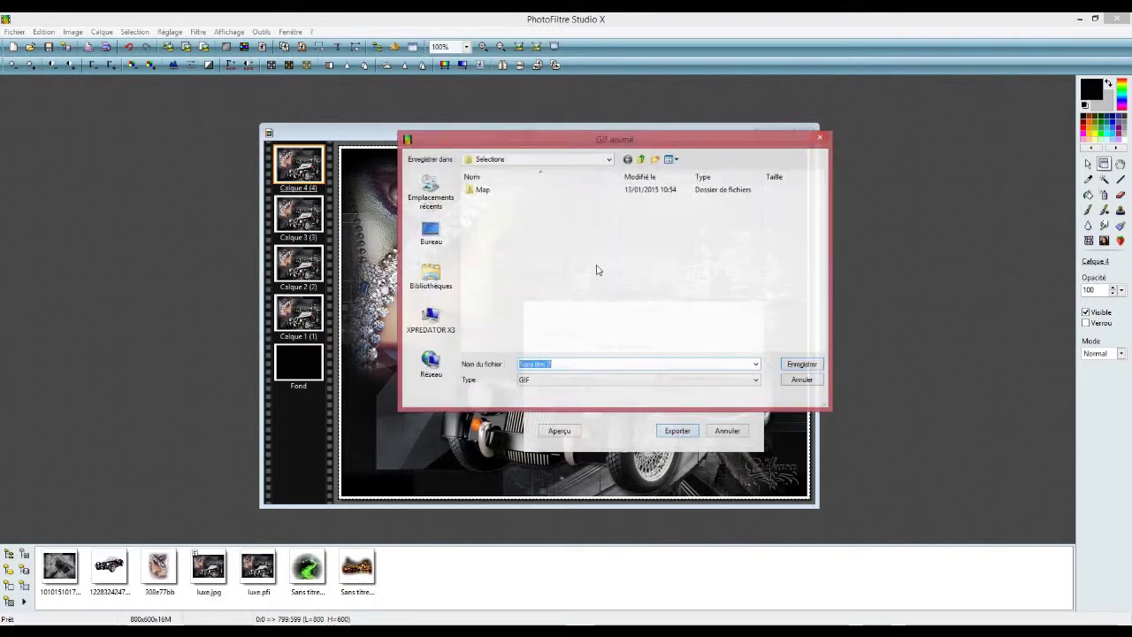
{"action": "left_click", "coordinate": [433, 274]}
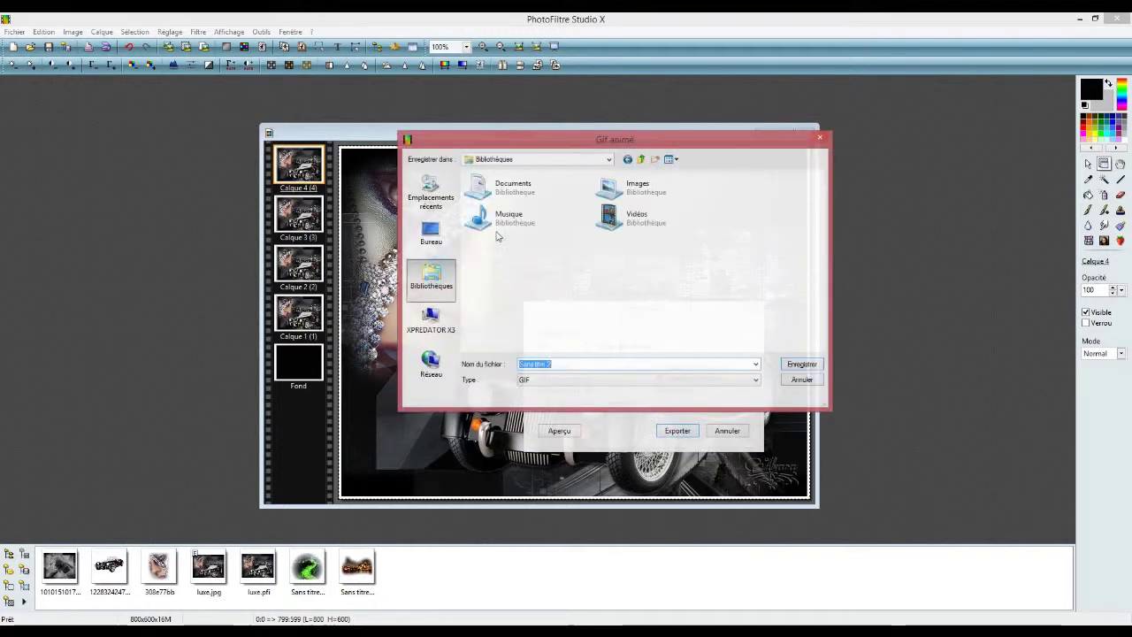
{"action": "double_click", "coordinate": [608, 190]}
{"action": "left_click", "coordinate": [617, 212]}
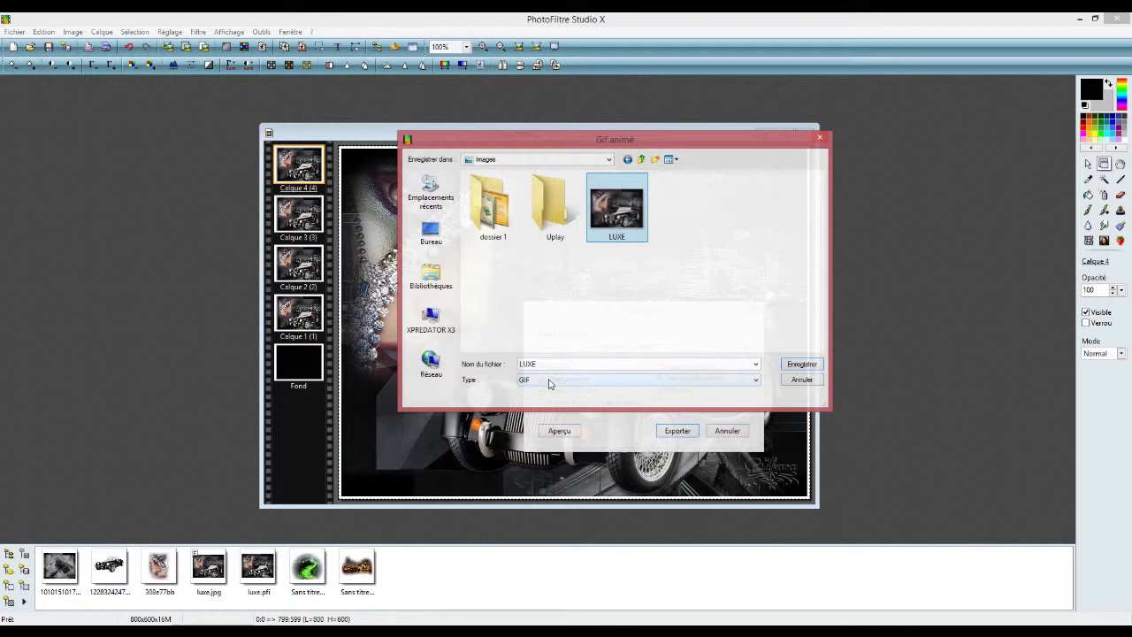
{"action": "left_click", "coordinate": [799, 366]}
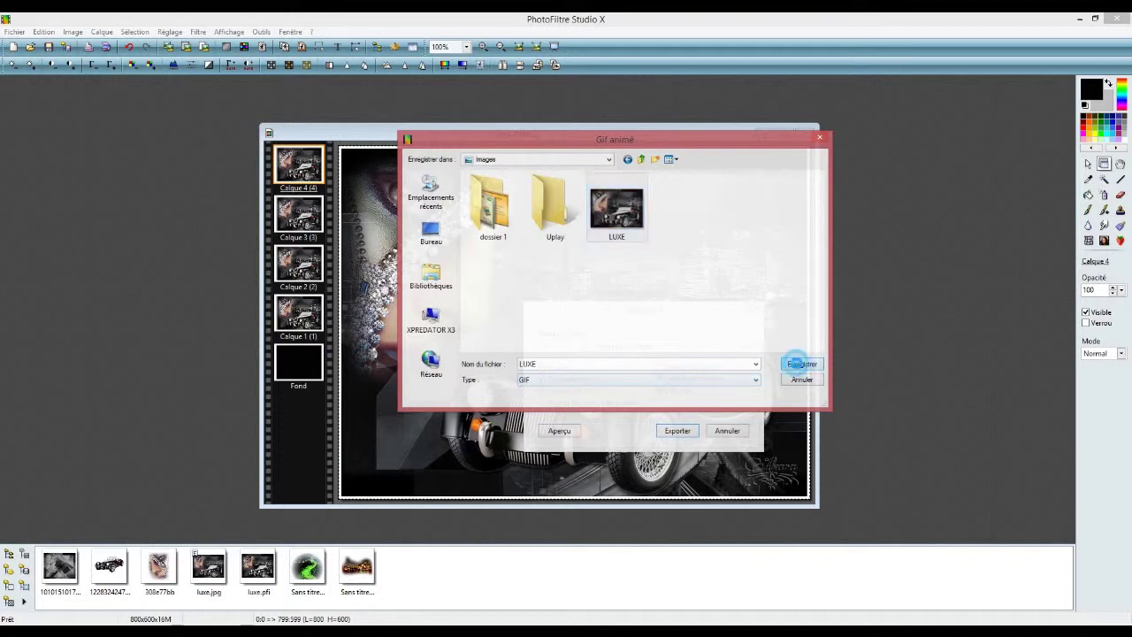
{"action": "left_click", "coordinate": [603, 328]}
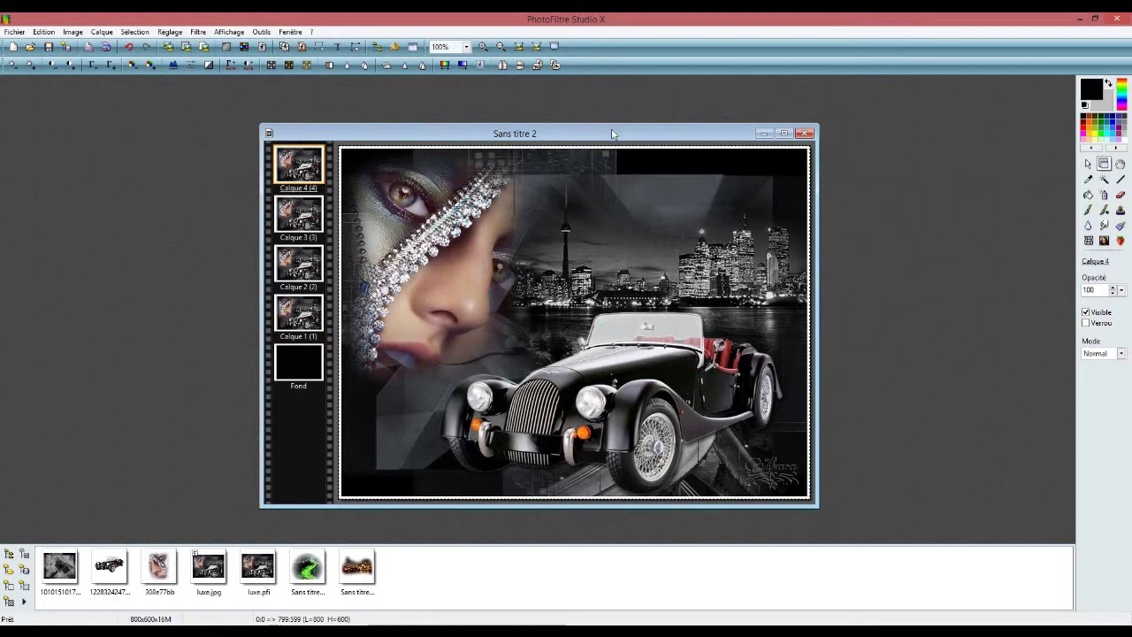
Close the layered image Sans titre 2 without saving its changes
{"action": "left_click", "coordinate": [805, 133]}
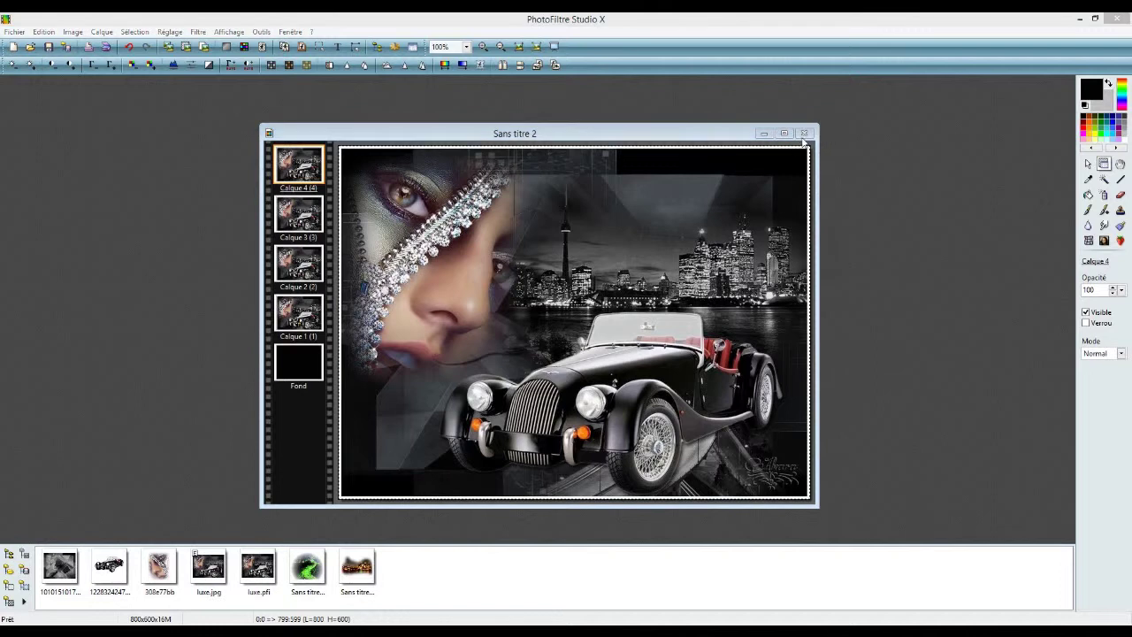
{"action": "left_click", "coordinate": [595, 359]}
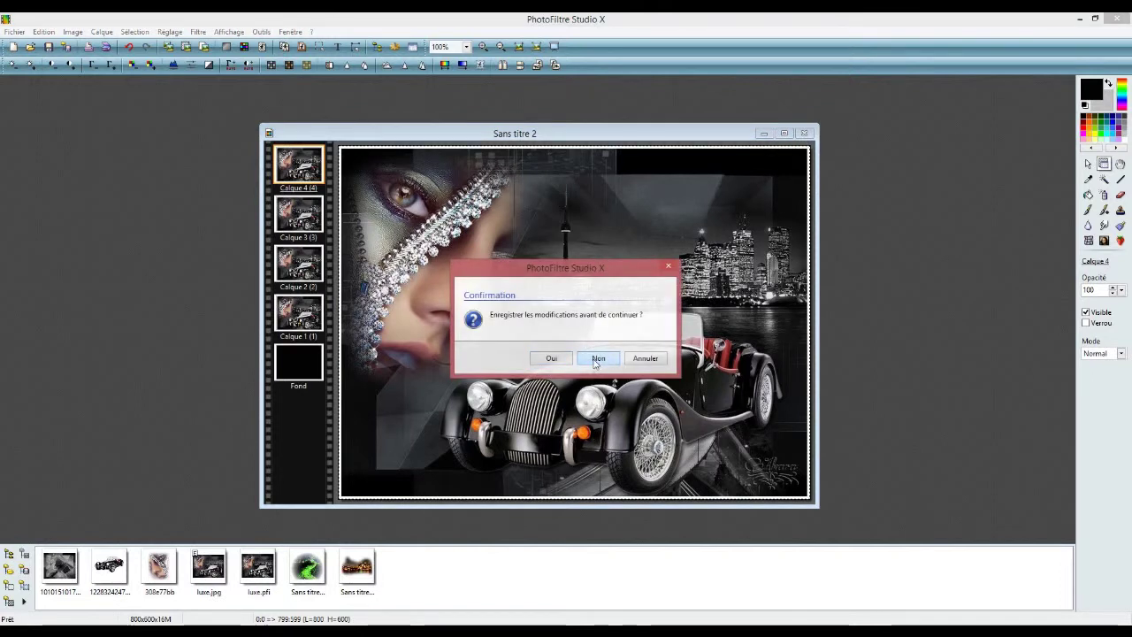